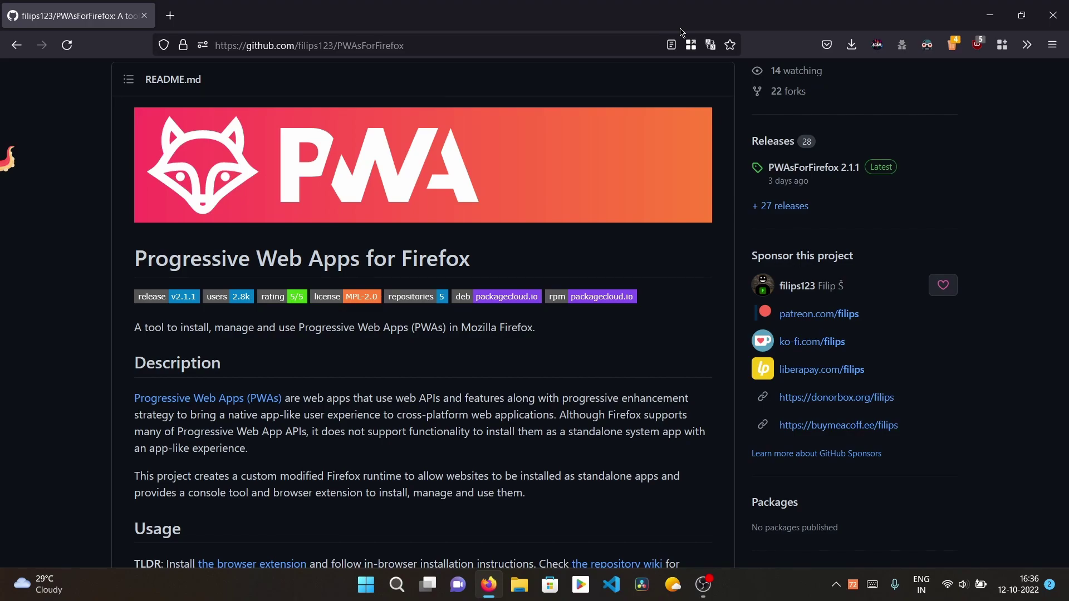
# Launch Microsoft Edge from Start search and load google.com
pyautogui.press('super')
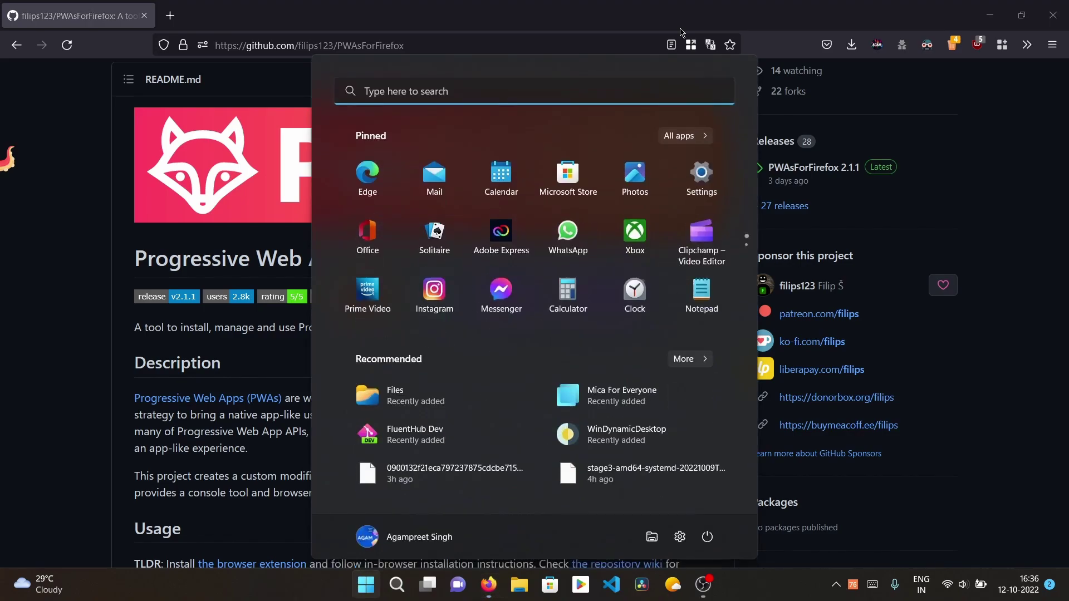
pyautogui.write('edge')
pyautogui.press('Return')
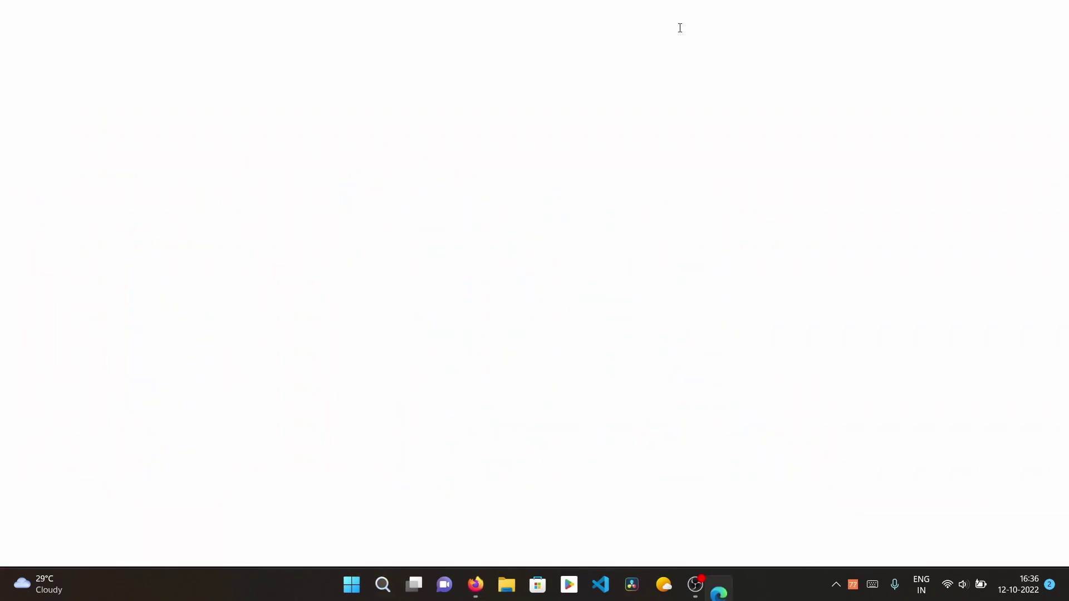
pyautogui.write('googl')
pyautogui.press('Return')
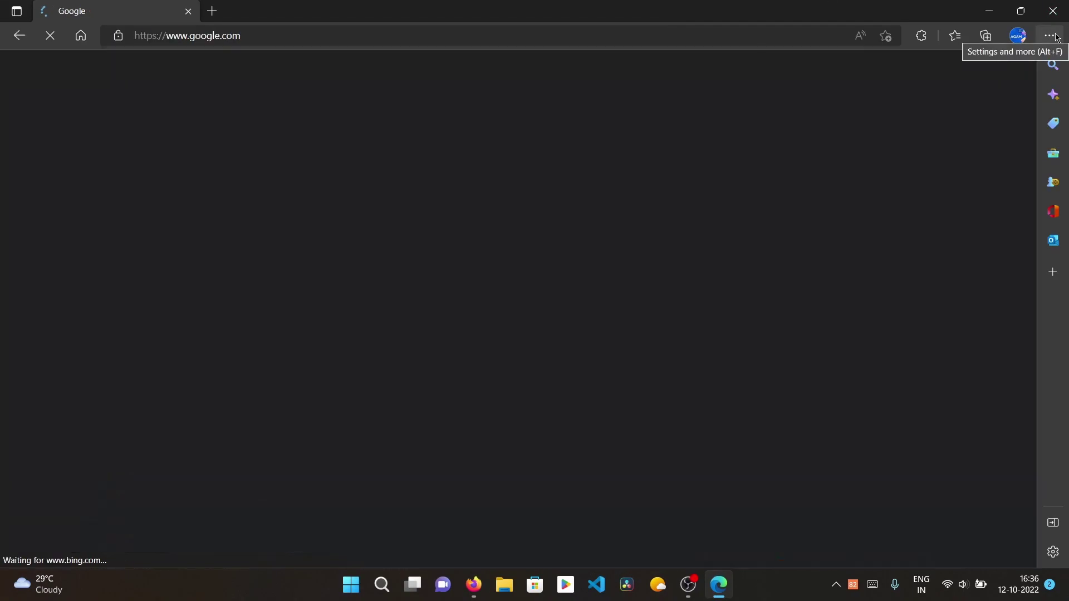
# Install Google as a standalone app through Edge's Apps menu
pyautogui.click(1052, 36)
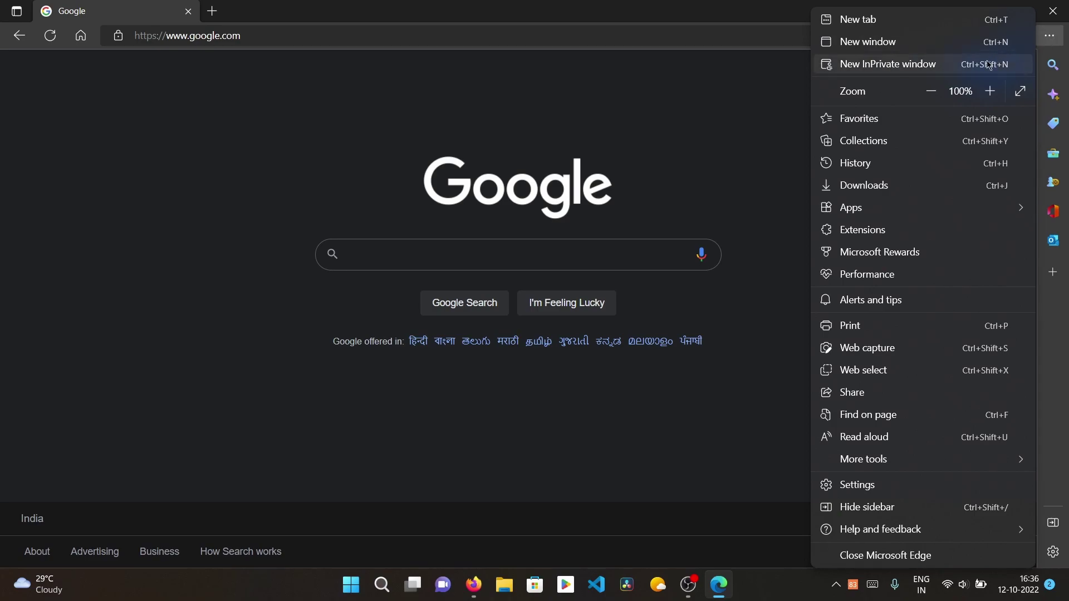
pyautogui.moveTo(872, 217)
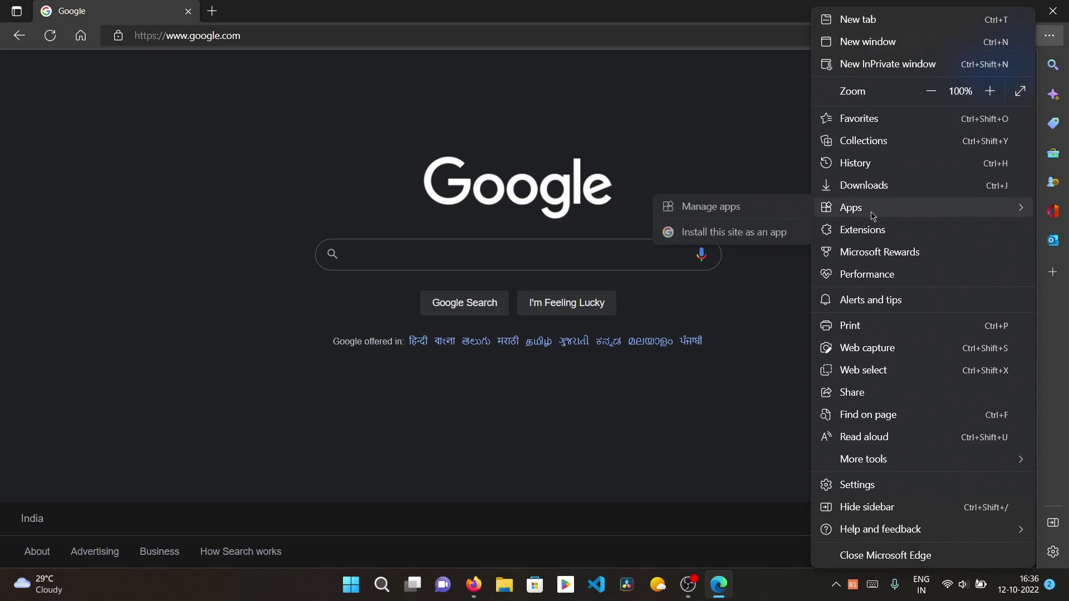
pyautogui.click(749, 232)
pyautogui.click(586, 136)
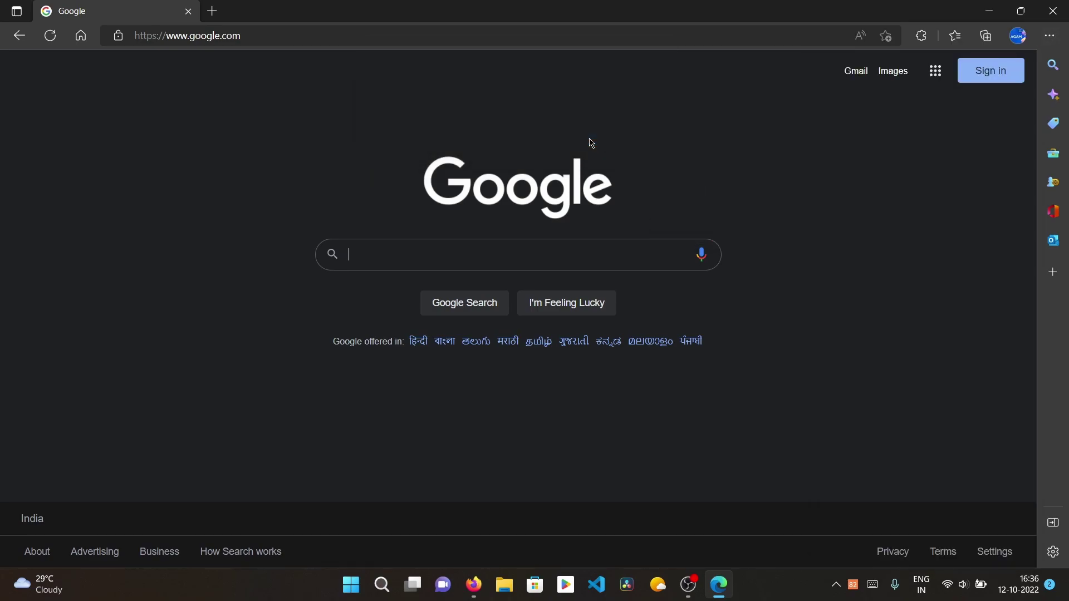
# Maximize the new Google app window, check its options menu, and restore its size
pyautogui.click(351, 584)
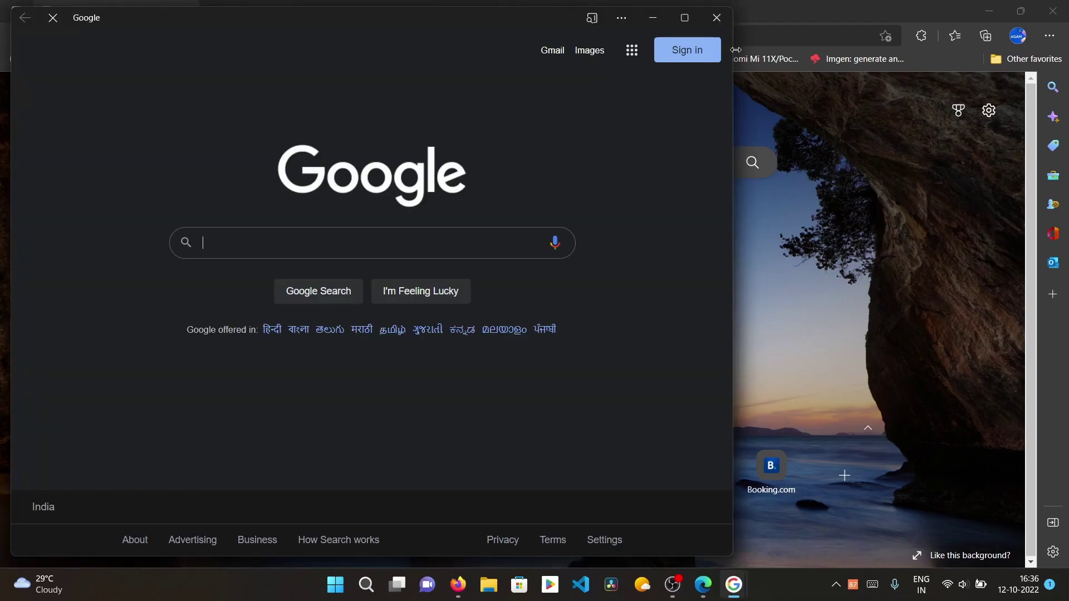
pyautogui.click(686, 18)
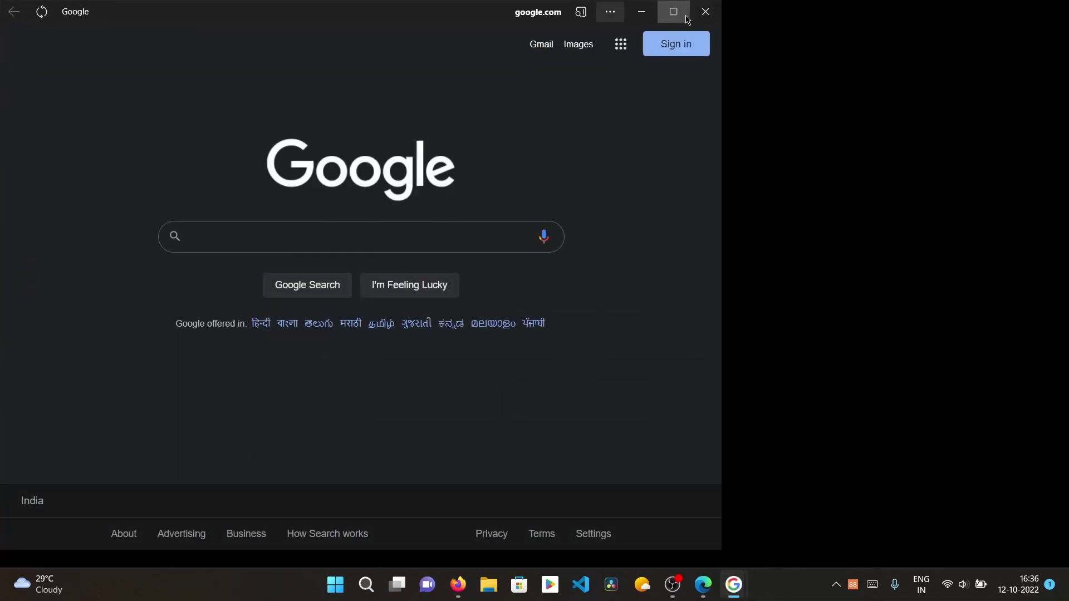
pyautogui.click(967, 15)
pyautogui.click(959, 12)
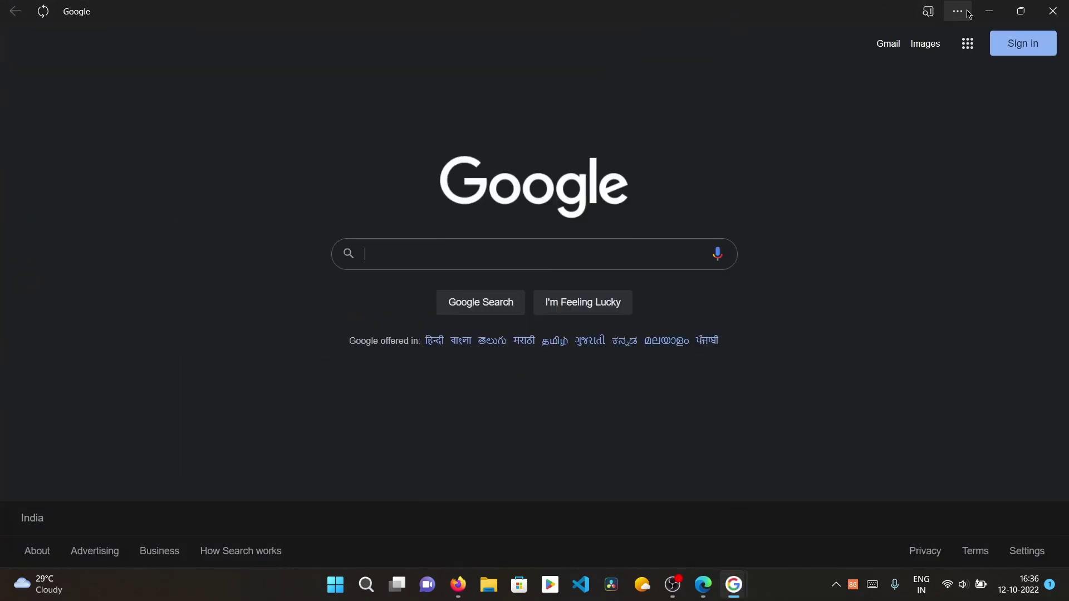
pyautogui.moveTo(480, 5); pyautogui.dragTo(582, 120)
# Close the older Google app window, Microsoft Edge, and the remaining Google app window
pyautogui.click(717, 17)
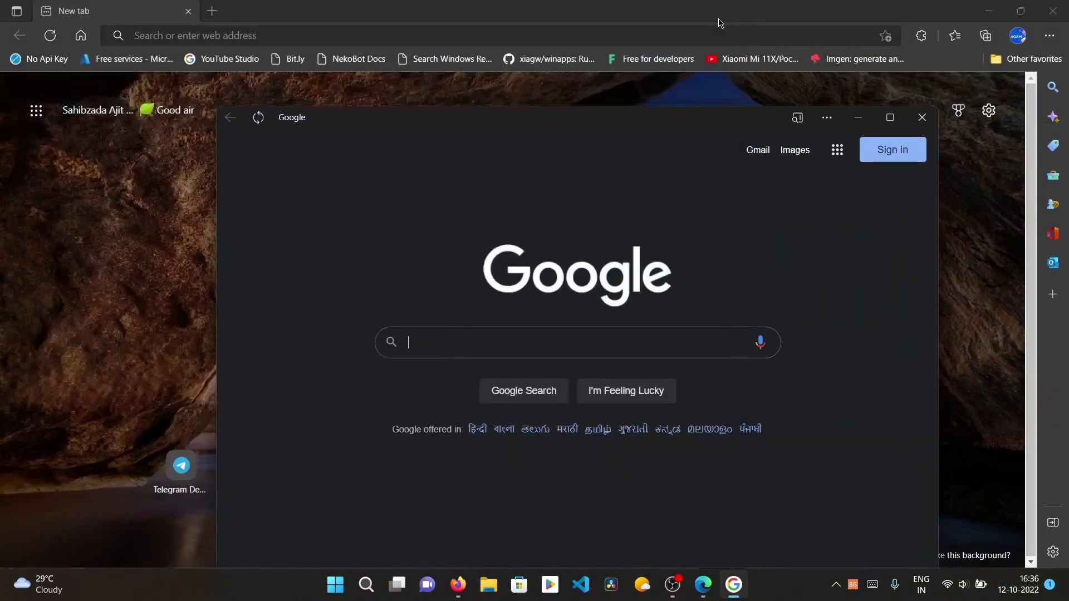
pyautogui.click(513, 15)
pyautogui.click(449, 34)
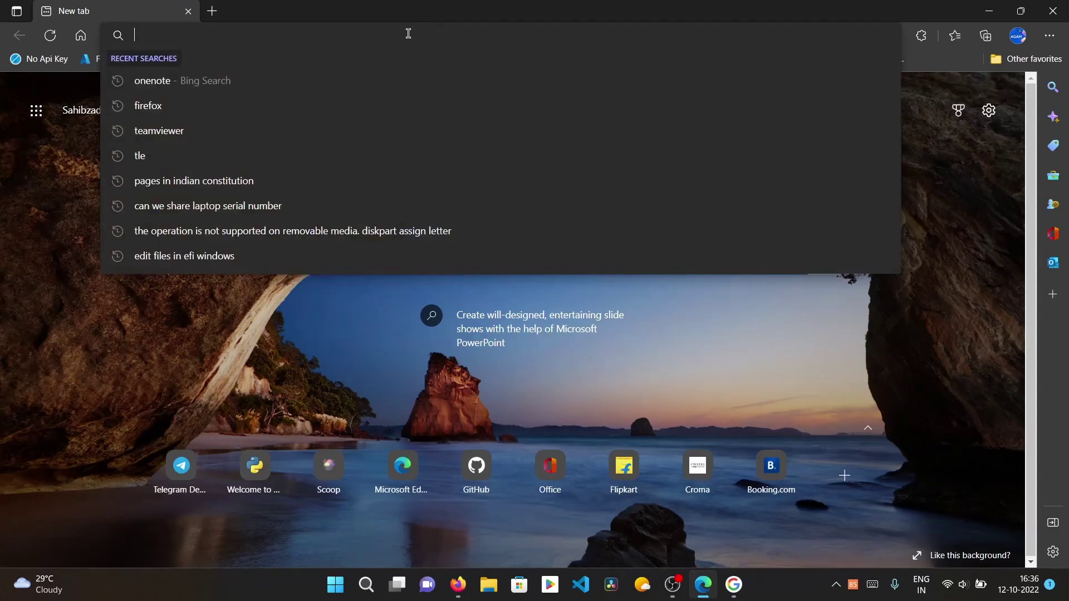
pyautogui.click(1053, 11)
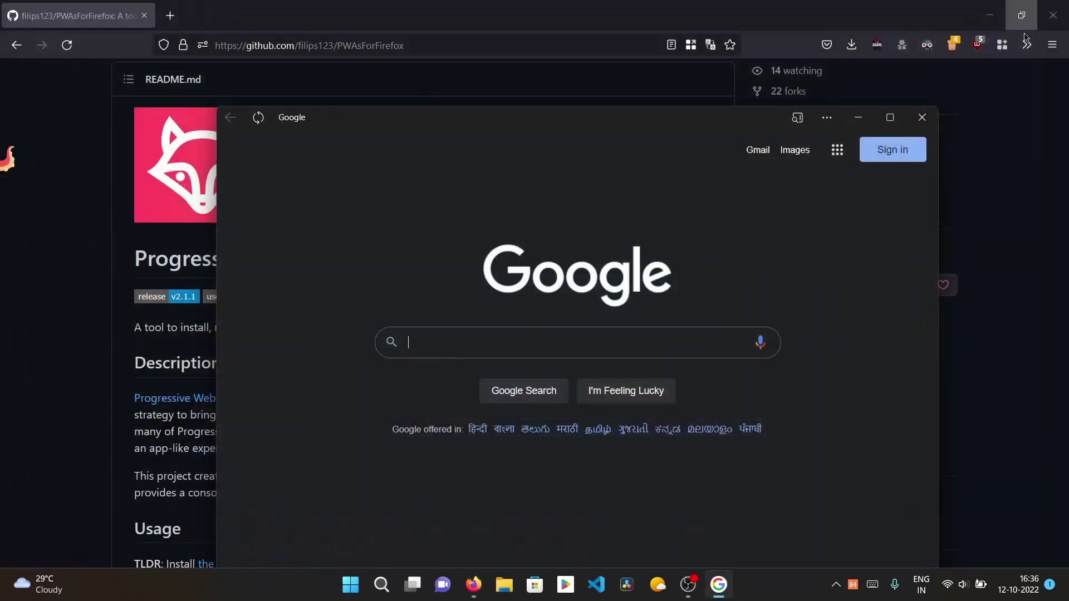
pyautogui.click(919, 115)
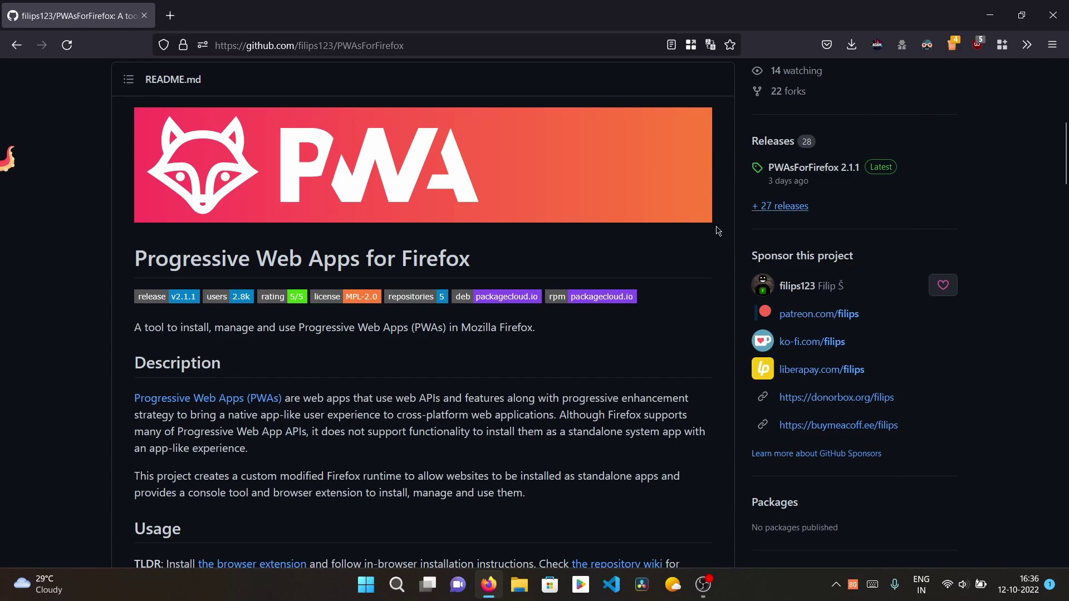
# Scroll the repository page down to the README's feature lists
pyautogui.scroll(5, 719, 229)
pyautogui.scroll(-3, 353, 398)
pyautogui.scroll(6, 334, 251)
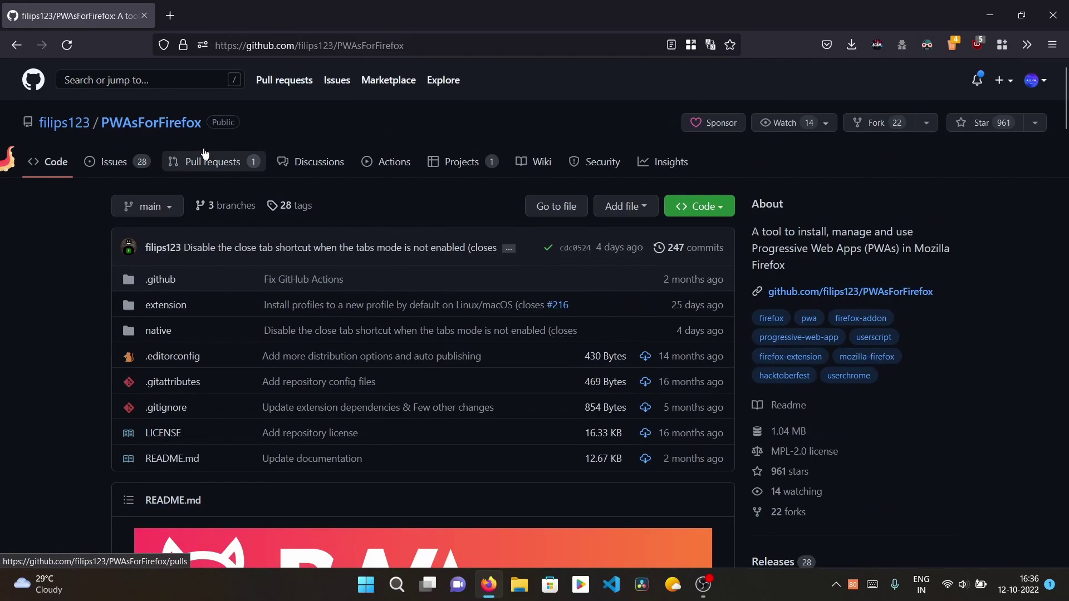
pyautogui.scroll(-7, 204, 150)
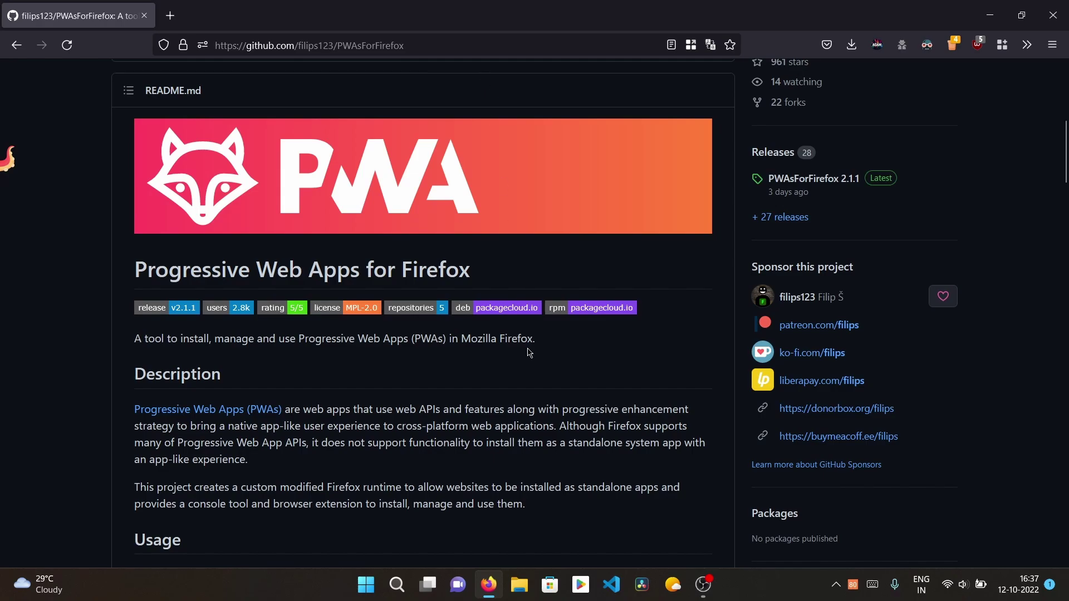
pyautogui.scroll(-2, 245, 472)
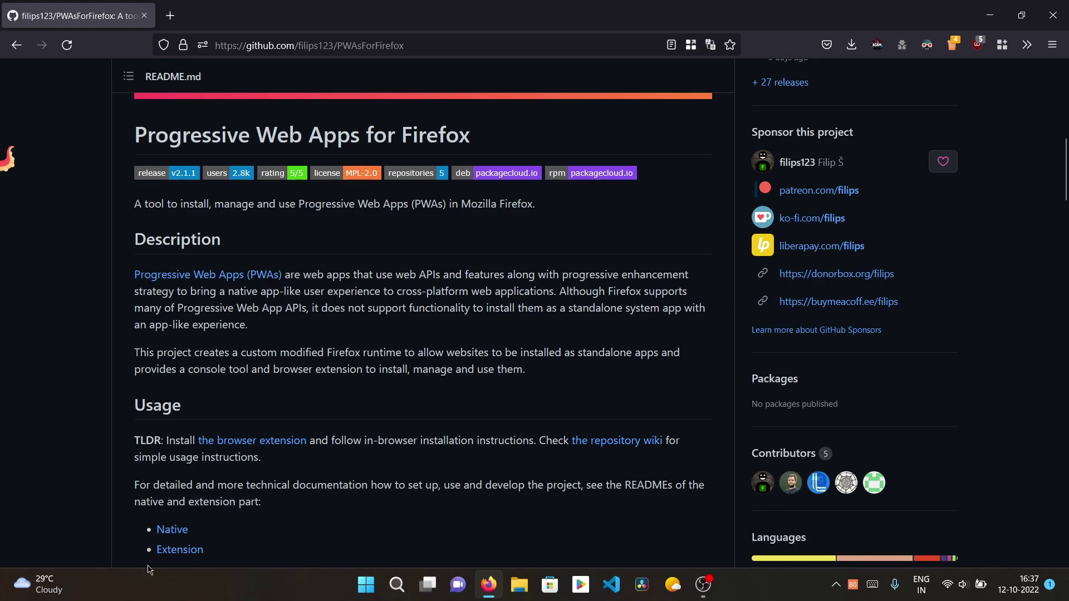
pyautogui.scroll(-4, 244, 326)
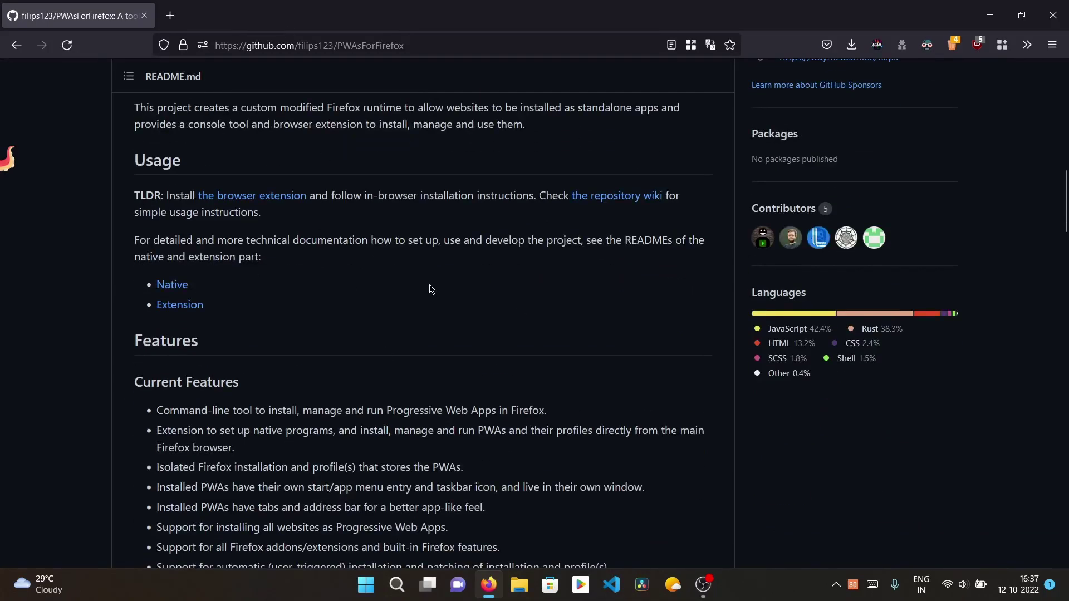
pyautogui.scroll(-4, 429, 284)
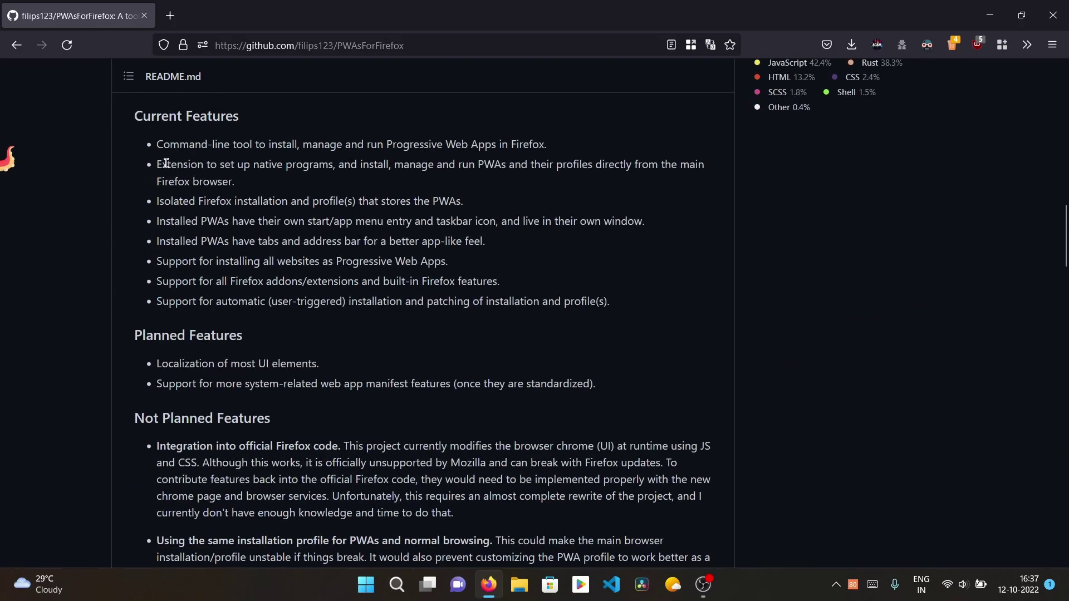
# Highlight text in the Extension feature bullets and toggle the file-tree sidebar
pyautogui.moveTo(170, 160); pyautogui.dragTo(461, 132)
pyautogui.click(461, 131)
pyautogui.moveTo(197, 165); pyautogui.dragTo(308, 167)
pyautogui.click(308, 167)
pyautogui.hotkey('ctrl', 'shift', 's')
# Scroll the README and highlight the shared-profile feature bullet
pyautogui.scroll(-5, 281, 281)
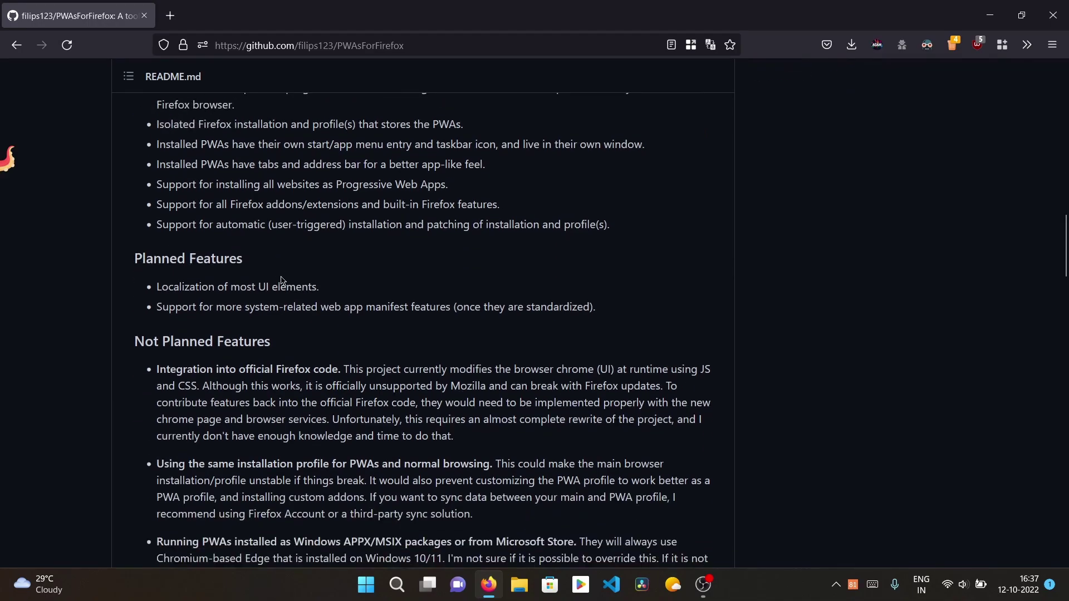
pyautogui.scroll(-4, 243, 307)
pyautogui.scroll(2, 240, 306)
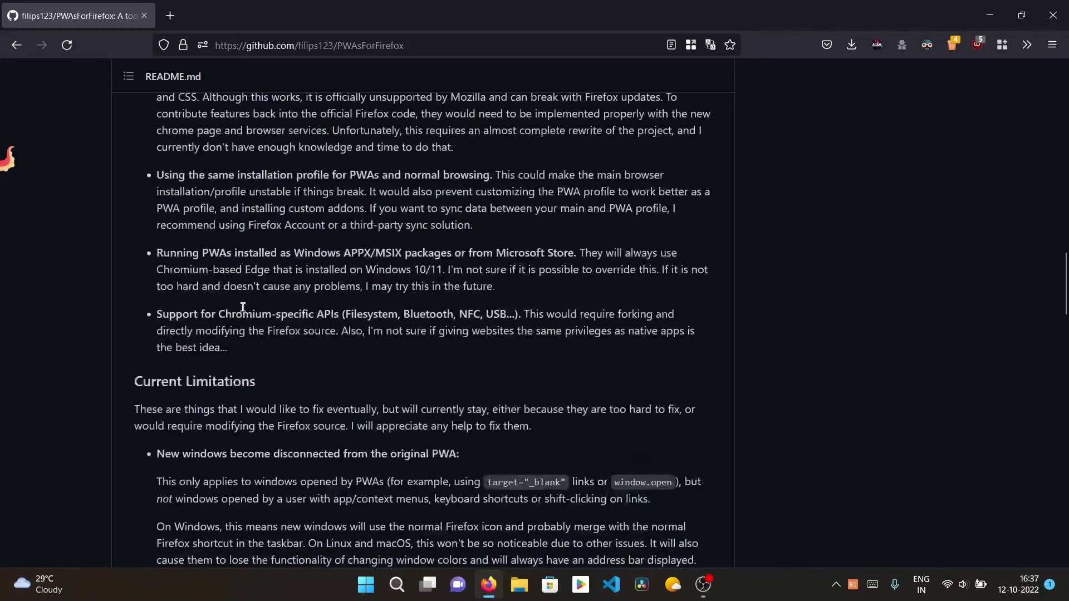
pyautogui.scroll(1, 214, 220)
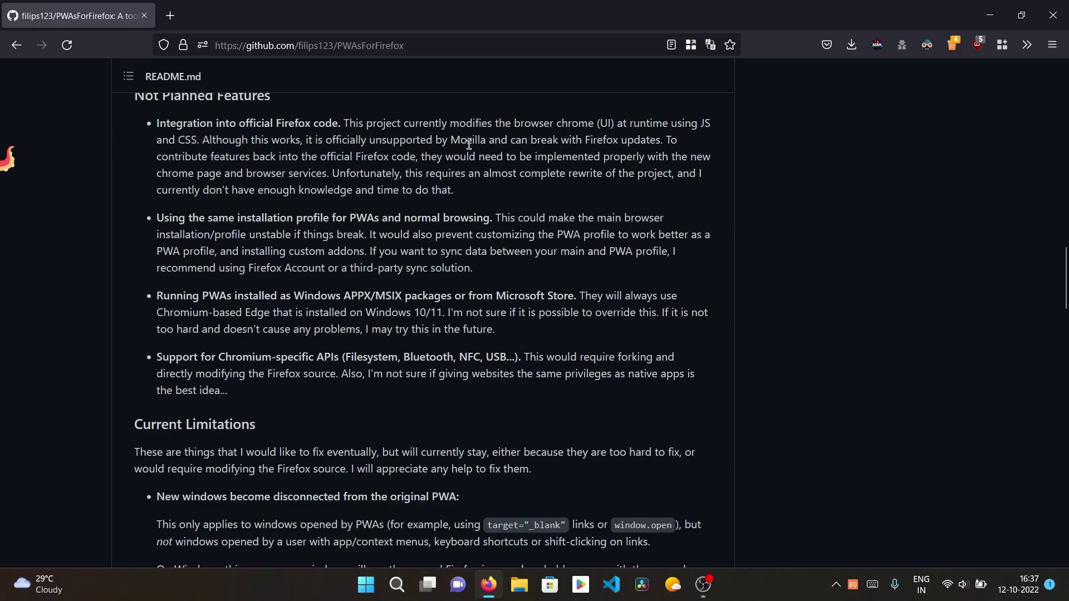
pyautogui.moveTo(350, 218); pyautogui.dragTo(236, 234)
pyautogui.click(234, 228)
# Scroll to License and back to Usage, opening 'the browser extension' link in a background tab
pyautogui.scroll(-4, 393, 240)
pyautogui.scroll(-7, 395, 245)
pyautogui.scroll(-5, 396, 249)
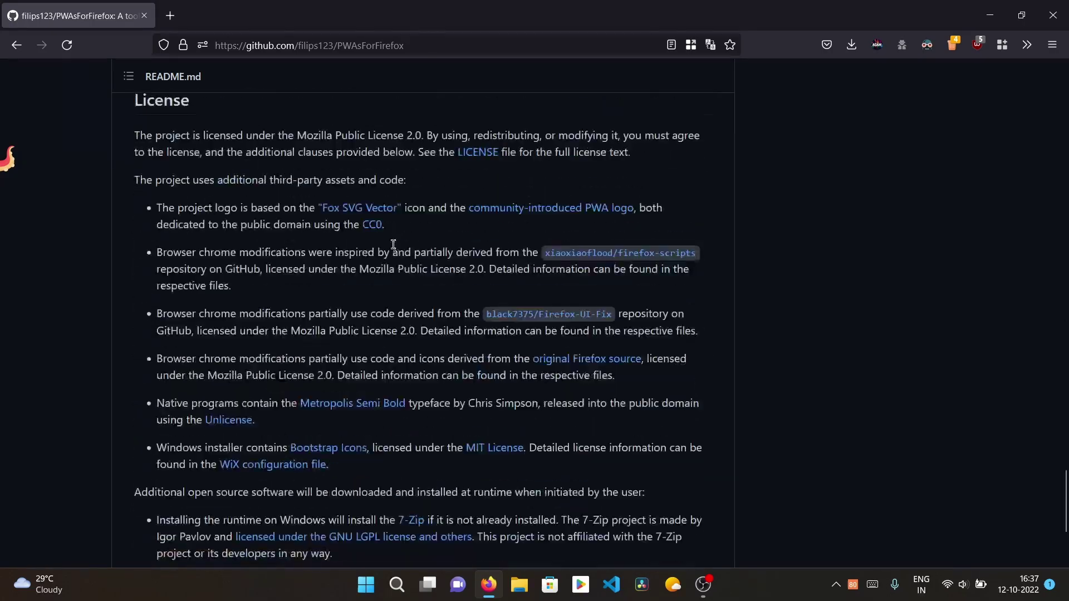
pyautogui.scroll(12, 396, 249)
pyautogui.scroll(10, 396, 249)
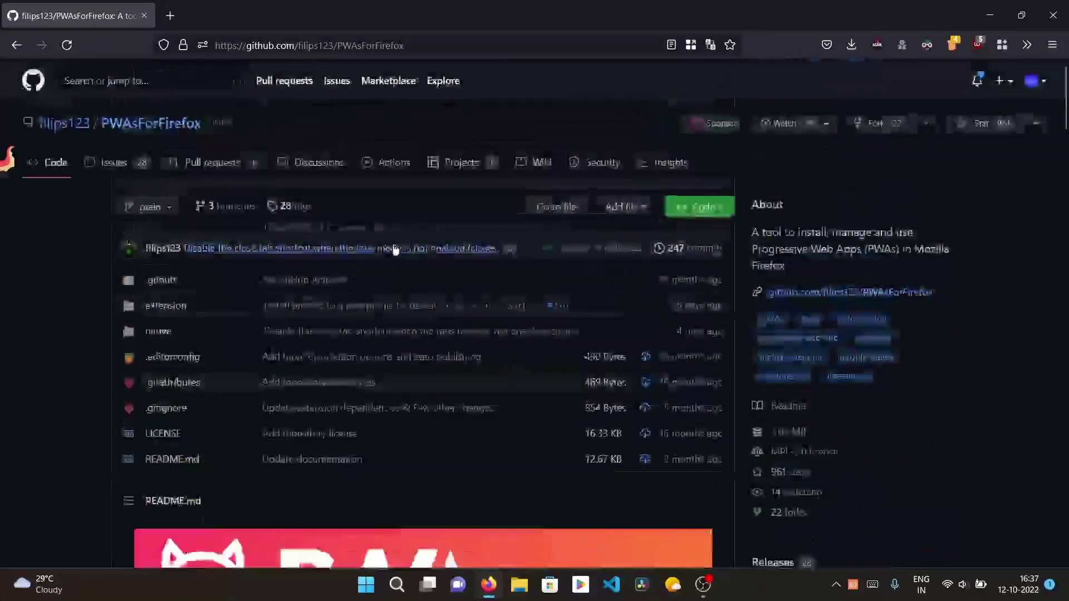
pyautogui.scroll(-2, 395, 249)
pyautogui.scroll(-5, 394, 249)
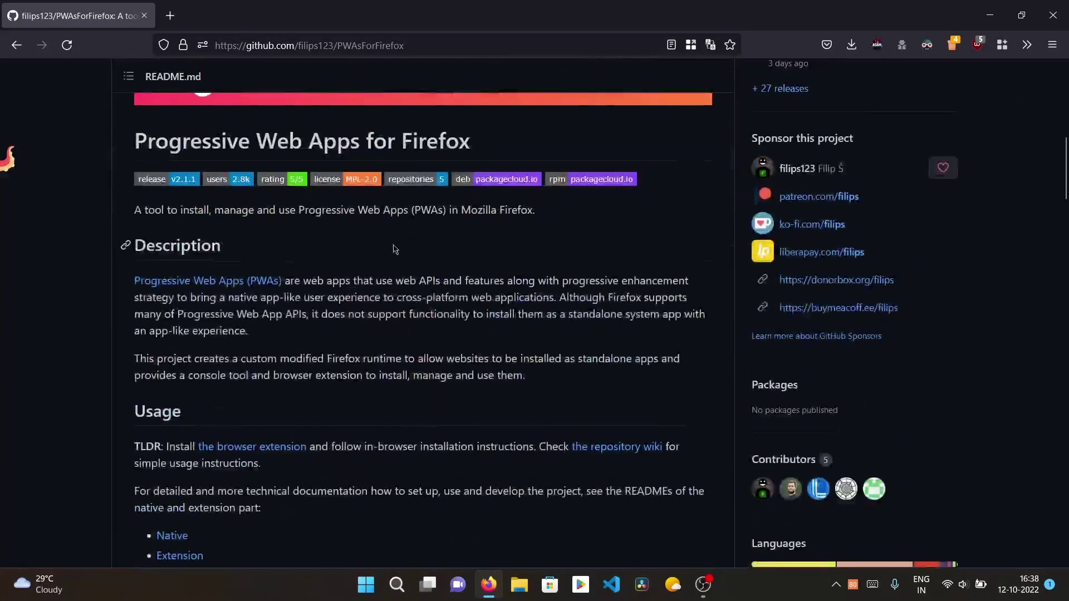
pyautogui.scroll(-3, 299, 515)
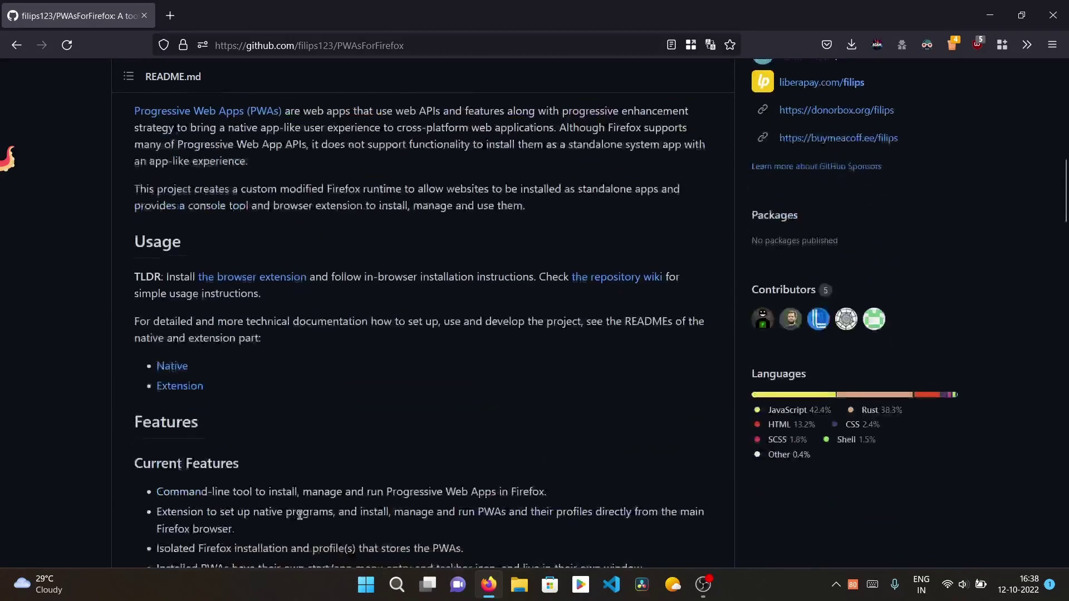
pyautogui.middleClick(260, 282)
# Add Progressive Web Apps for Firefox, approve its permissions, and scroll setup to the License Agreement
pyautogui.hotkey('ctrl', 'Tab')
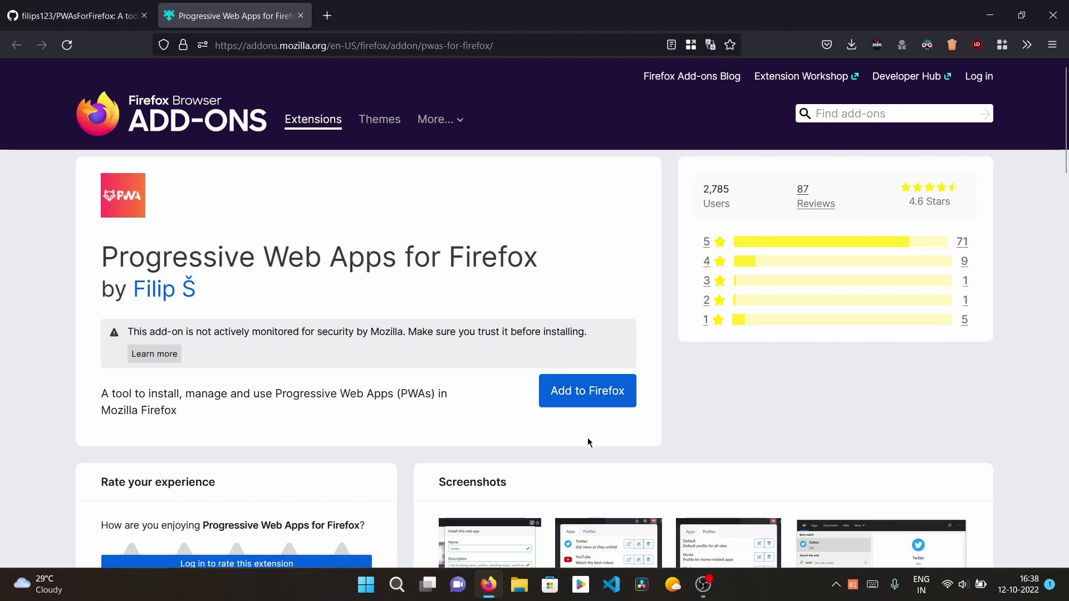
pyautogui.click(583, 405)
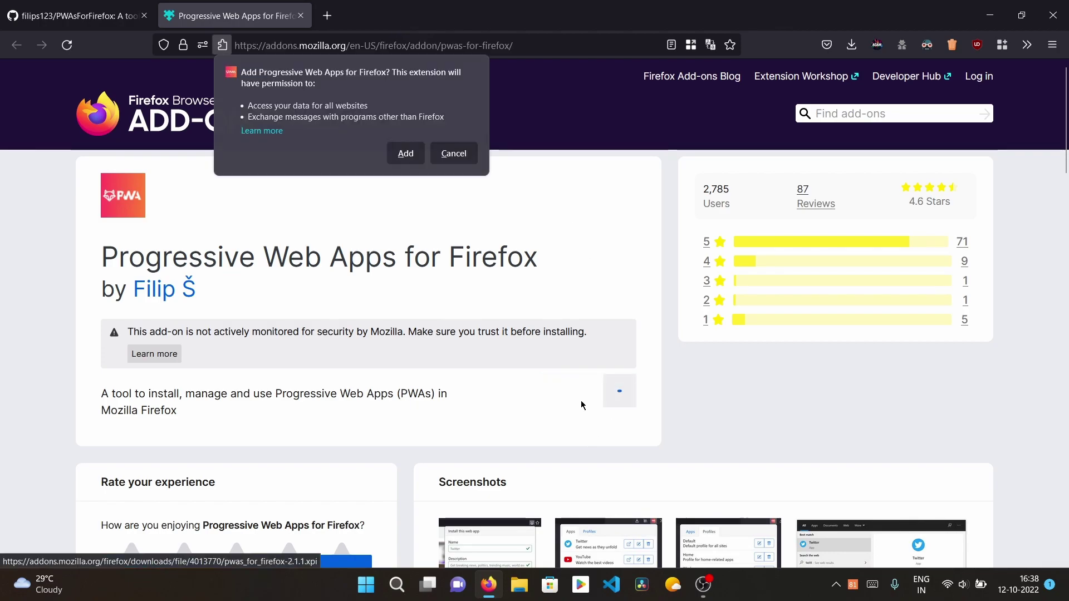
pyautogui.click(402, 152)
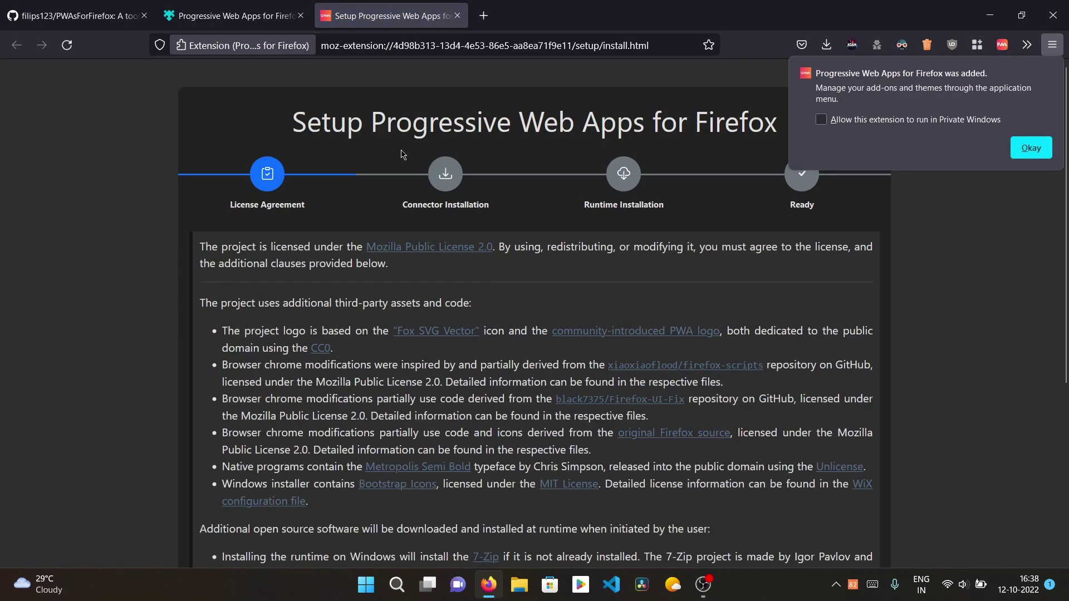
pyautogui.click(1030, 148)
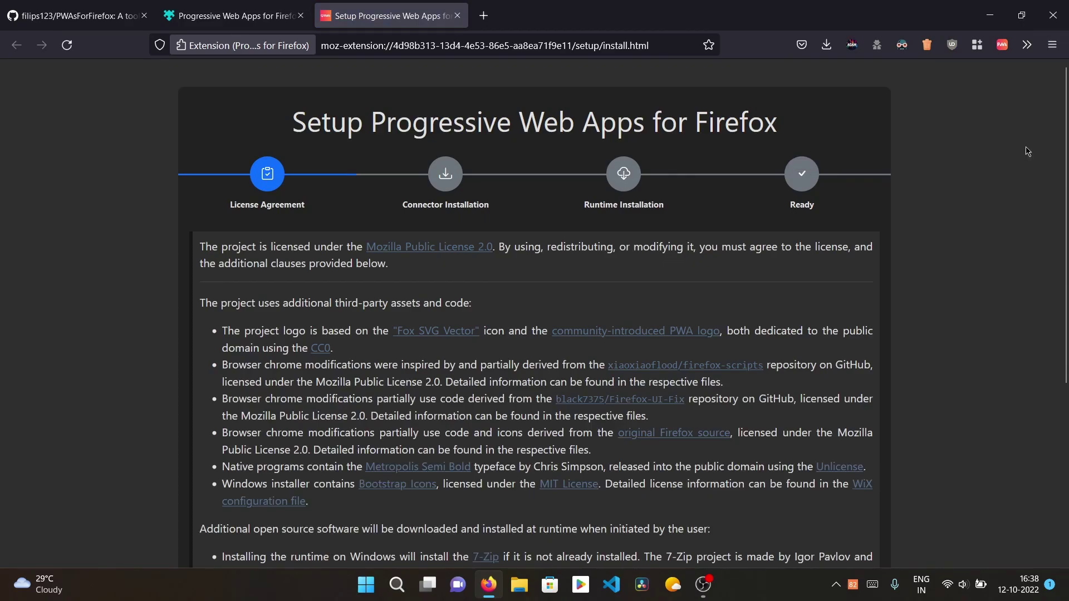
pyautogui.scroll(-1, 529, 248)
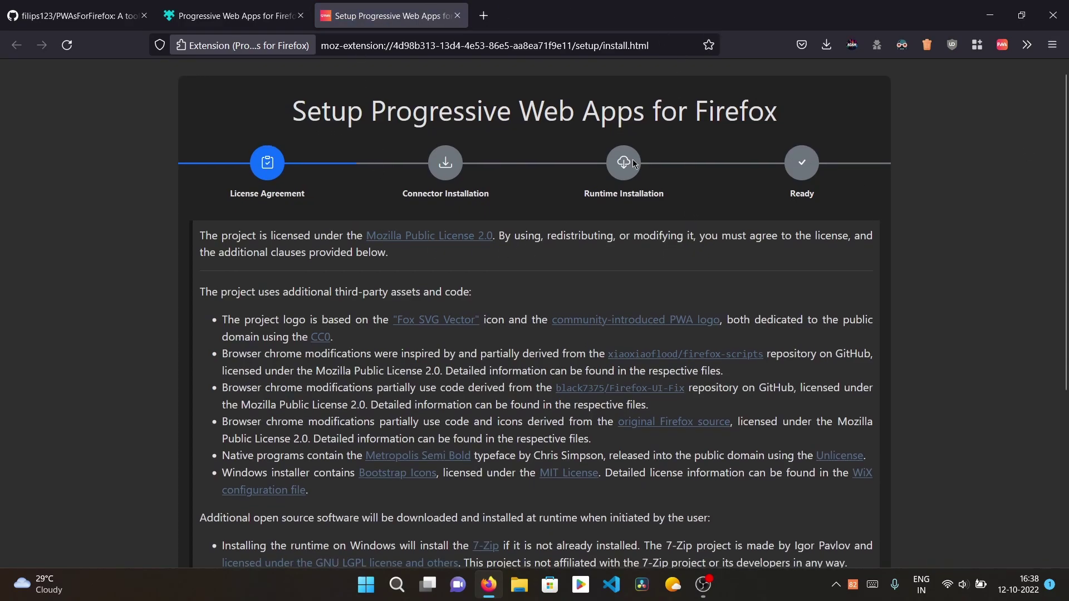
pyautogui.scroll(-4, 309, 250)
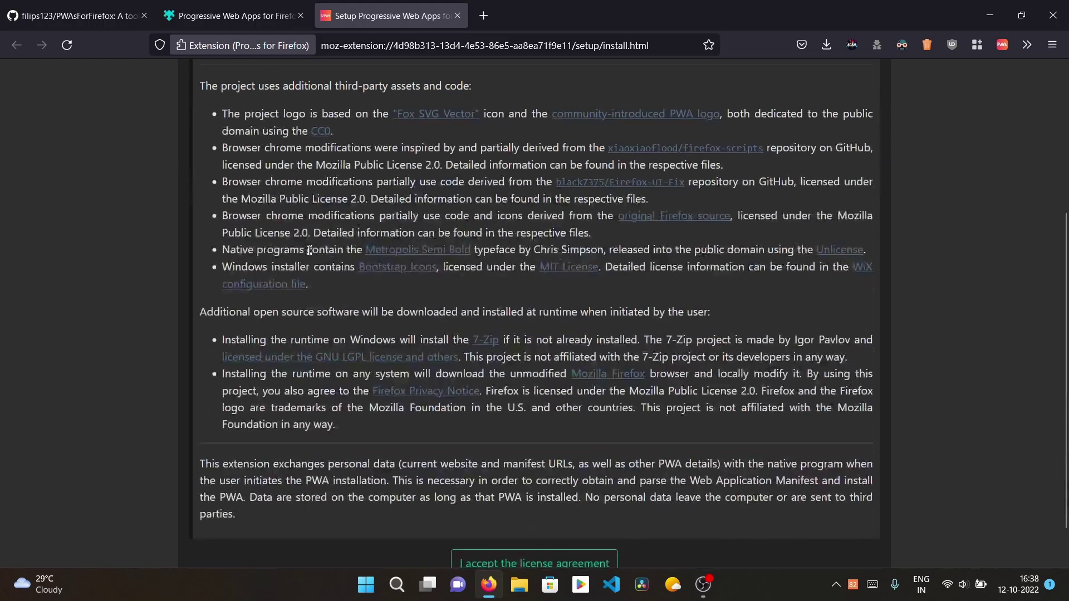
pyautogui.scroll(2, 496, 329)
pyautogui.scroll(-3, 376, 117)
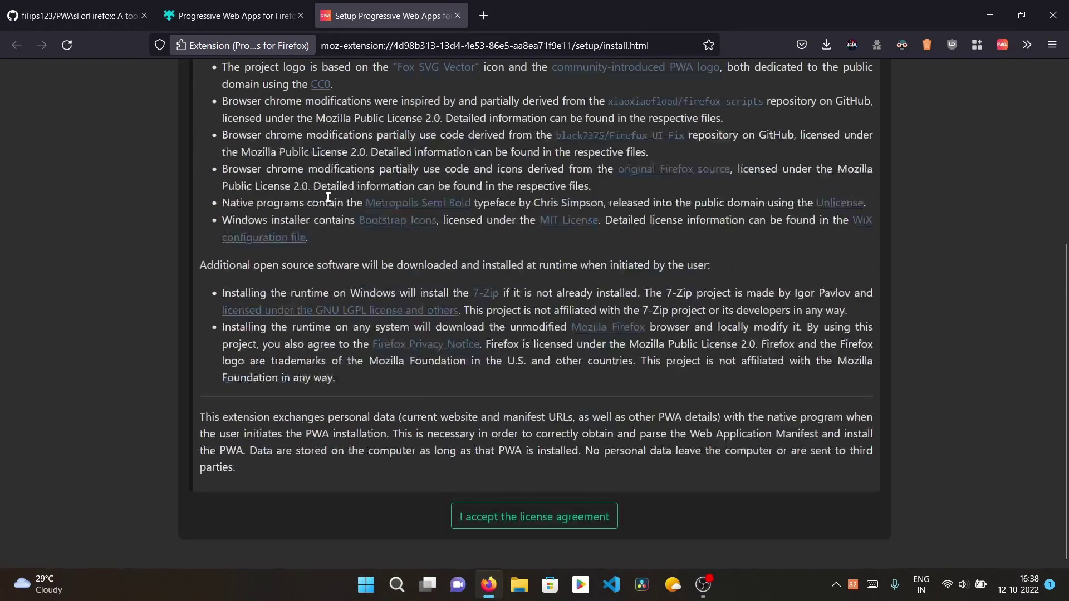
# Accept the license agreement and download the Windows MSI installer firefoxpwa-2.1.1-x86_64.msi
pyautogui.click(572, 517)
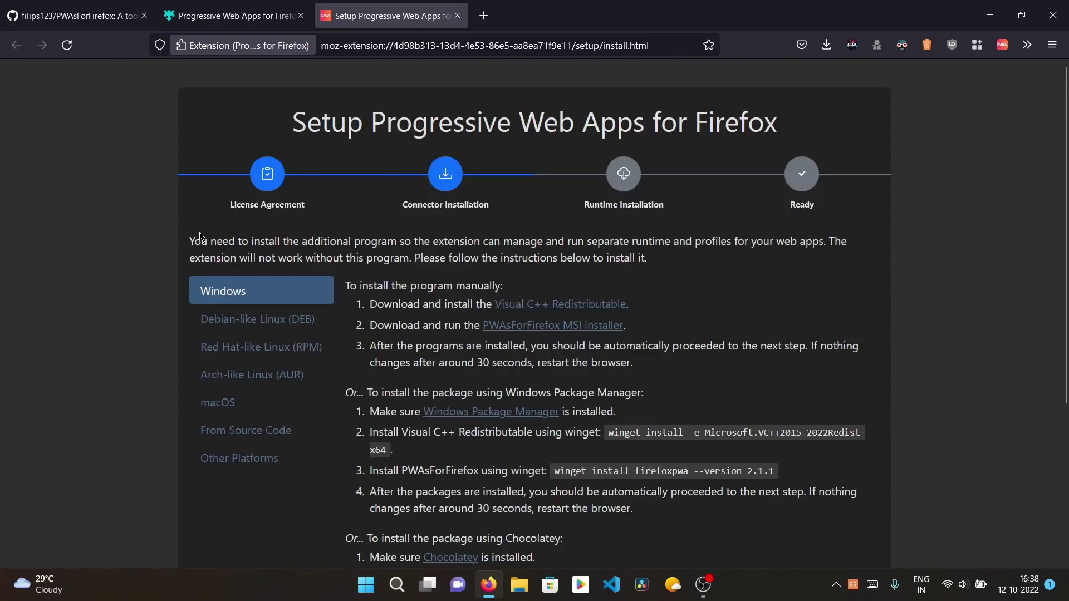
pyautogui.click(254, 322)
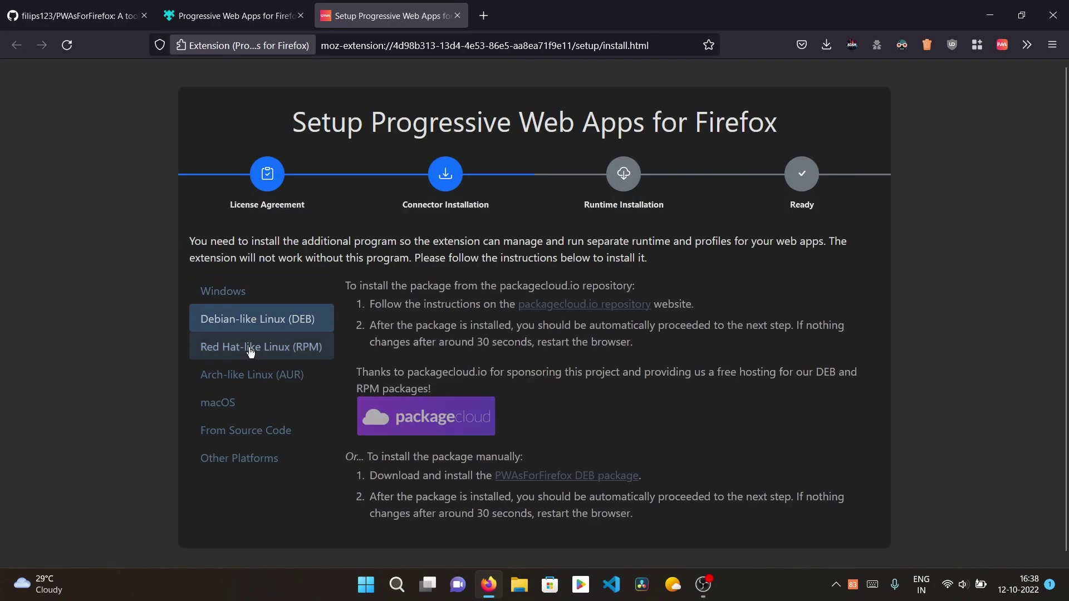
pyautogui.click(250, 349)
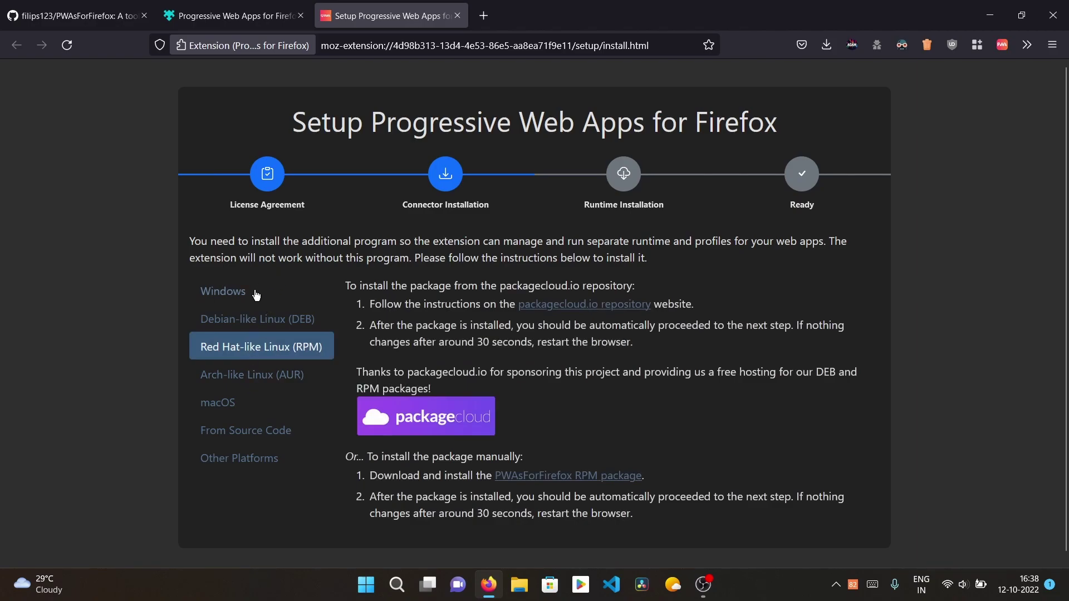
pyautogui.click(249, 432)
pyautogui.click(268, 300)
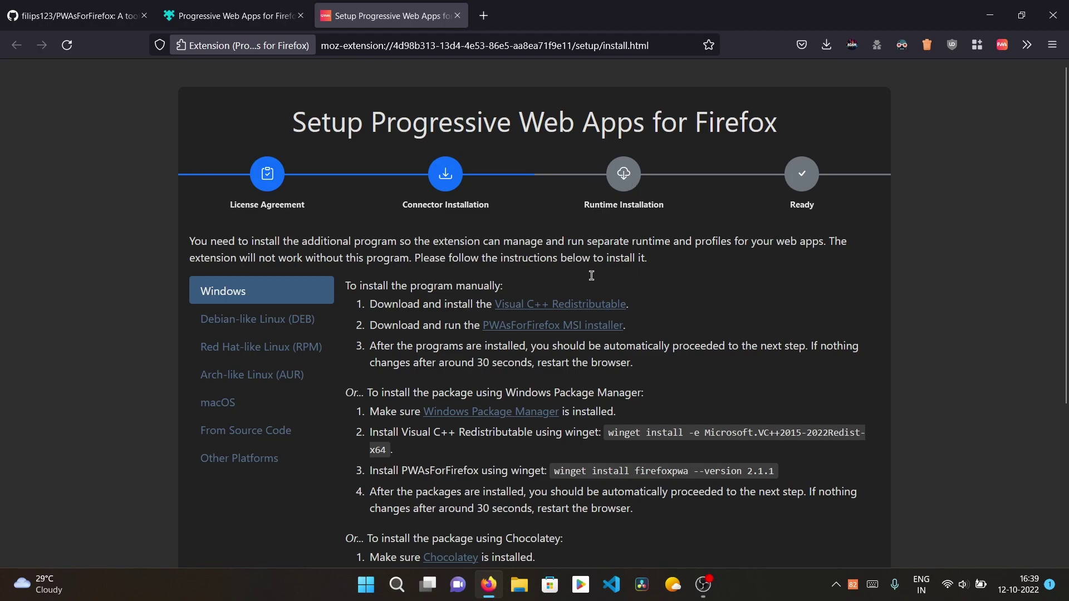
pyautogui.click(553, 324)
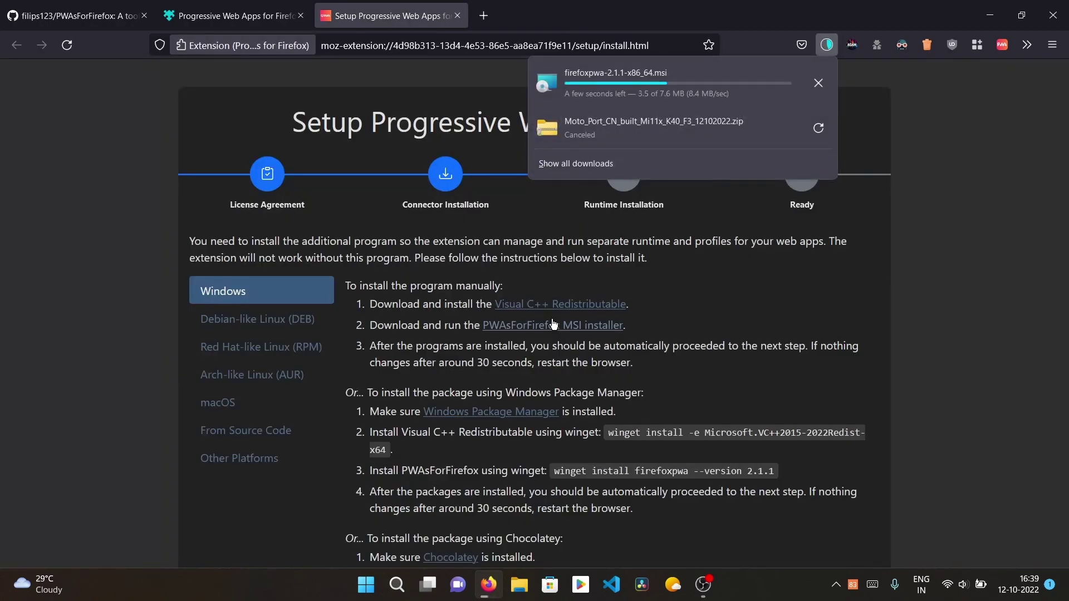
# Open the downloaded MSI and let the unrecognised installer run anyway
pyautogui.click(646, 84)
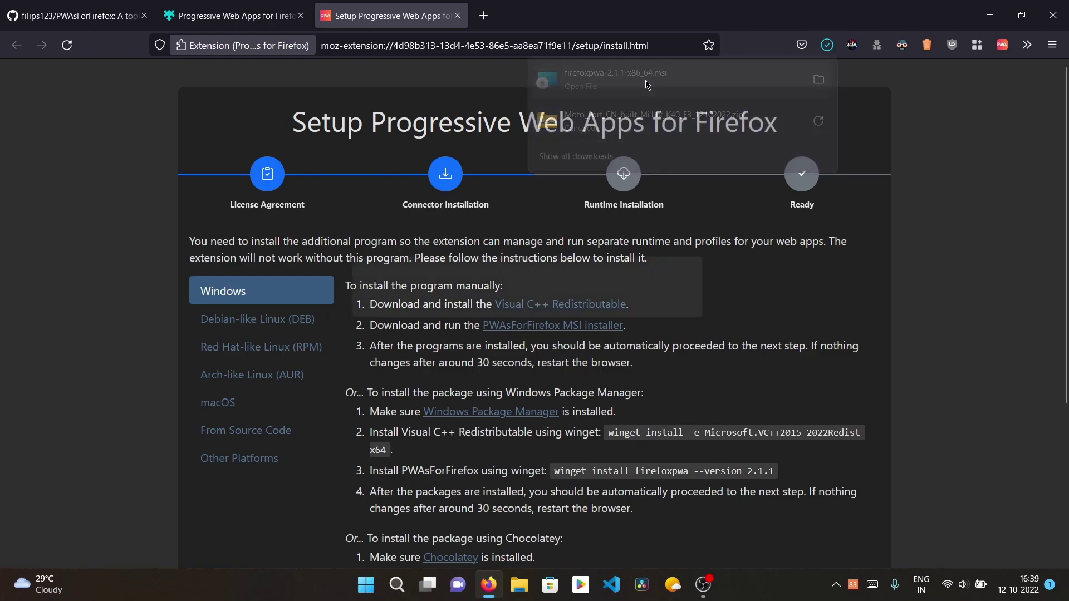
pyautogui.click(646, 310)
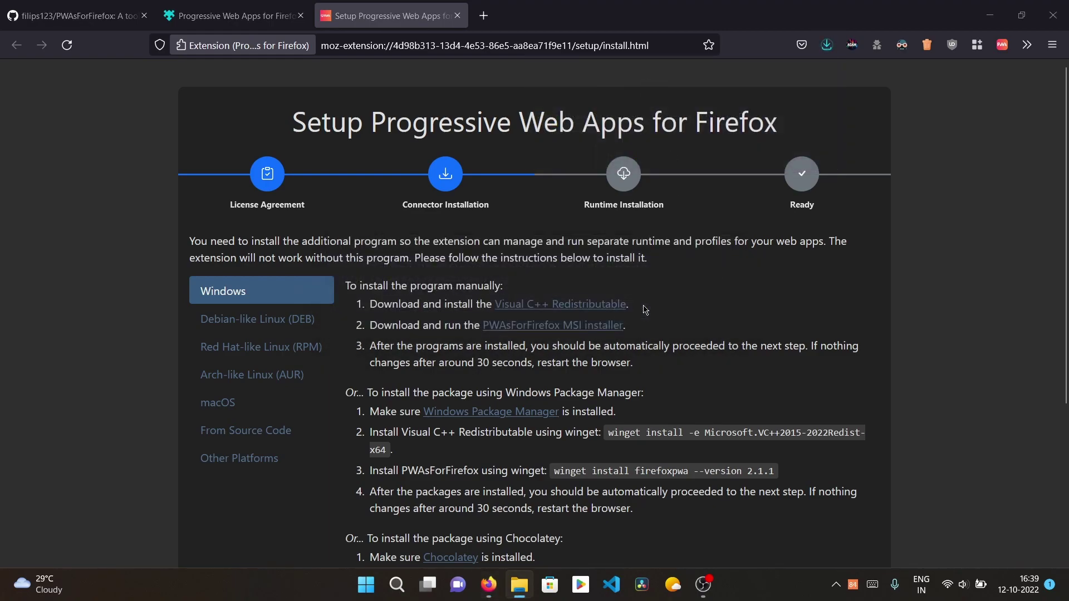
pyautogui.click(402, 192)
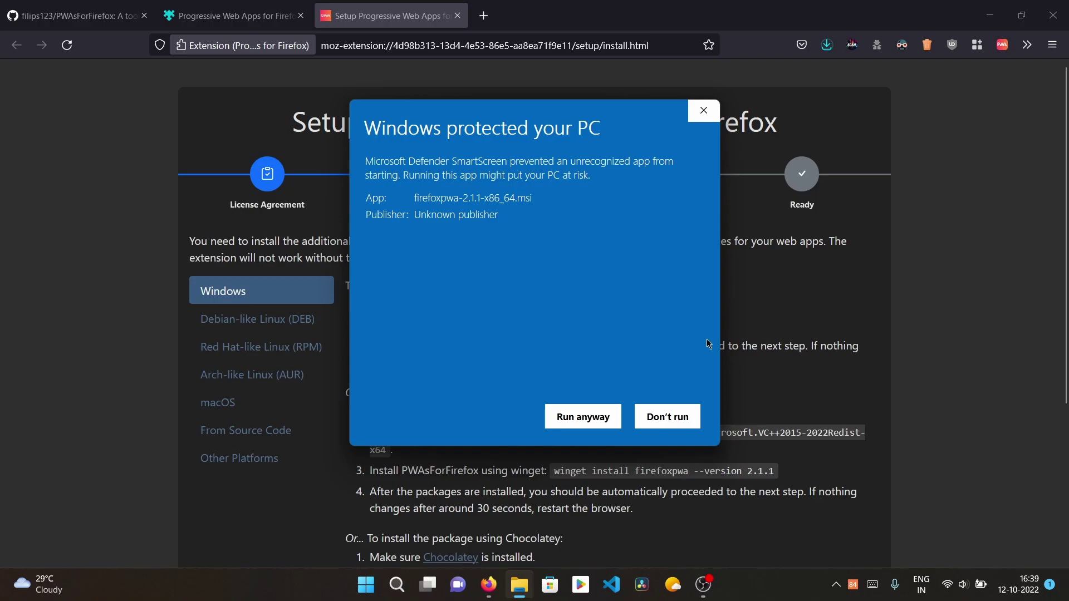
pyautogui.click(606, 427)
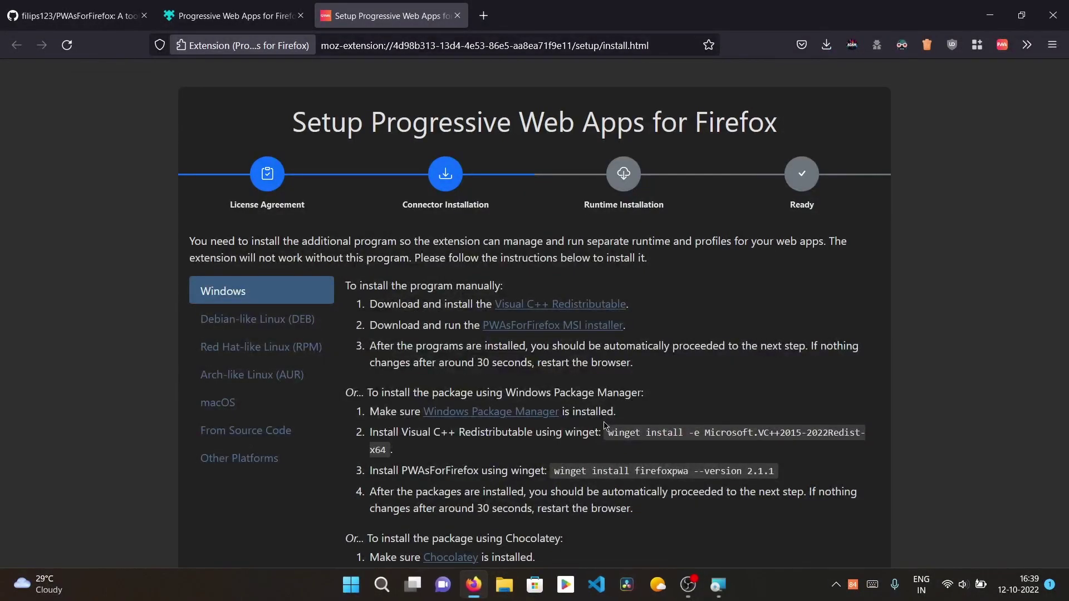
pyautogui.click(723, 589)
# Install PWAsForFirefox for all users into C:\Program Files\FirefoxPWA\ and finish the wizard
pyautogui.click(616, 403)
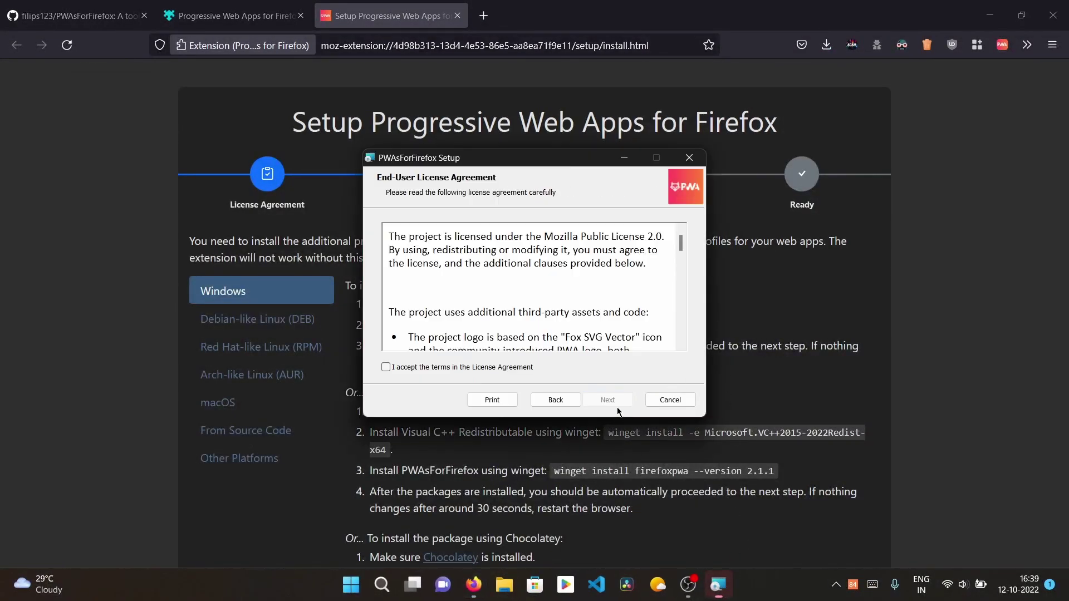
pyautogui.click(498, 369)
pyautogui.click(613, 401)
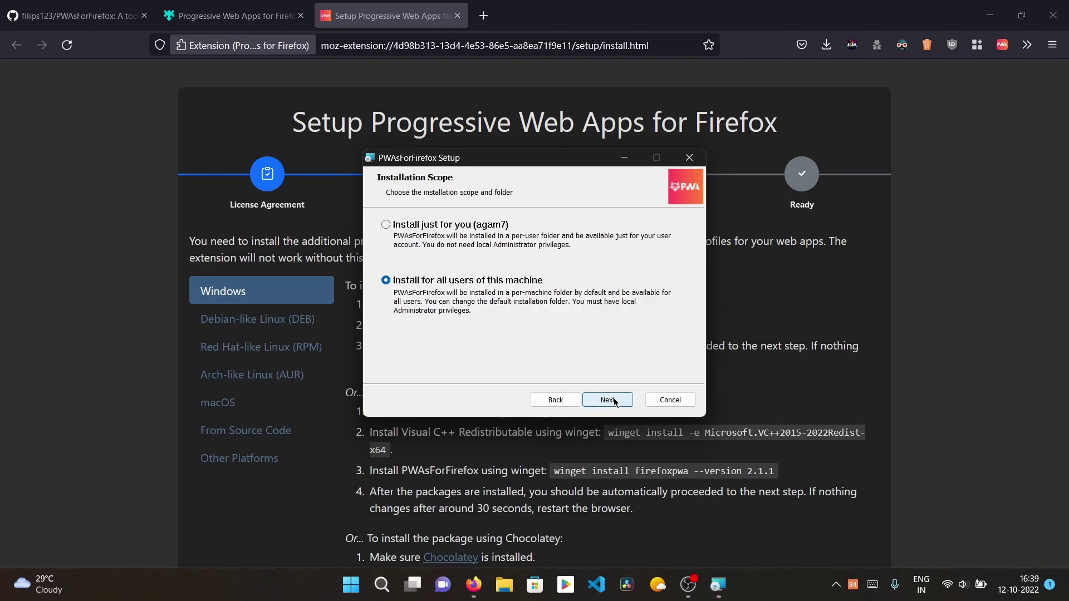
pyautogui.click(587, 401)
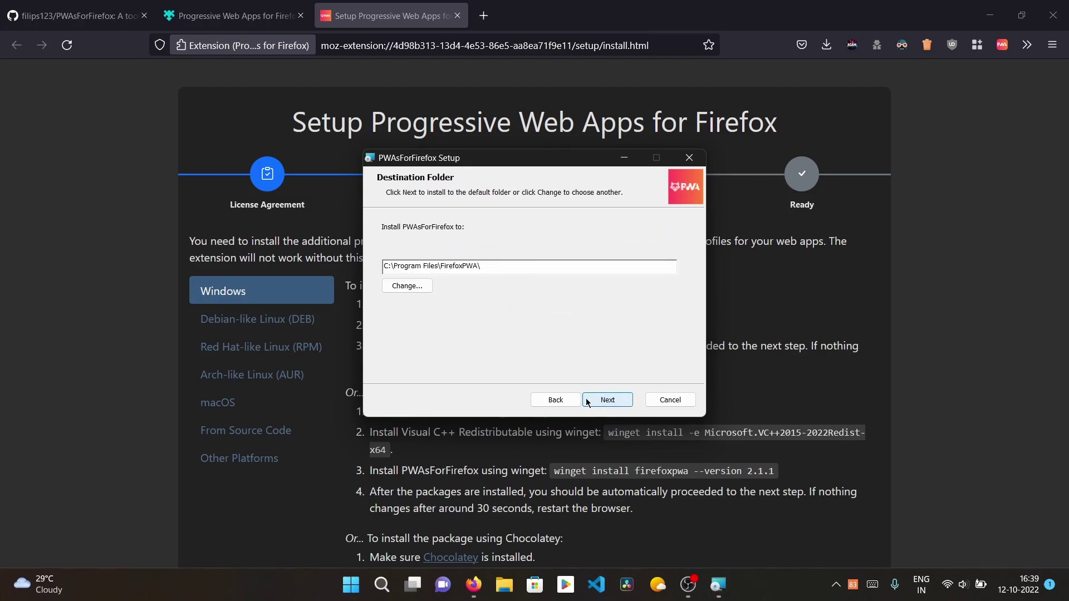
pyautogui.click(604, 401)
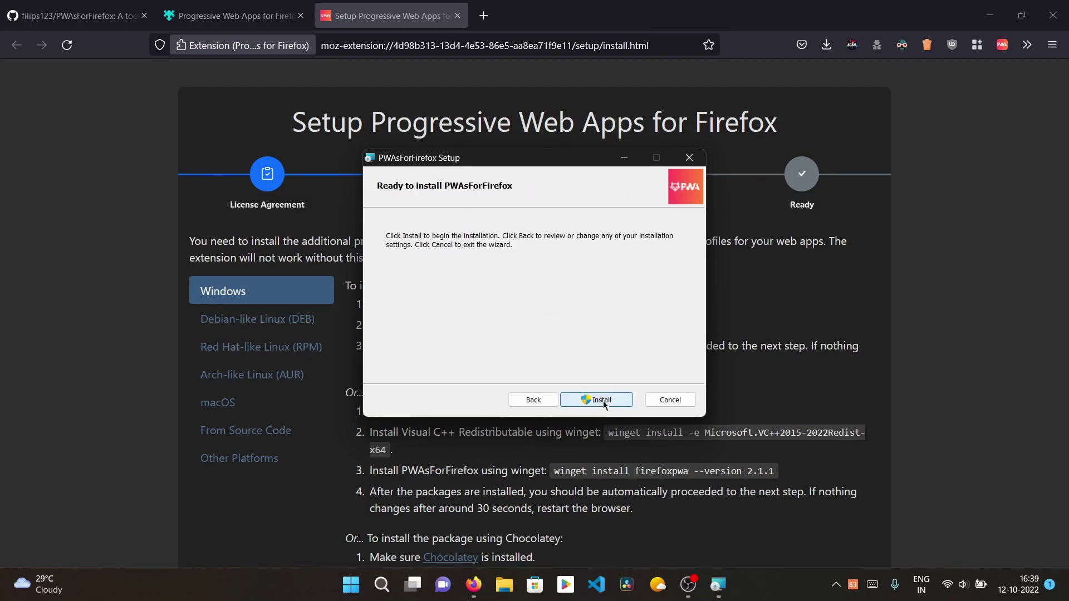
pyautogui.click(598, 401)
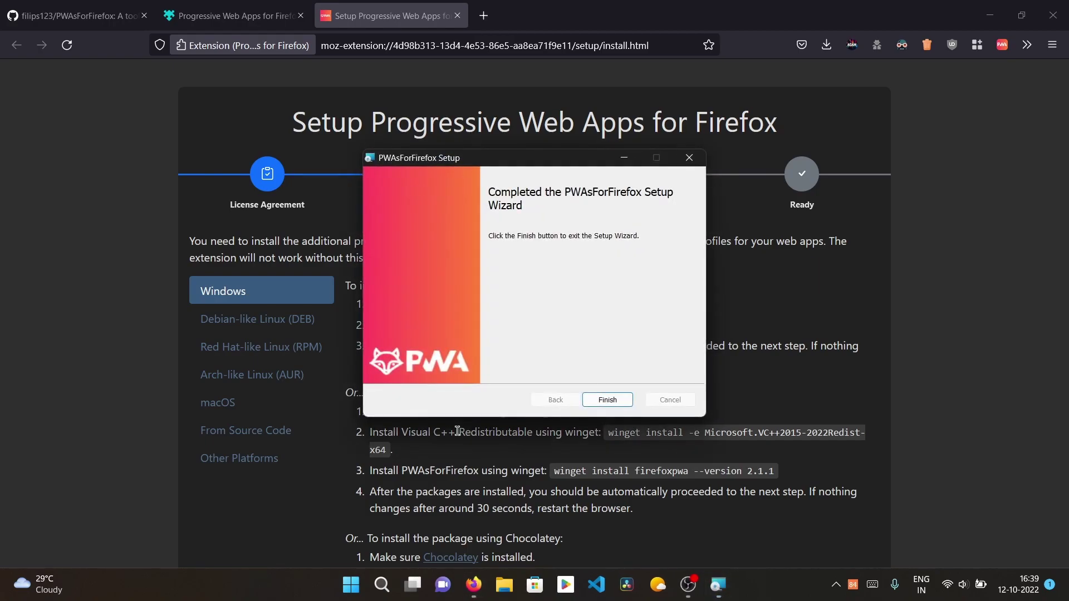
pyautogui.click(603, 401)
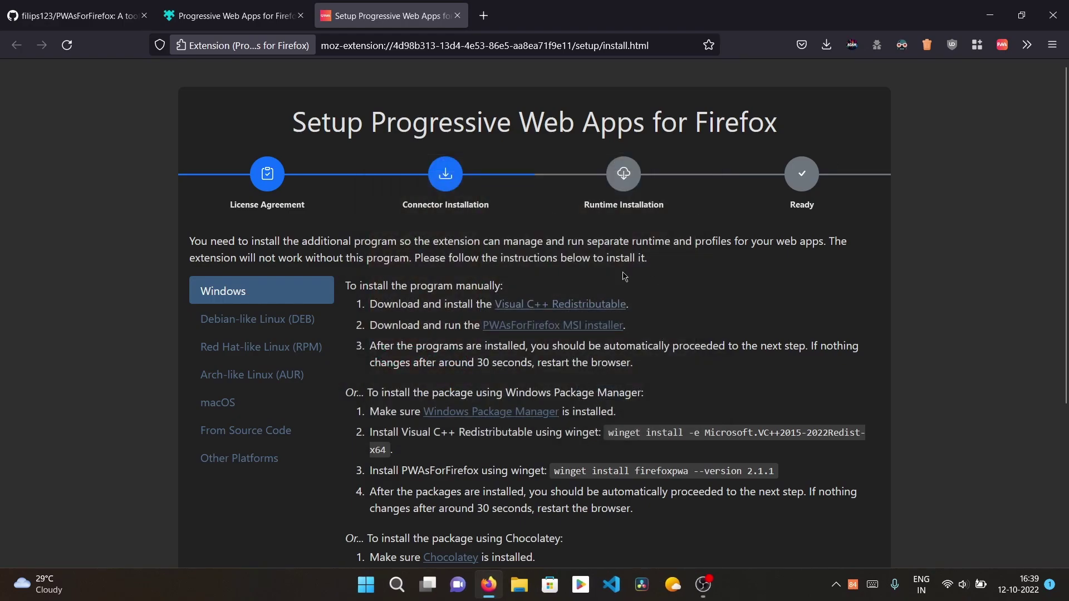
# Close the finished setup tab and confirm the PWA manager shows 'No sites installed!'
pyautogui.scroll(-4, 626, 261)
pyautogui.scroll(3, 626, 266)
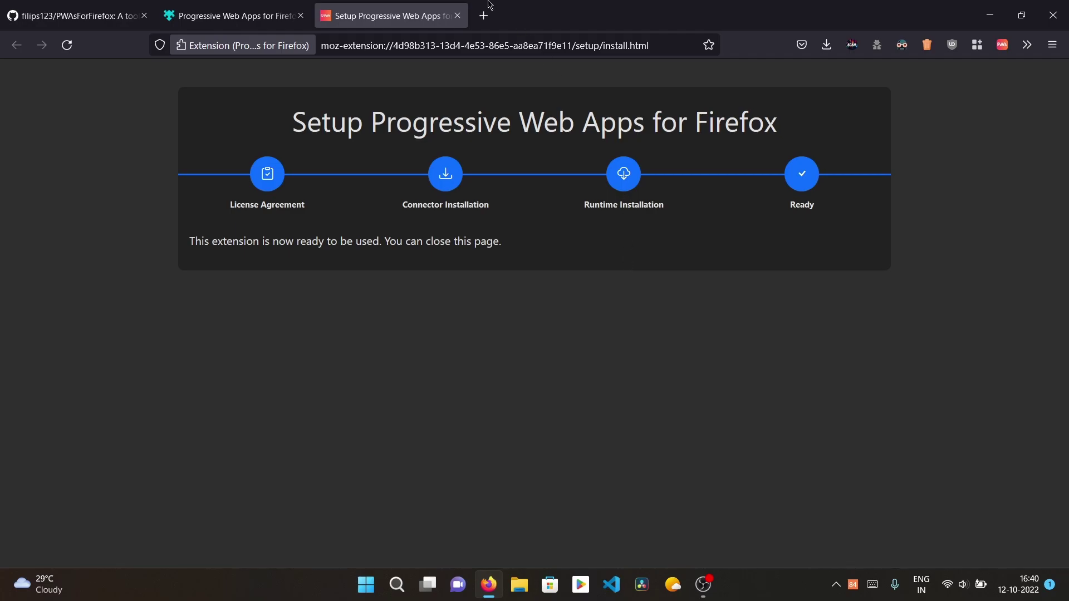
pyautogui.click(459, 17)
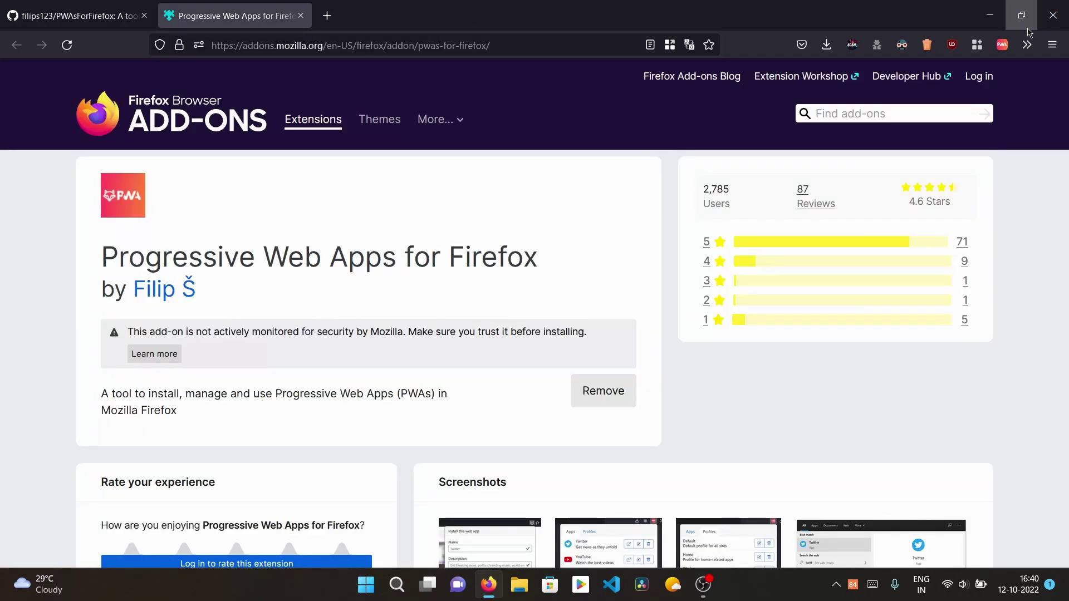
pyautogui.click(1006, 46)
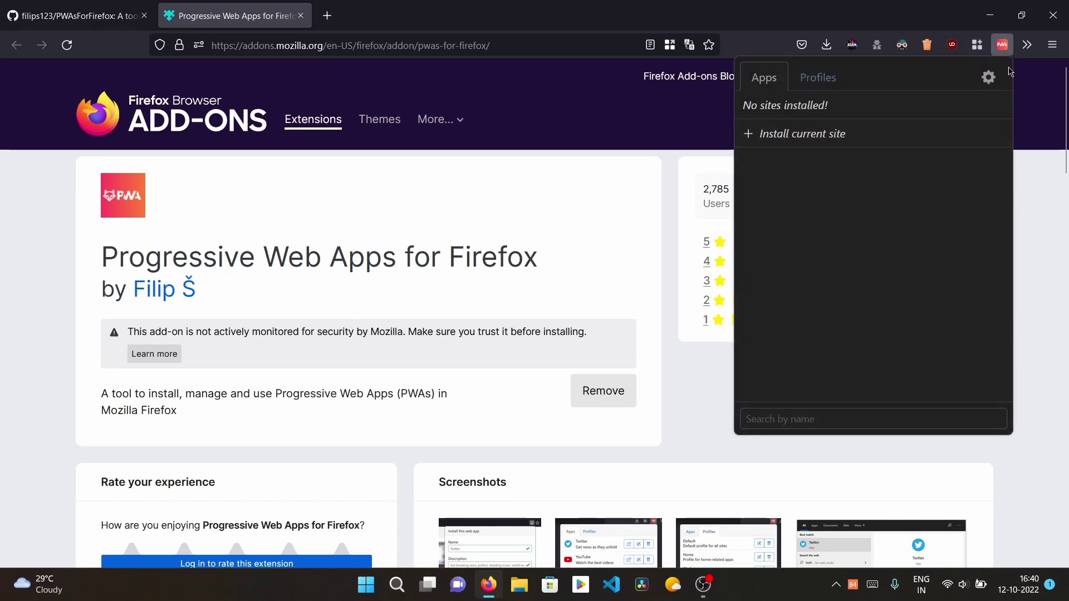
pyautogui.moveTo(740, 106); pyautogui.dragTo(876, 112)
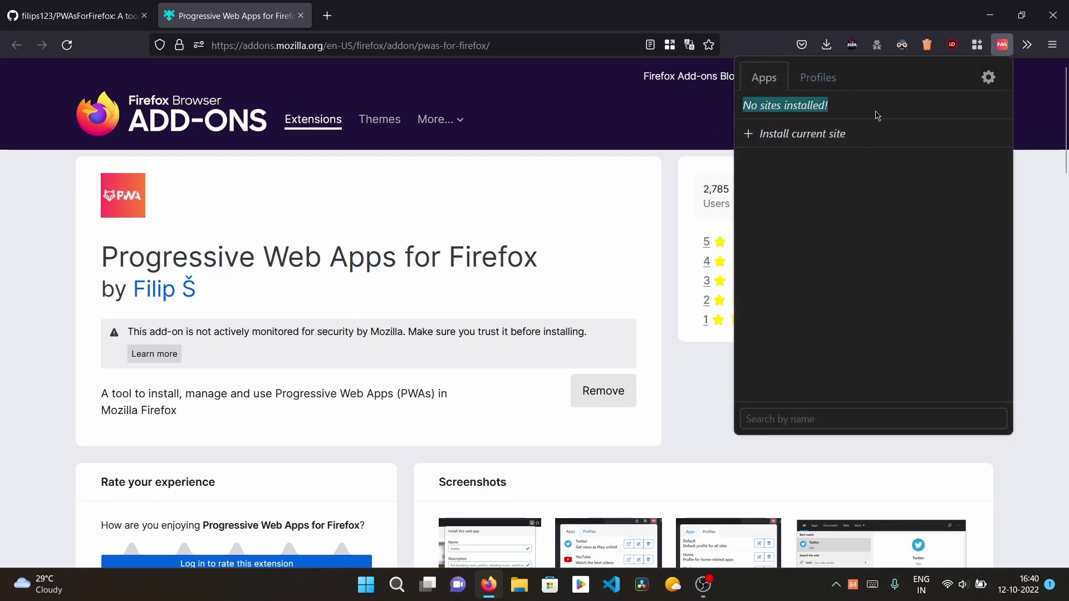
pyautogui.click(878, 115)
# Close the add-on page tab and open the PWA manager on the GitHub repository page
pyautogui.click(299, 18)
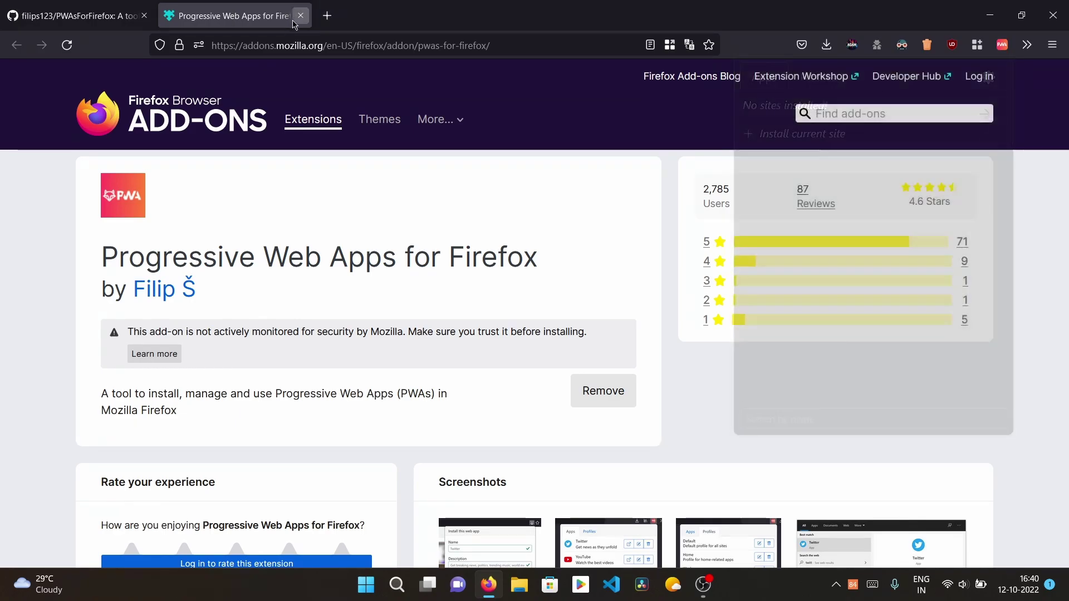
pyautogui.click(298, 18)
pyautogui.scroll(3, 490, 140)
pyautogui.scroll(4, 490, 139)
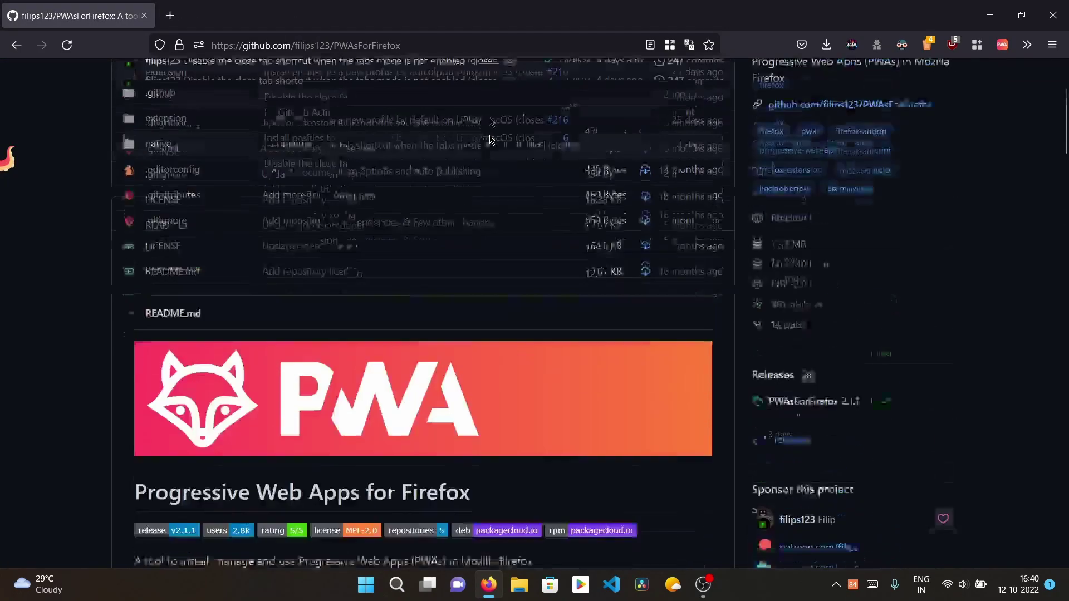
pyautogui.scroll(1, 238, 213)
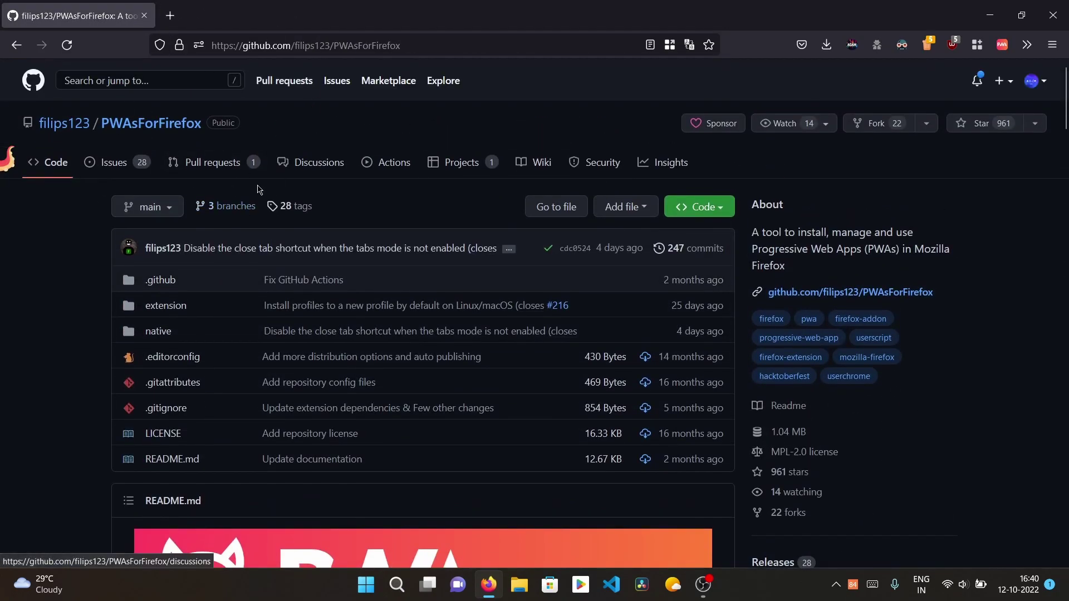
pyautogui.click(1010, 46)
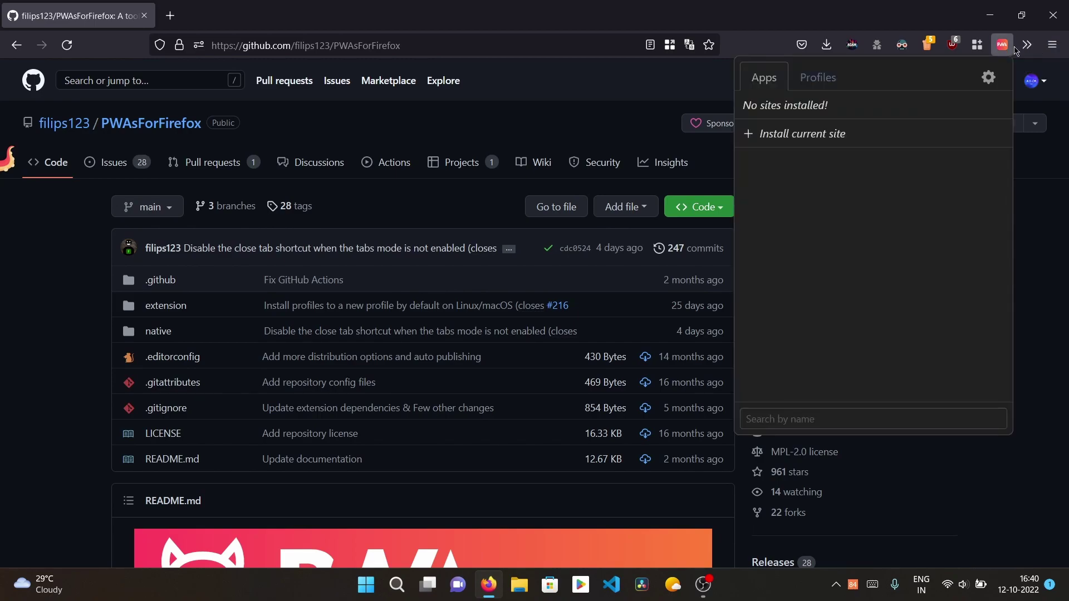
# Install the GitHub repository page as a web app, keeping the Default profile
pyautogui.click(828, 138)
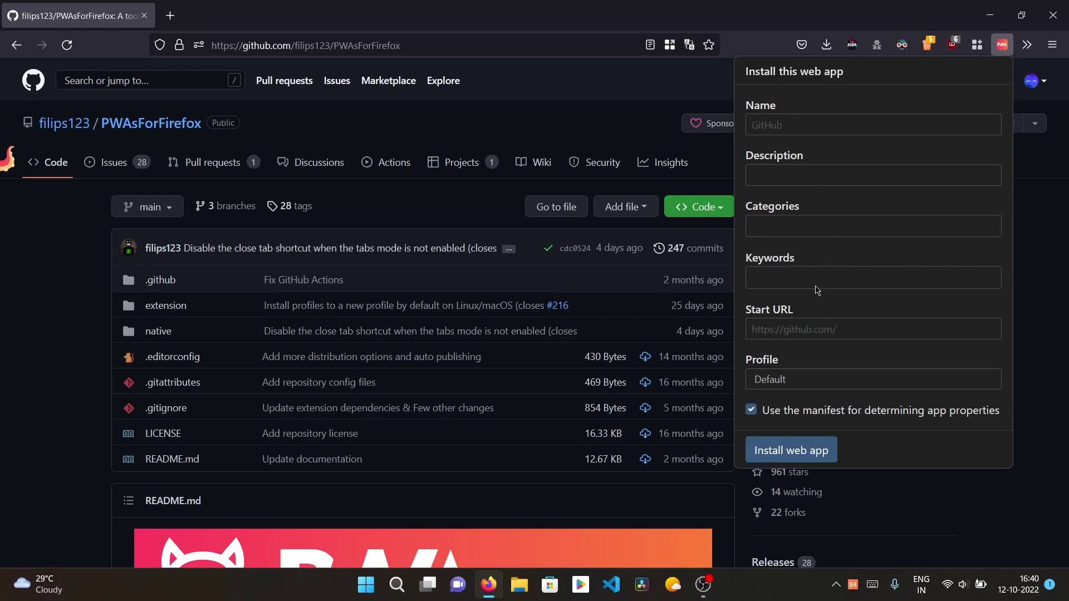
pyautogui.click(791, 328)
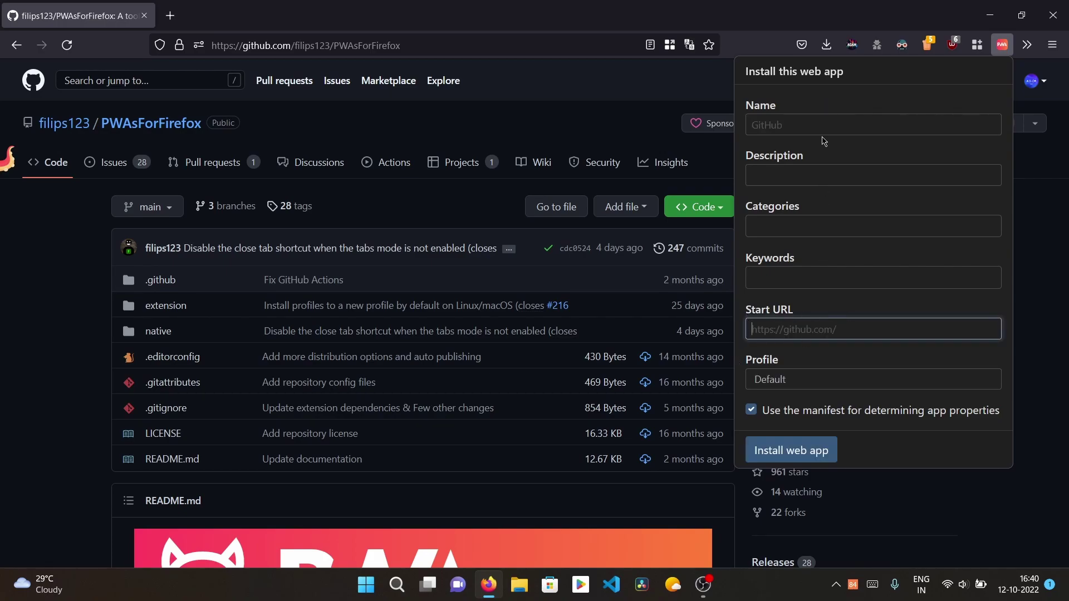
pyautogui.click(815, 128)
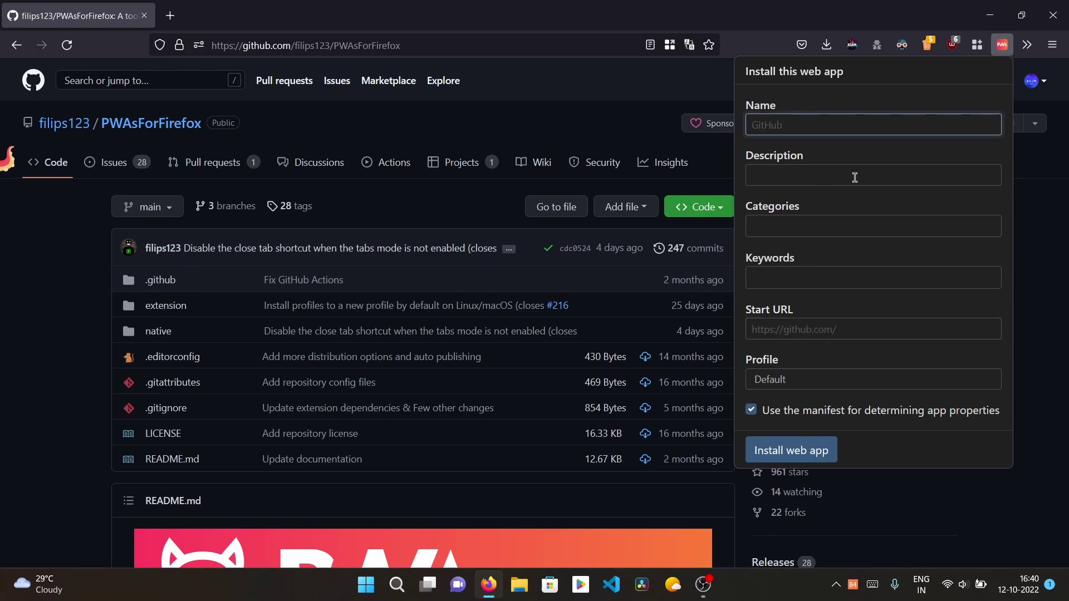
pyautogui.click(791, 327)
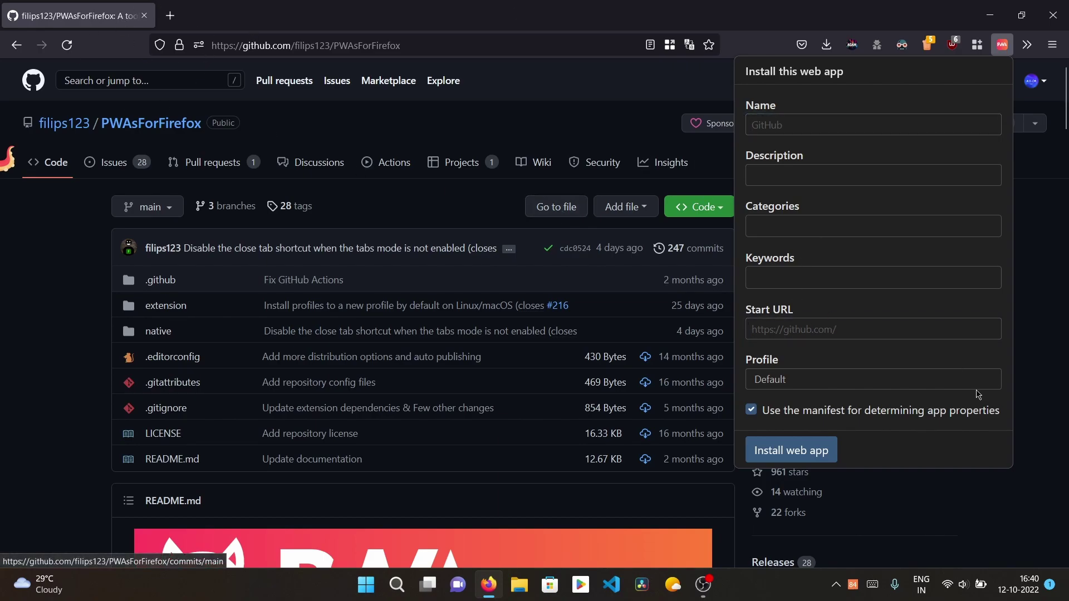
pyautogui.click(796, 382)
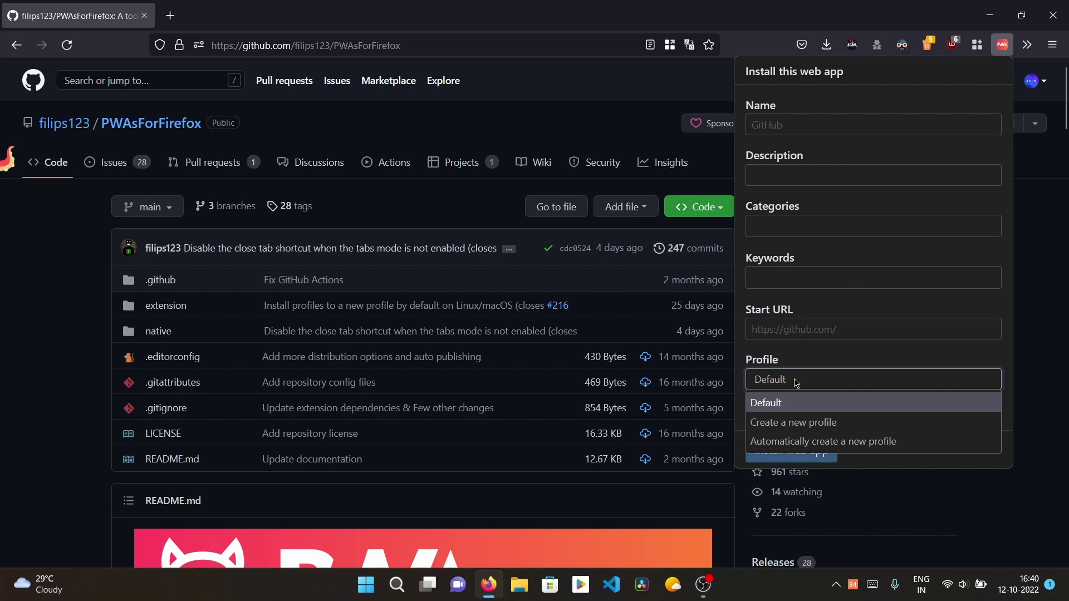
pyautogui.click(797, 383)
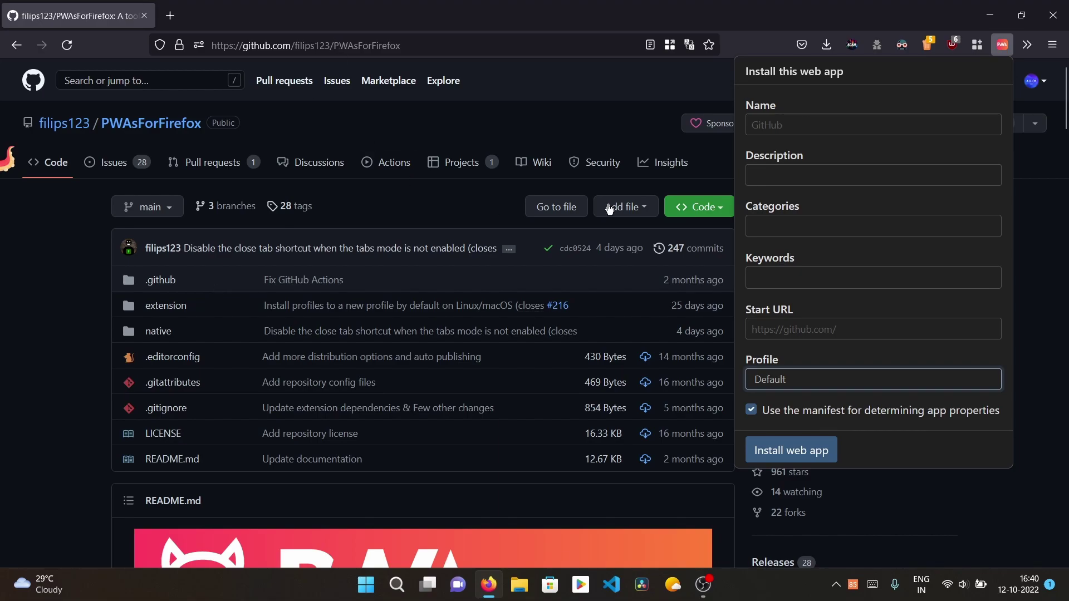
pyautogui.click(780, 184)
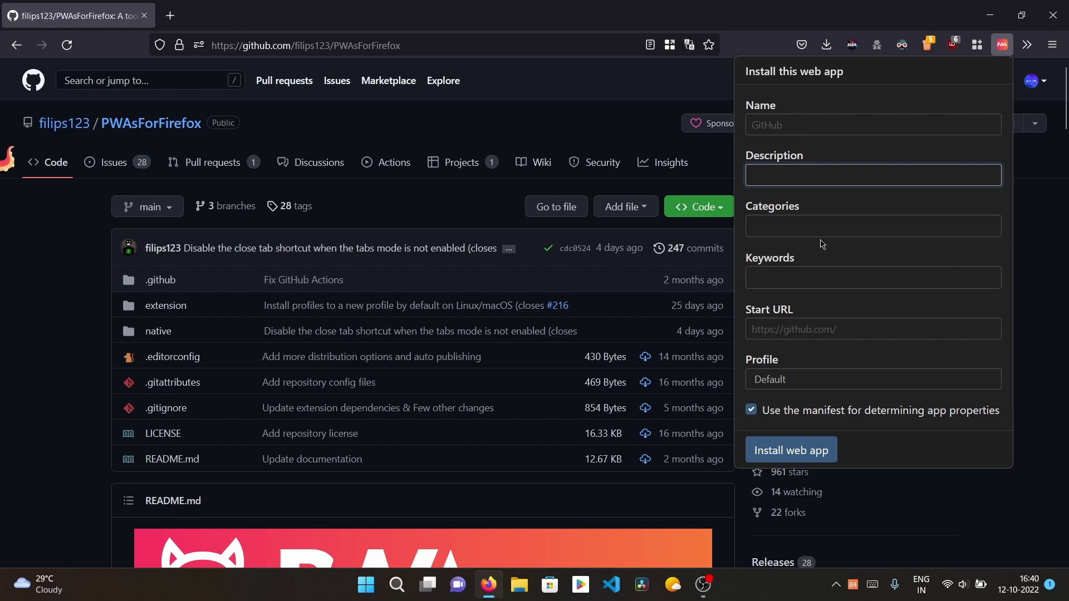
pyautogui.click(806, 451)
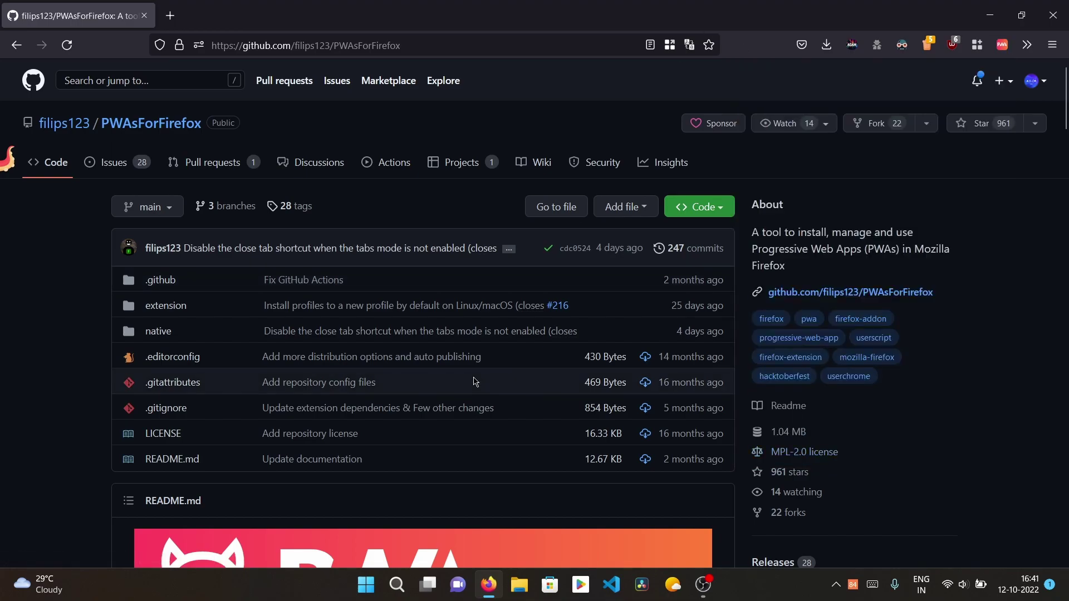
# Launch the newly installed GitHub app from the Start menu's Recommended list
pyautogui.click(366, 586)
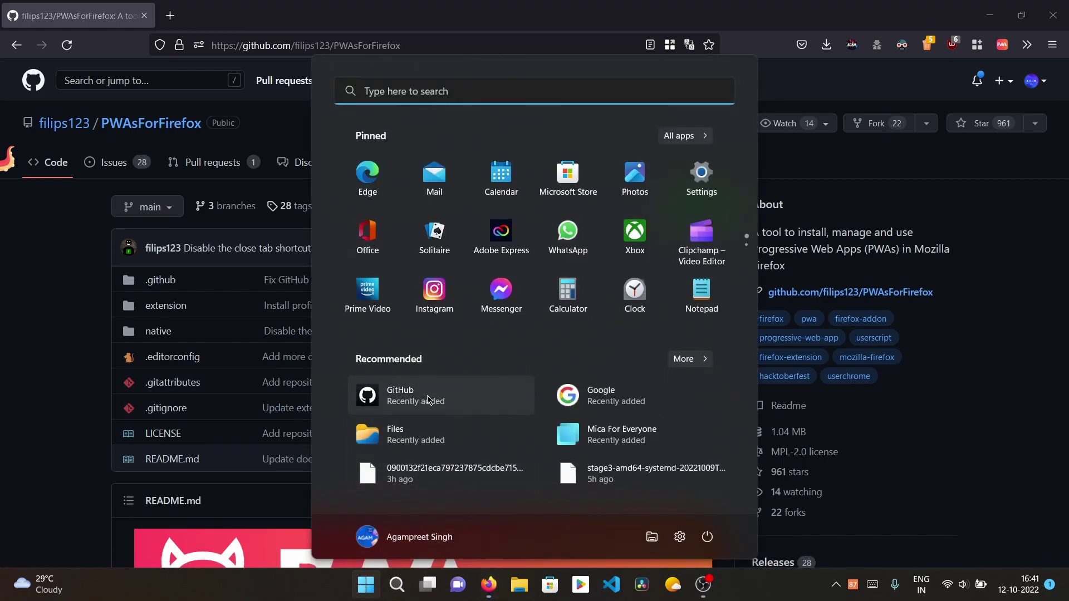
pyautogui.click(428, 400)
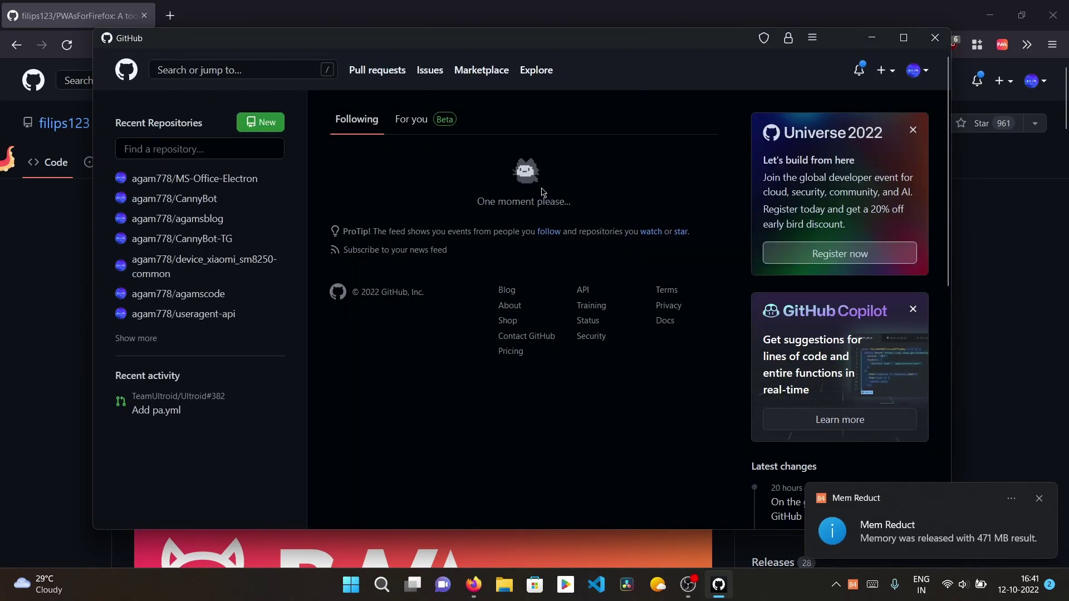
pyautogui.scroll(-1, 687, 168)
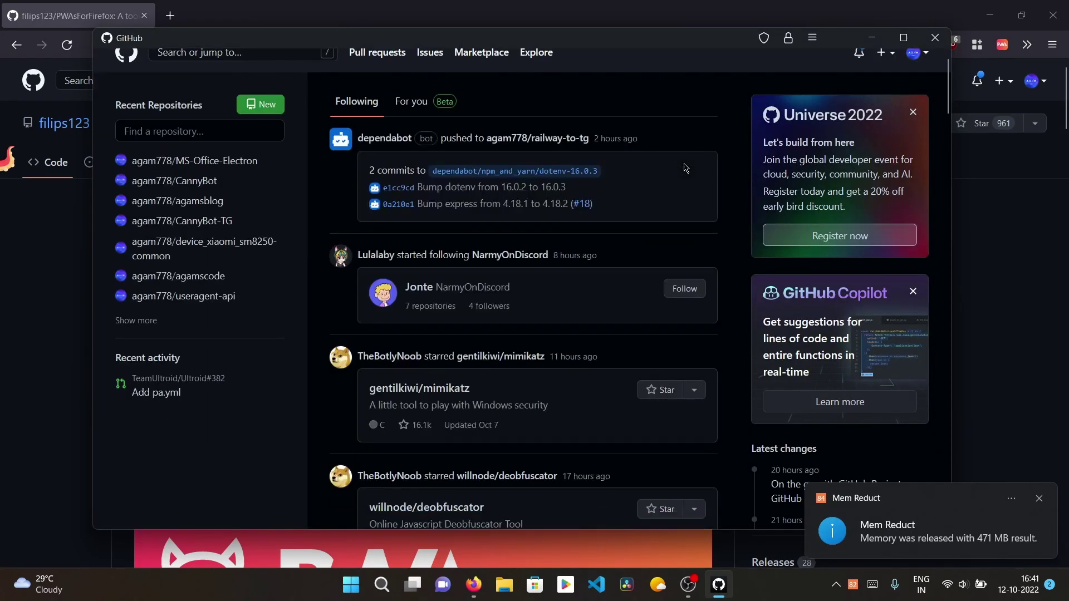
pyautogui.scroll(-7, 687, 168)
pyautogui.scroll(8, 686, 168)
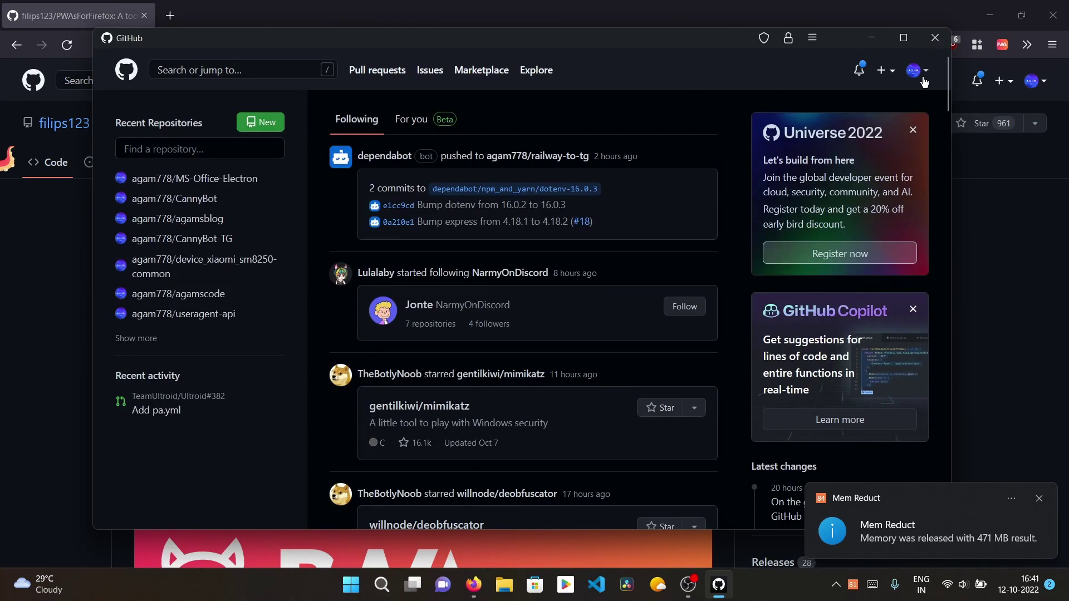
# Maximize and restore the GitHub app window, check its menu, close it, and reopen Start
pyautogui.moveTo(908, 39)
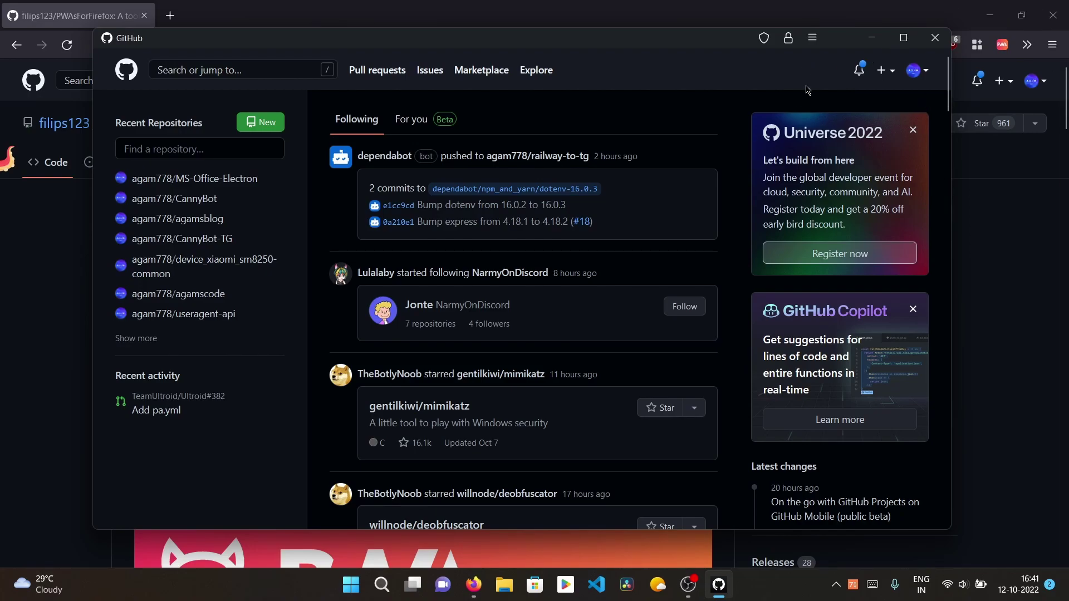
pyautogui.click(904, 37)
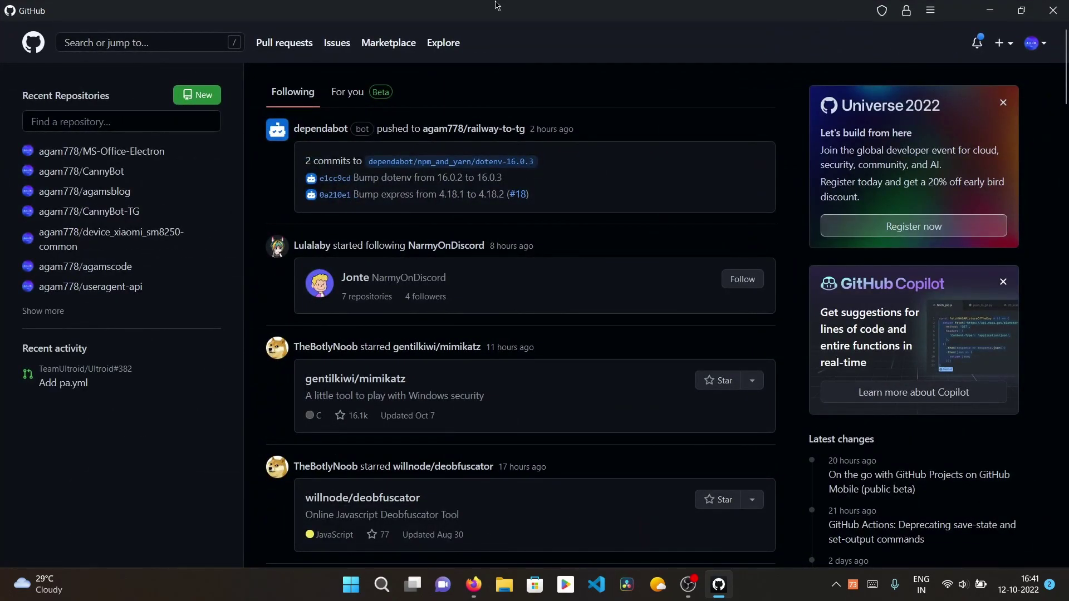
pyautogui.moveTo(498, 6); pyautogui.dragTo(470, 62)
pyautogui.click(791, 63)
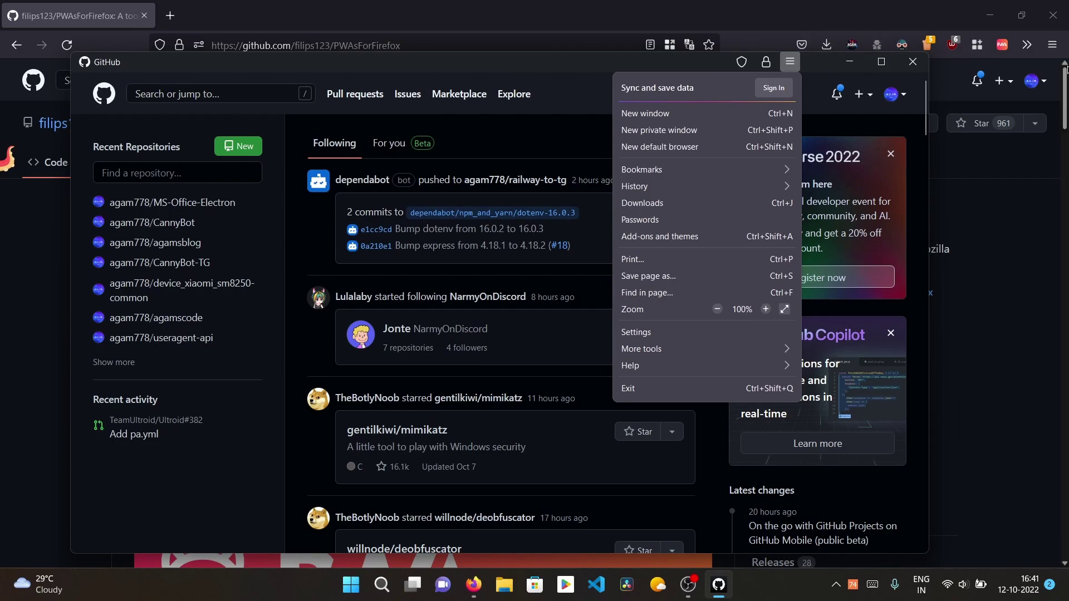
pyautogui.click(674, 64)
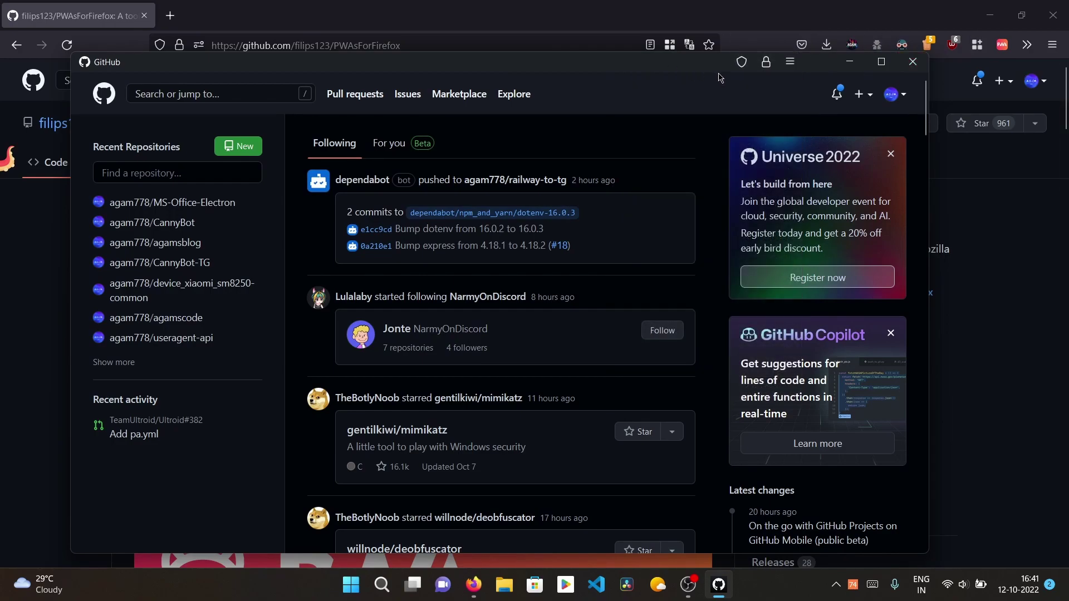
pyautogui.click(916, 63)
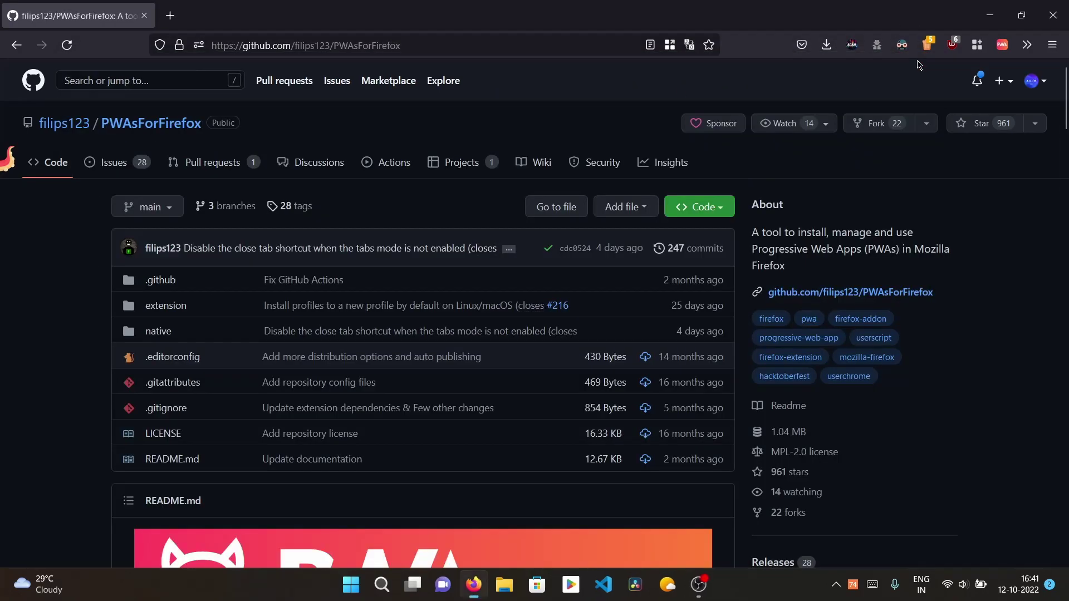
pyautogui.click(364, 585)
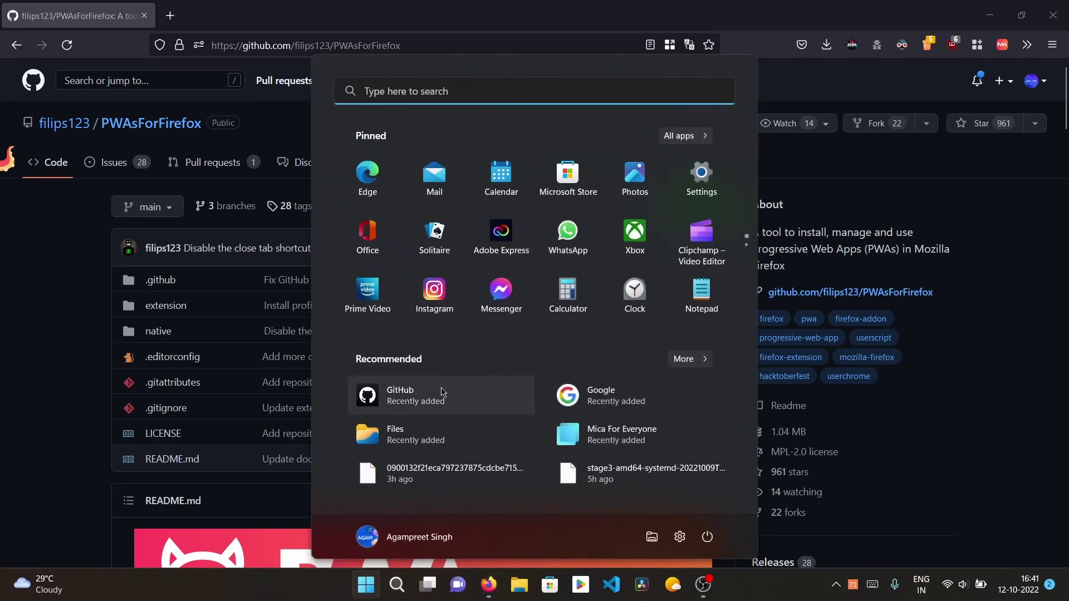
pyautogui.click(1001, 45)
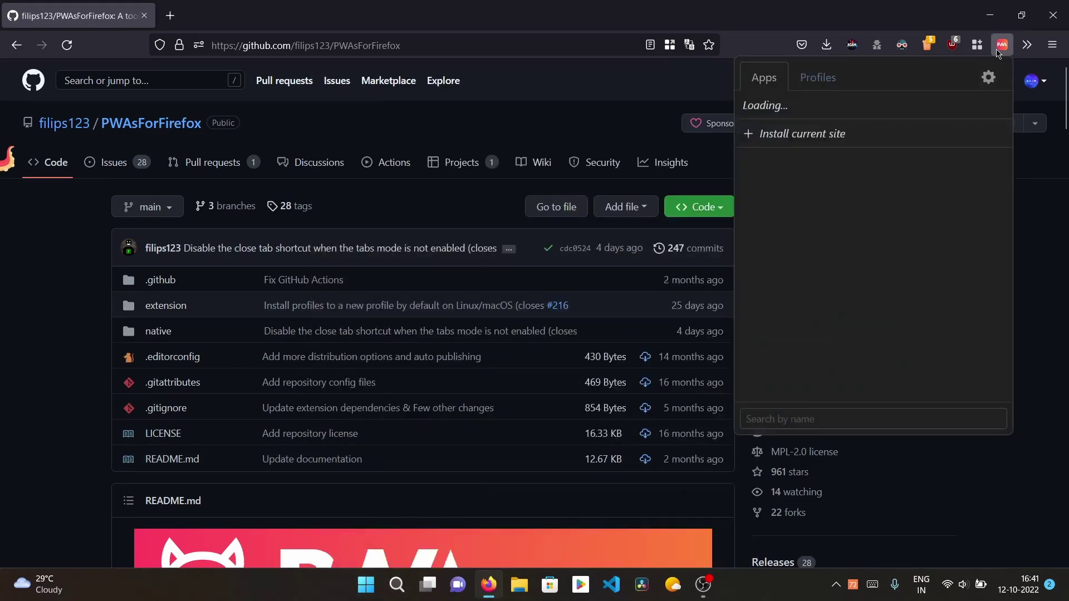
pyautogui.click(819, 139)
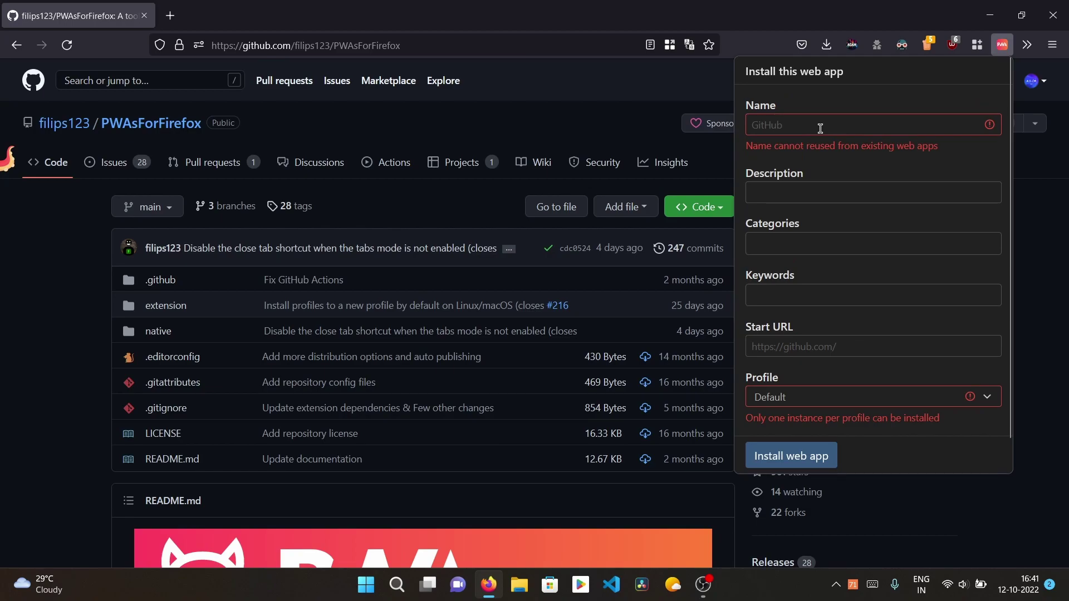
pyautogui.click(820, 129)
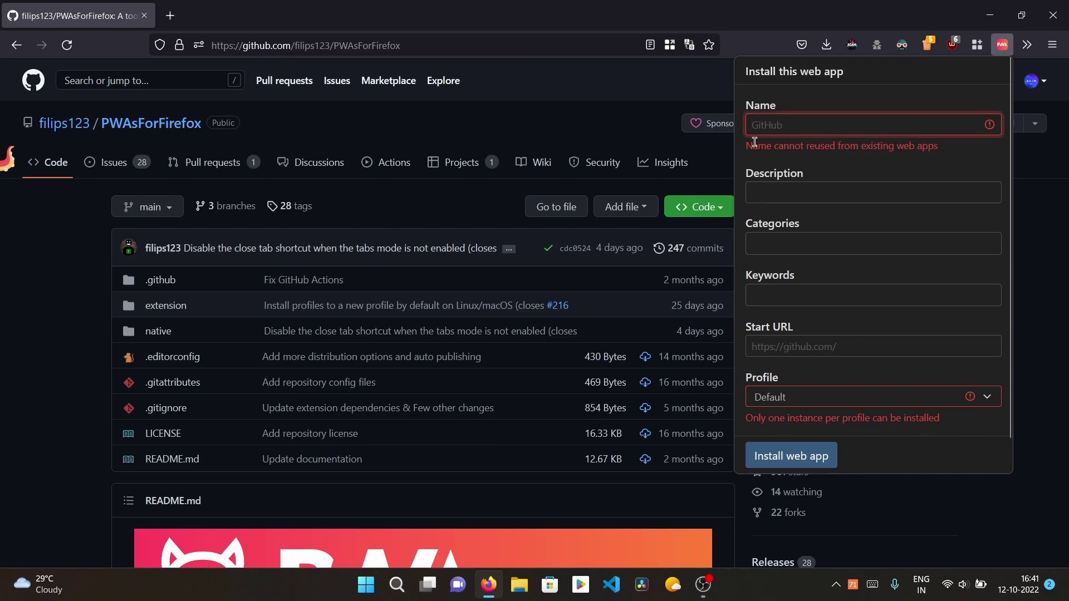
pyautogui.write('Google')
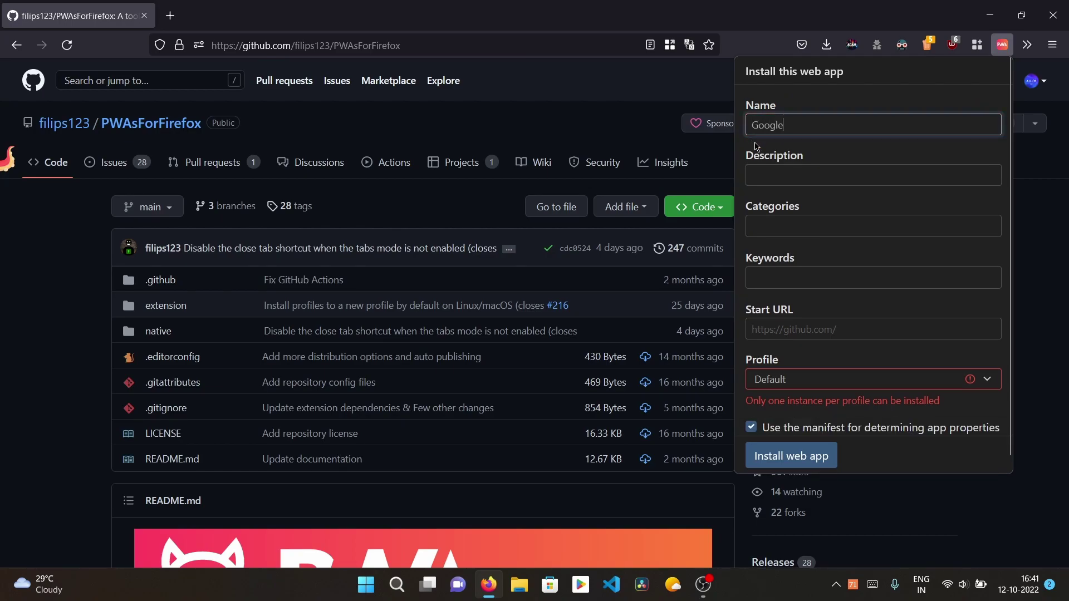
pyautogui.click(814, 317)
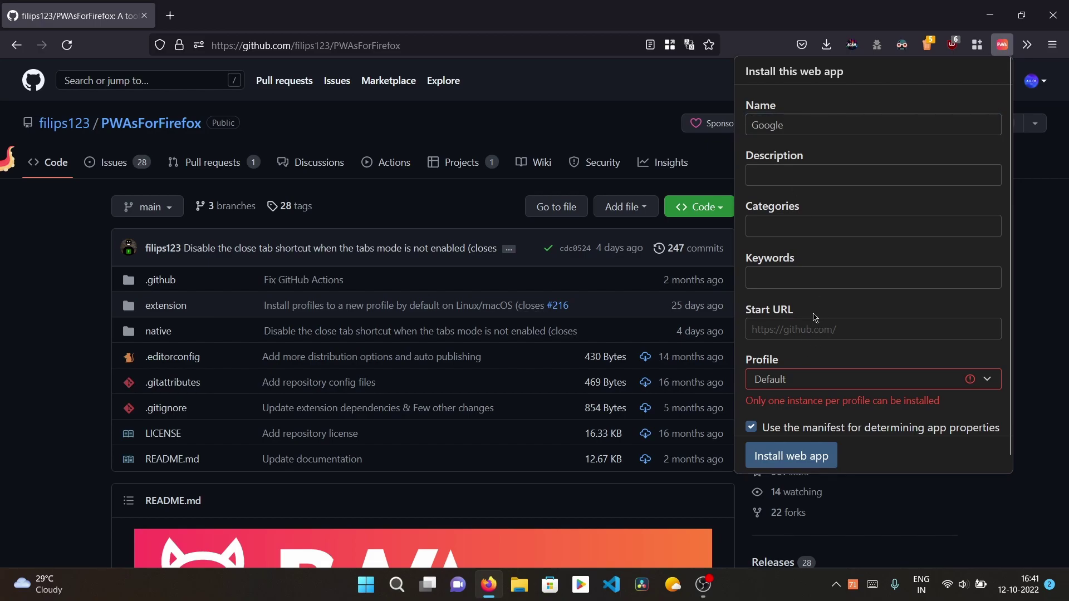
pyautogui.doubleClick(818, 128)
pyautogui.write('Du')
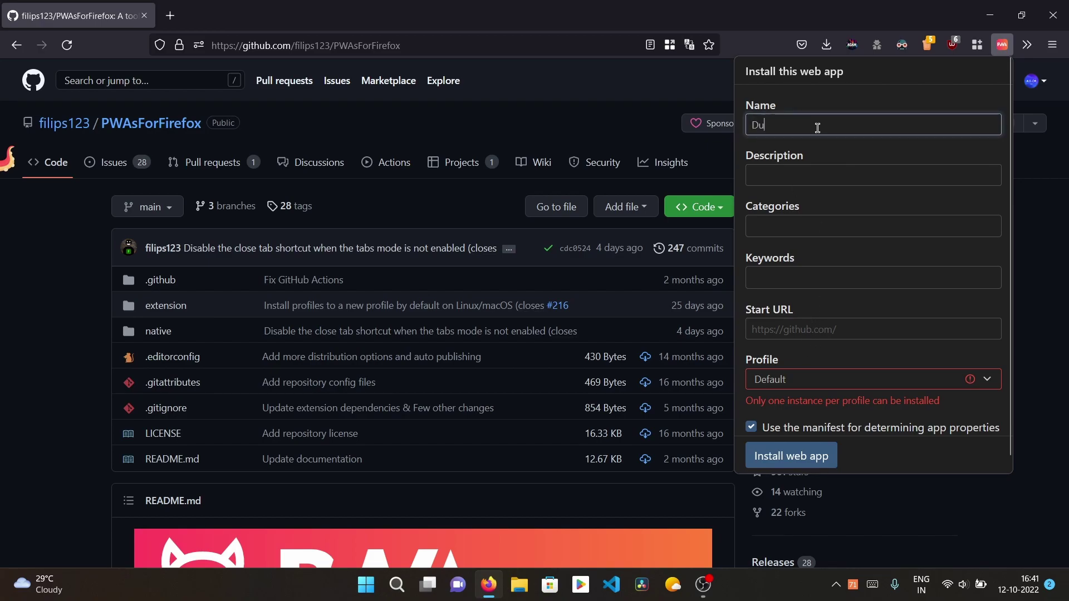
pyautogui.write('ckDuckGo')
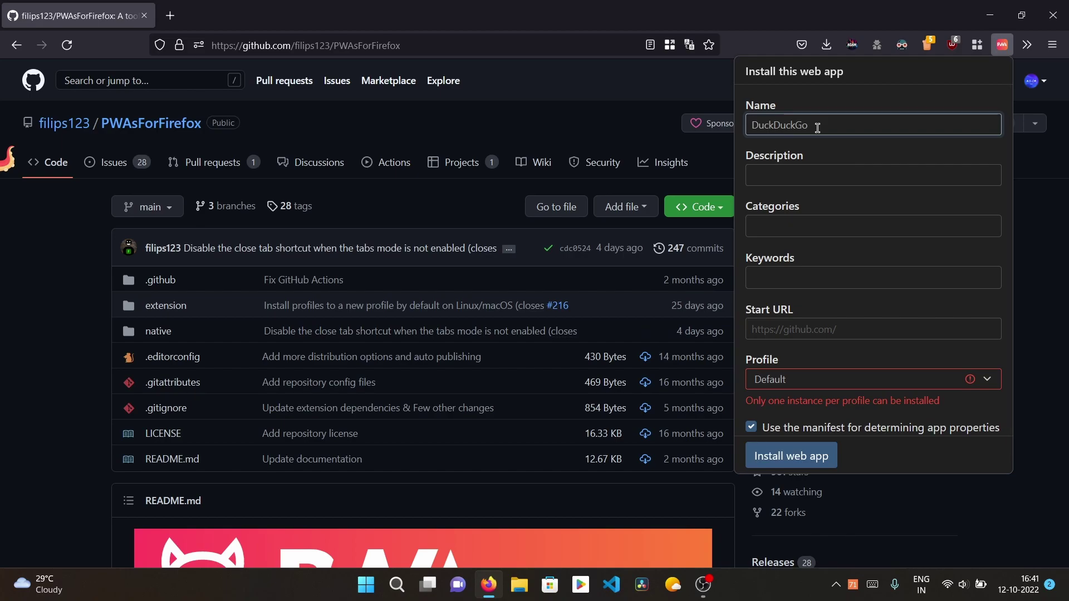
pyautogui.click(798, 329)
pyautogui.write('http')
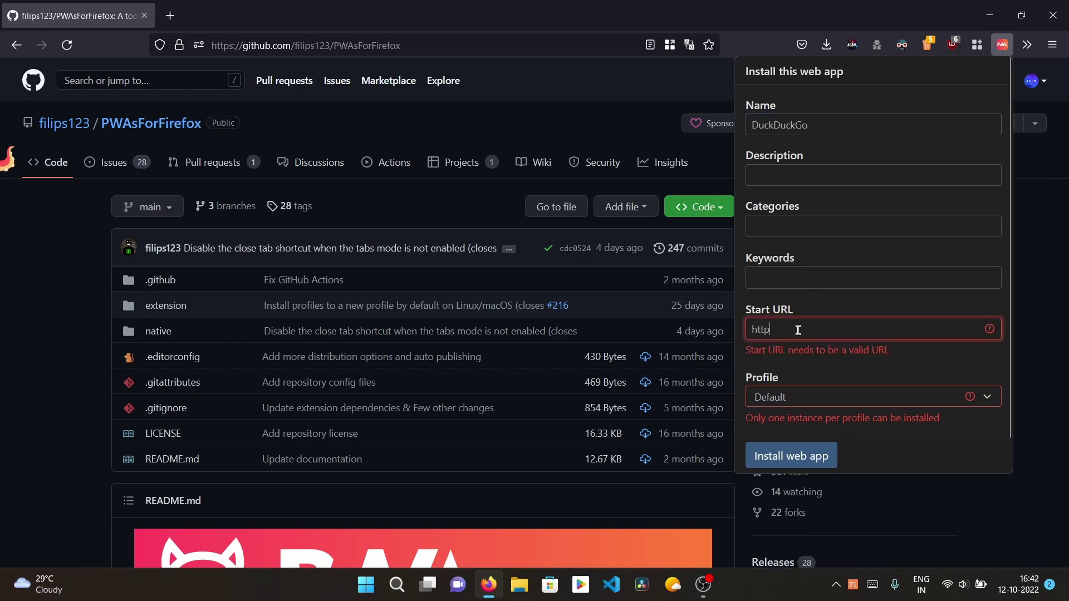
pyautogui.write('s://dcuckd')
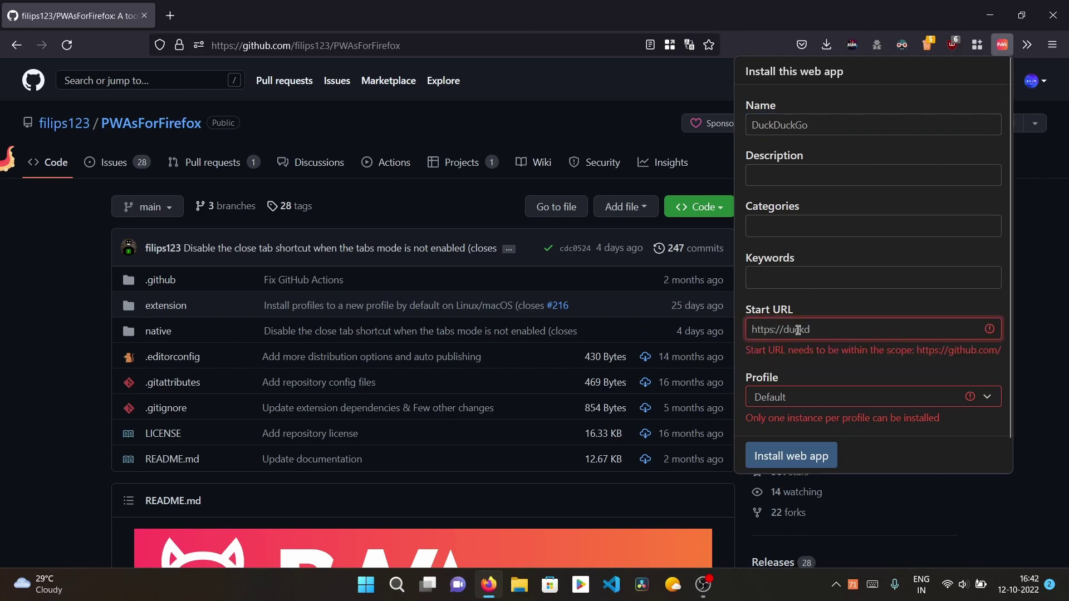
pyautogui.write('uckgo.com')
# Load duckduckgo.com in a new tab and close the GitHub repository tab
pyautogui.click(579, 6)
pyautogui.hotkey('ctrl', 't')
pyautogui.write('duckduckgo.com')
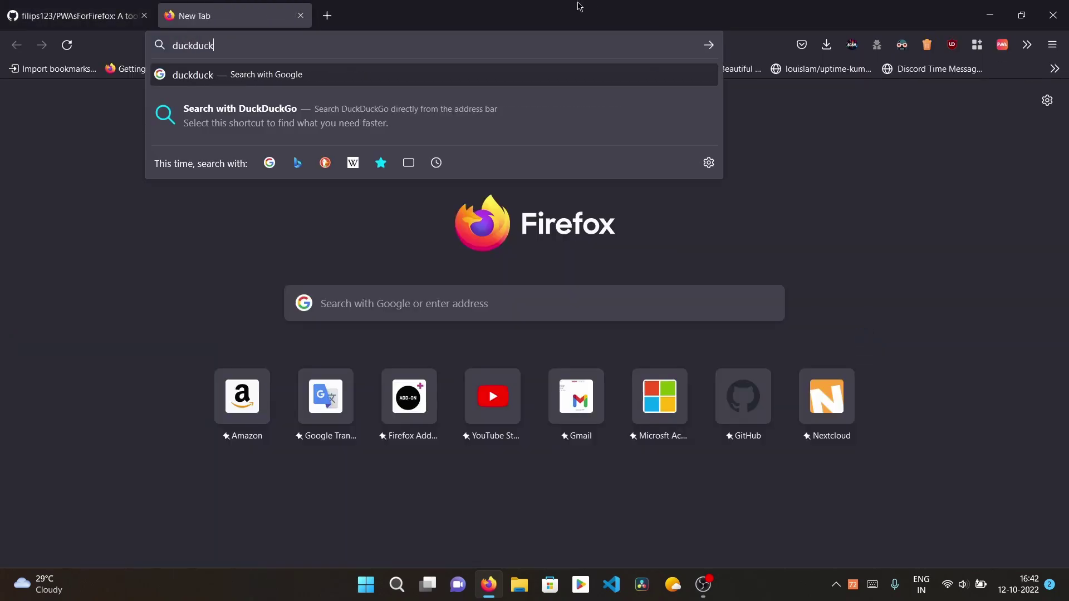
pyautogui.press('Return')
pyautogui.hotkey('ctrl', 'shift', 'Tab')
pyautogui.hotkey('ctrl', 'w')
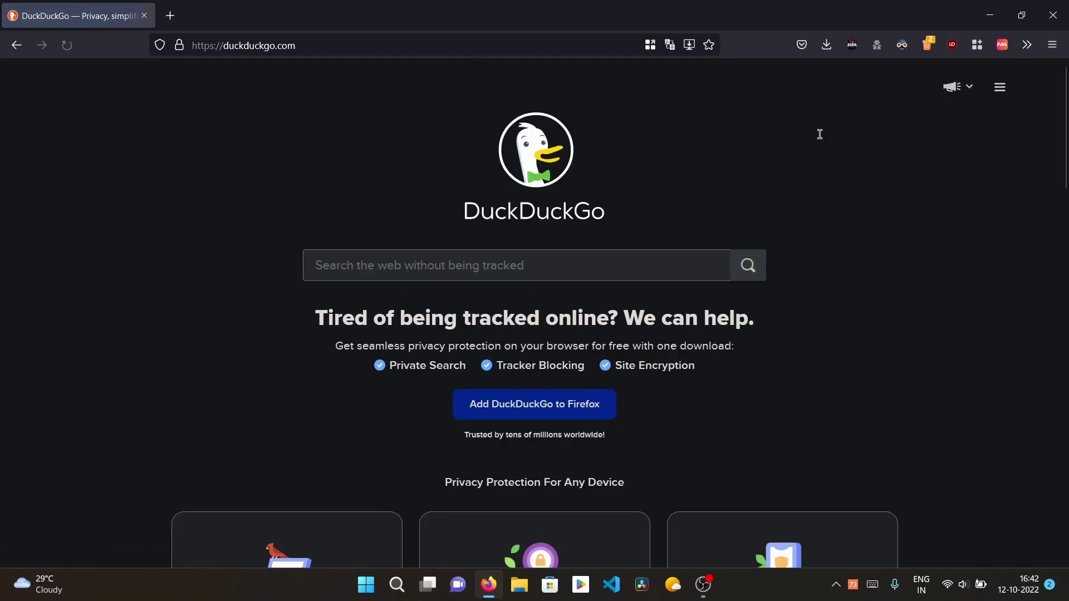
pyautogui.click(1002, 46)
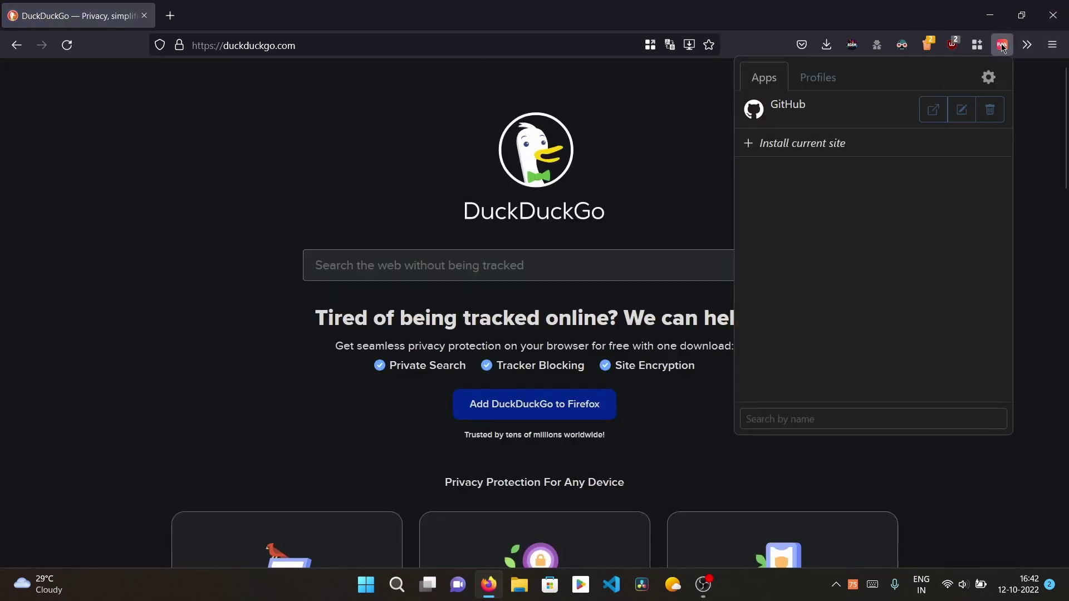
pyautogui.click(828, 143)
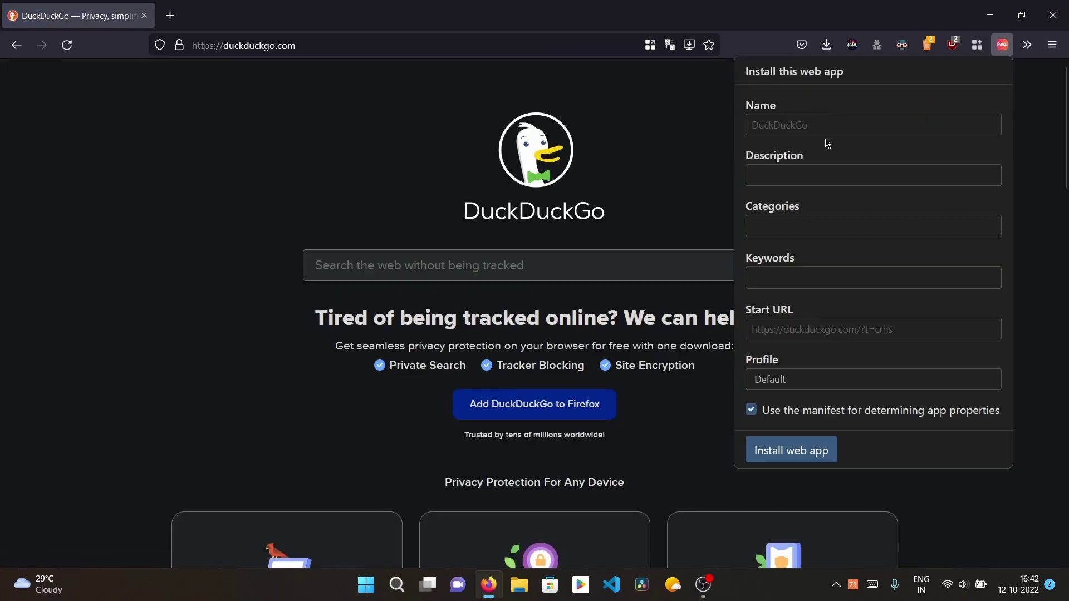
pyautogui.click(786, 322)
pyautogui.write('https://')
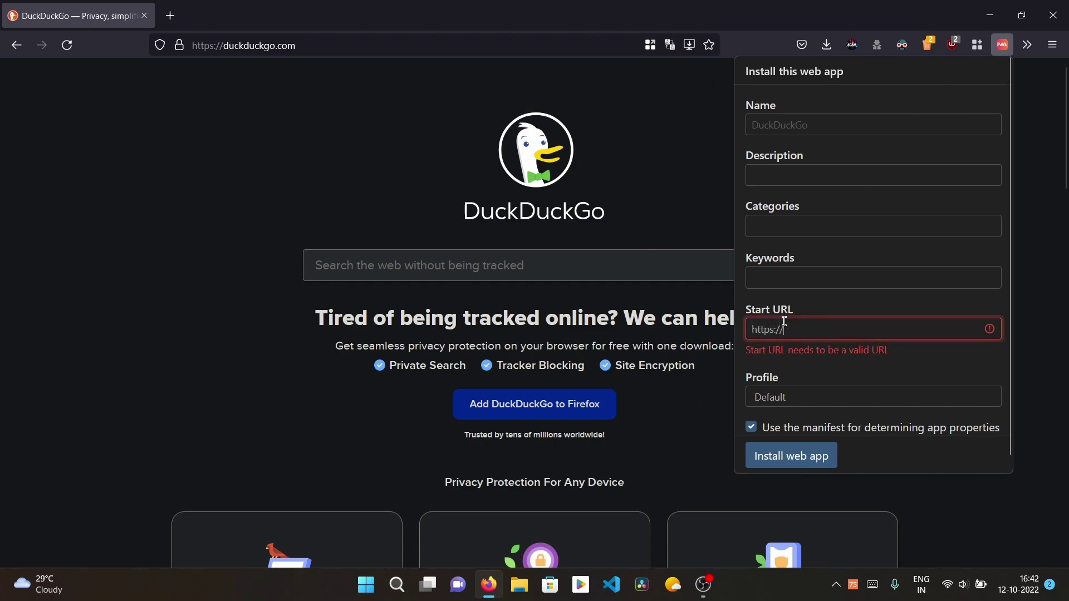
pyautogui.write('ddckduckgo.')
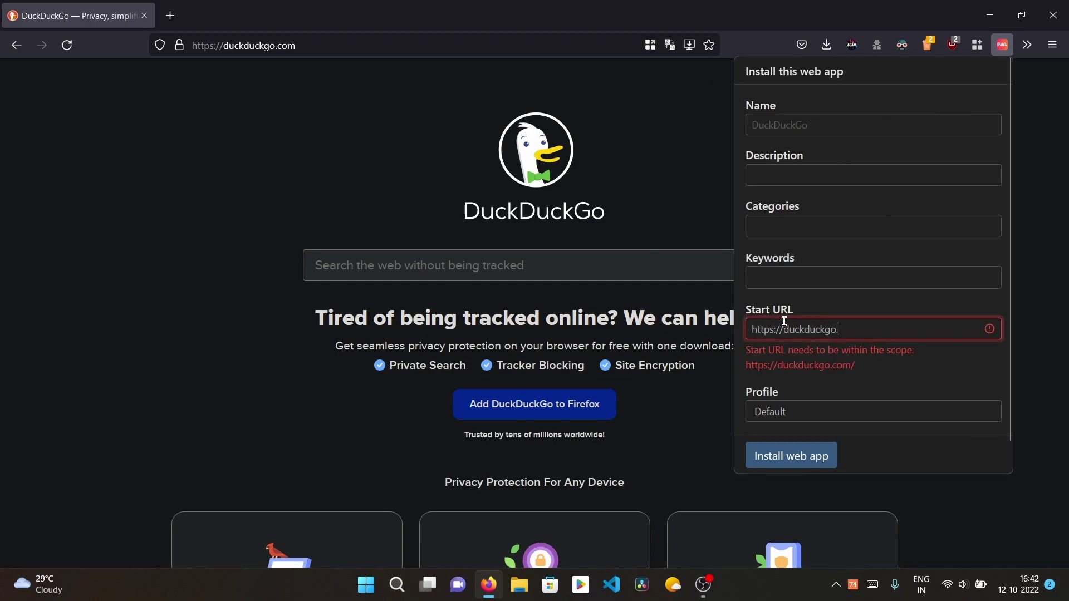
pyautogui.write('com')
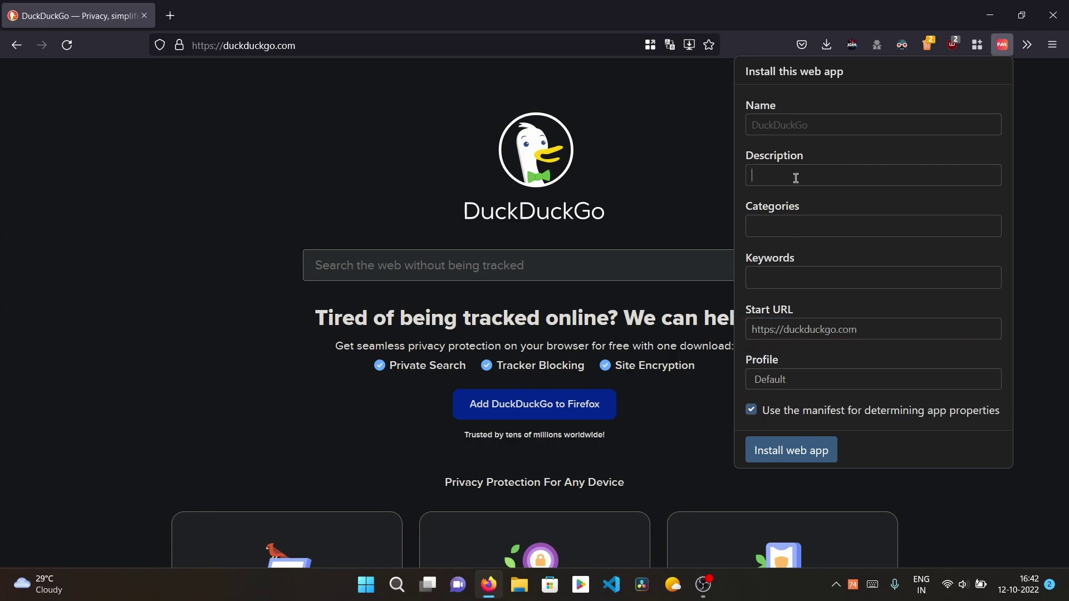
pyautogui.click(796, 176)
pyautogui.click(800, 210)
# Choose 'Automatically create a new profile' as the profile and install the DuckDuckGo web app
pyautogui.click(824, 388)
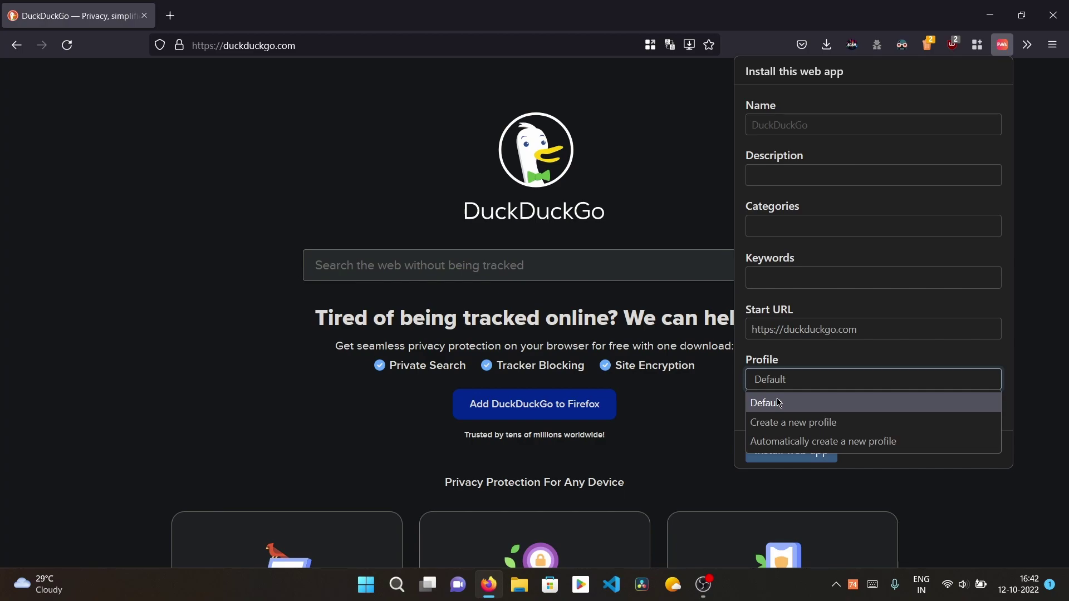
pyautogui.click(802, 386)
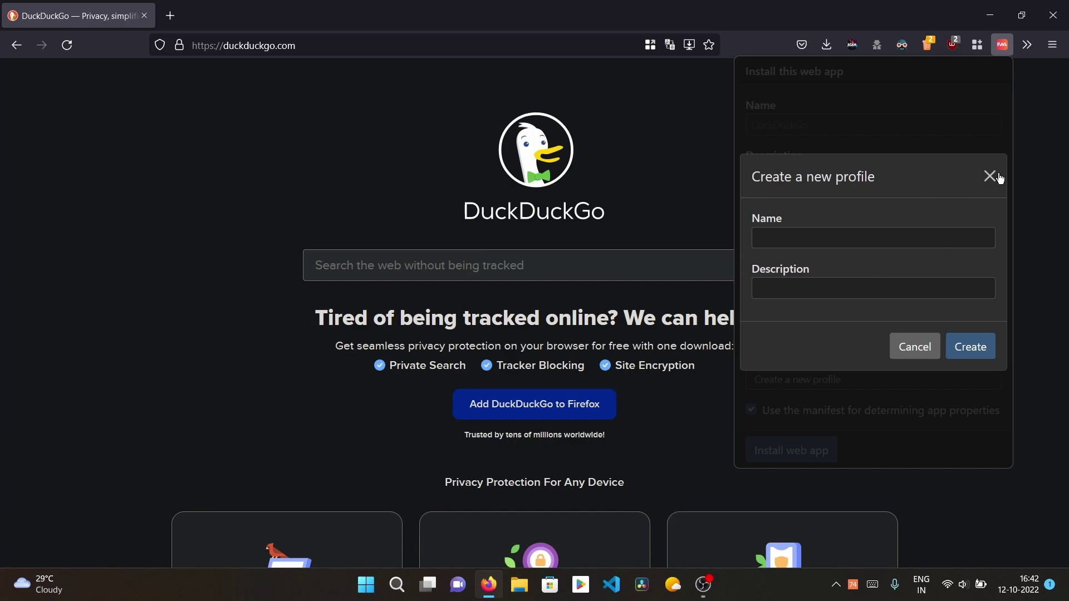
pyautogui.click(1000, 178)
pyautogui.click(819, 385)
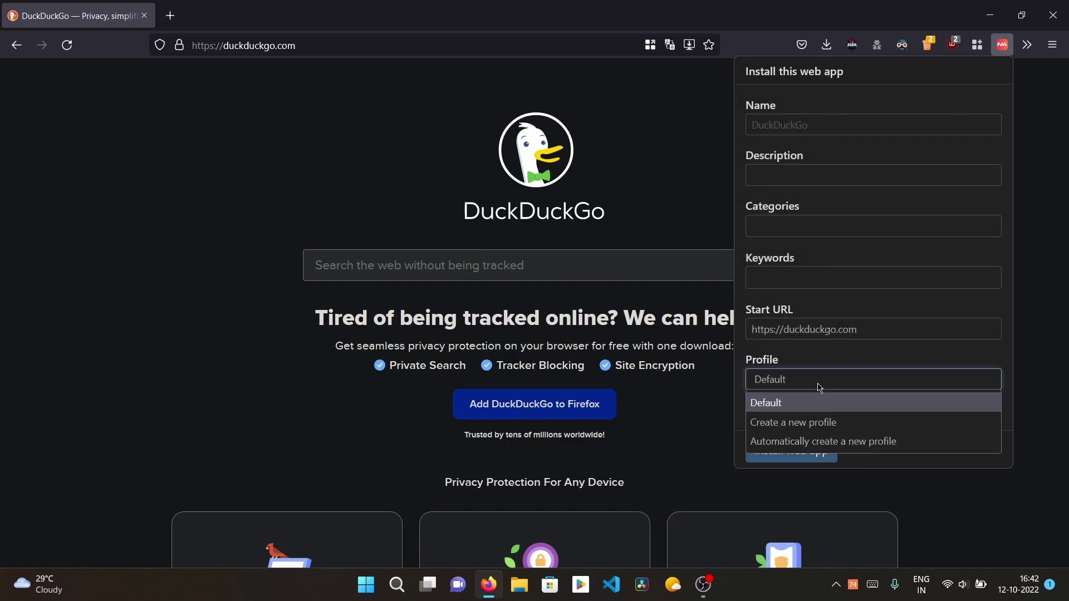
pyautogui.click(800, 442)
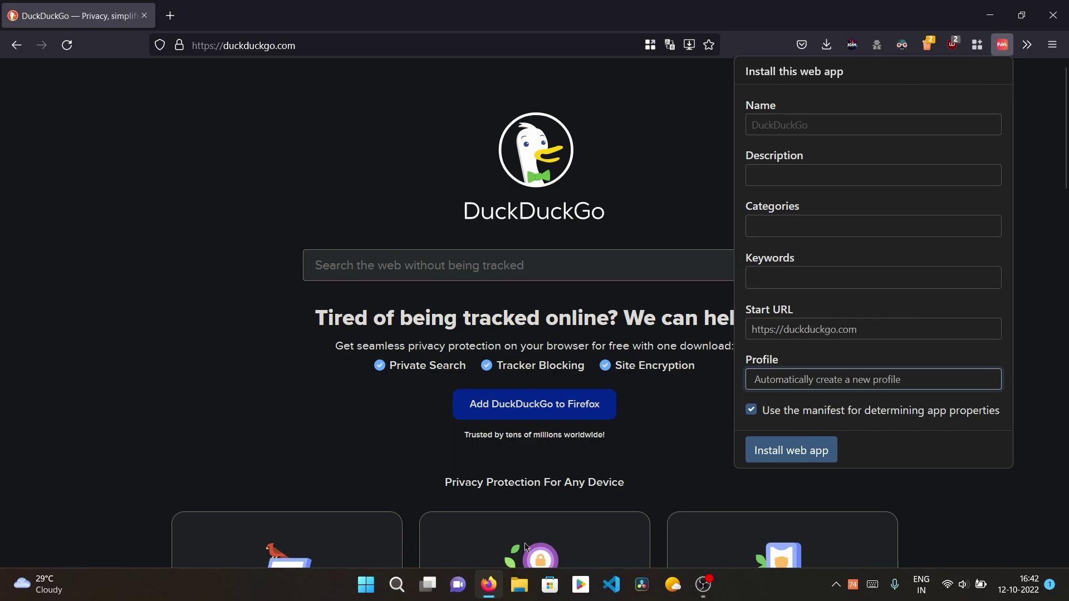
pyautogui.click(776, 458)
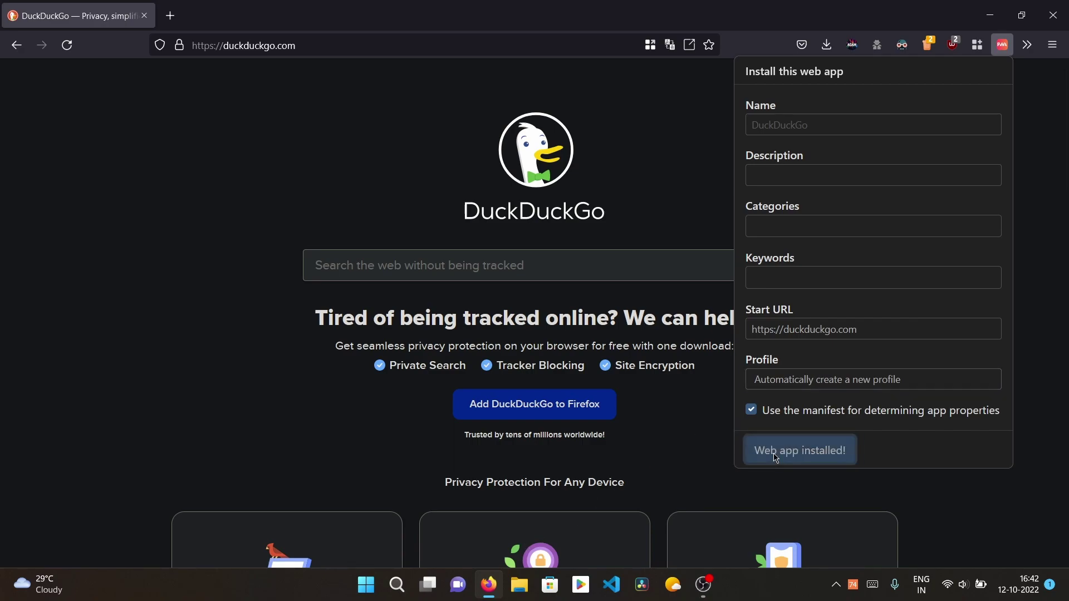
# Launch the DuckDuckGo app from the Start menu and close Firefox
pyautogui.click(365, 585)
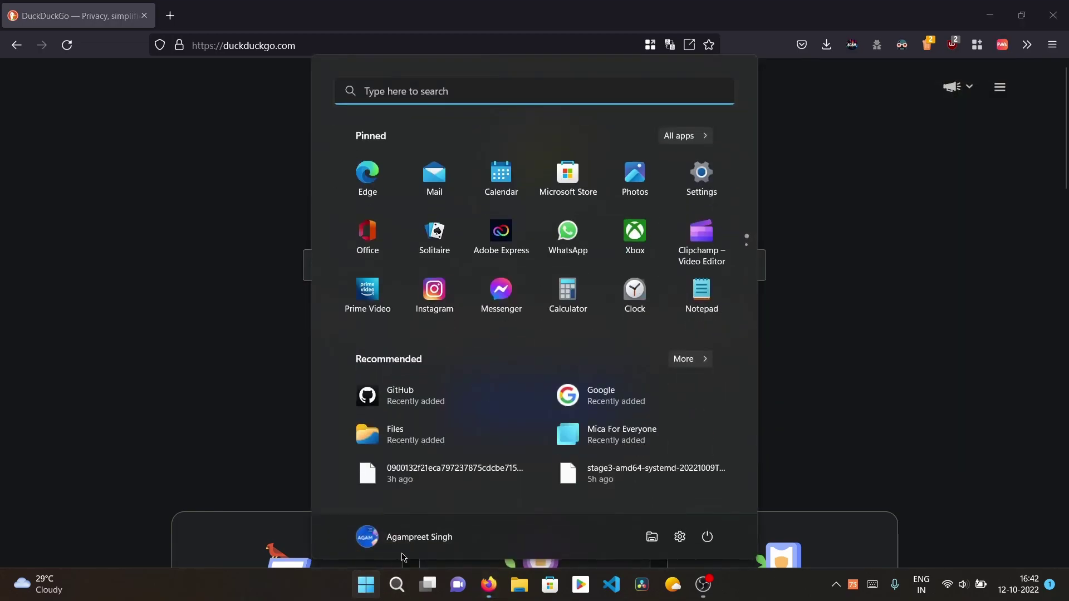
pyautogui.click(455, 405)
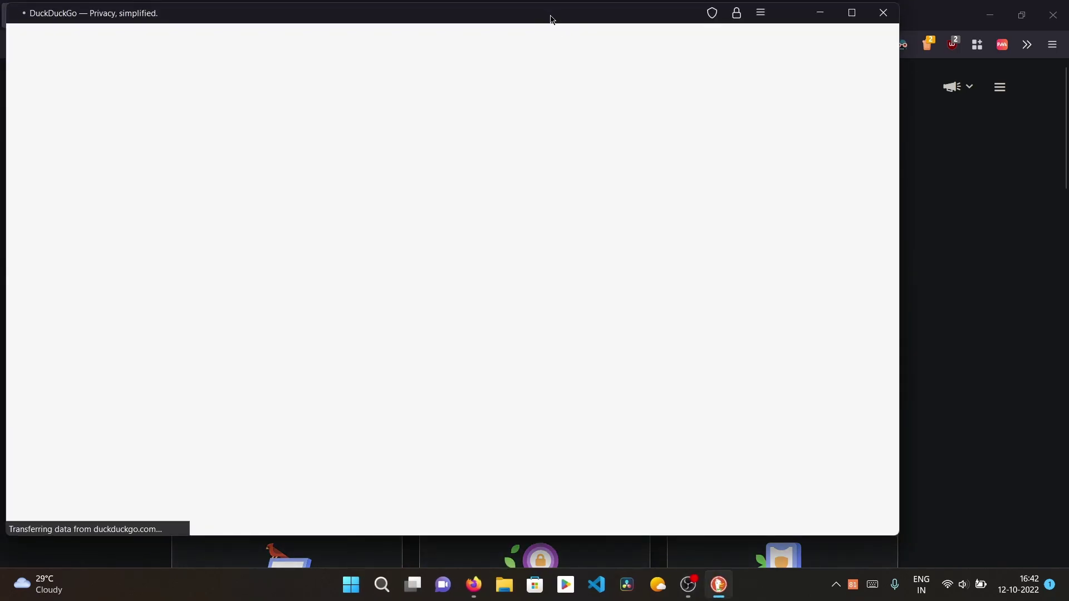
pyautogui.moveTo(552, 20); pyautogui.dragTo(590, 43)
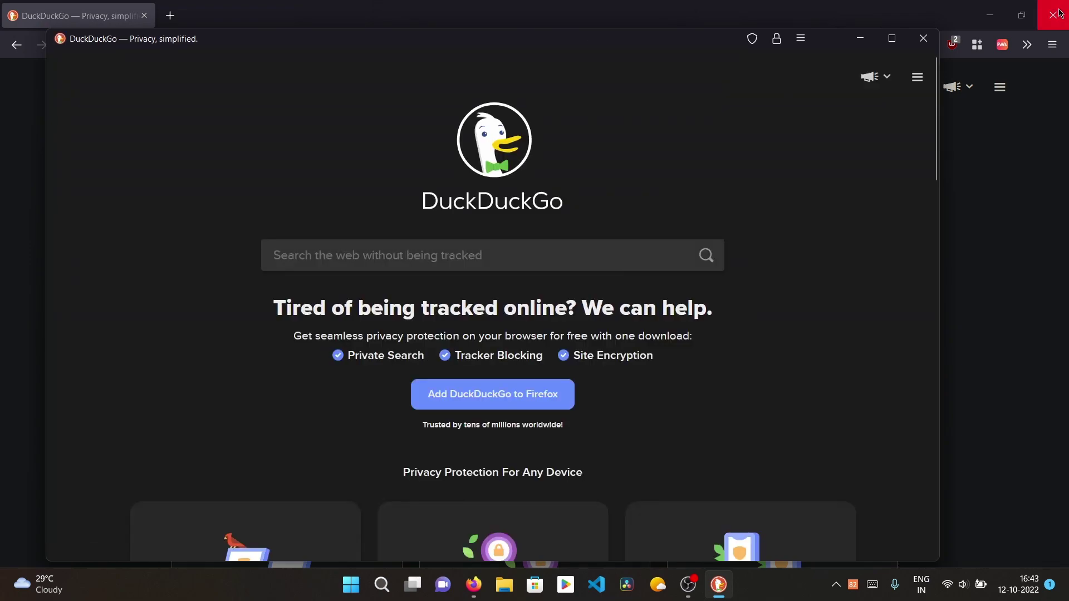
pyautogui.click(1060, 12)
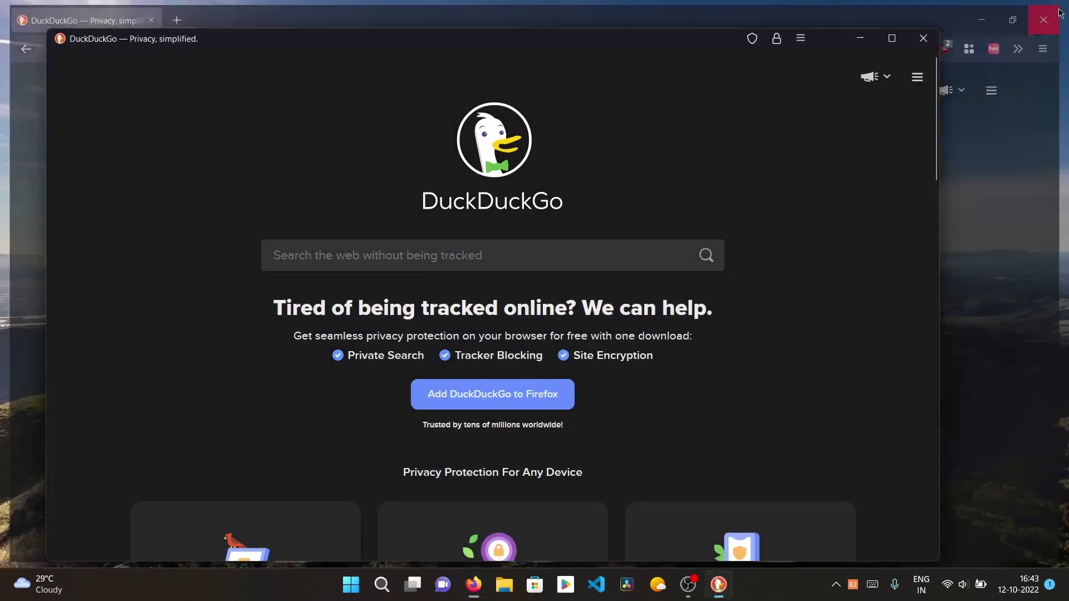
pyautogui.moveTo(681, 44); pyautogui.dragTo(724, 2)
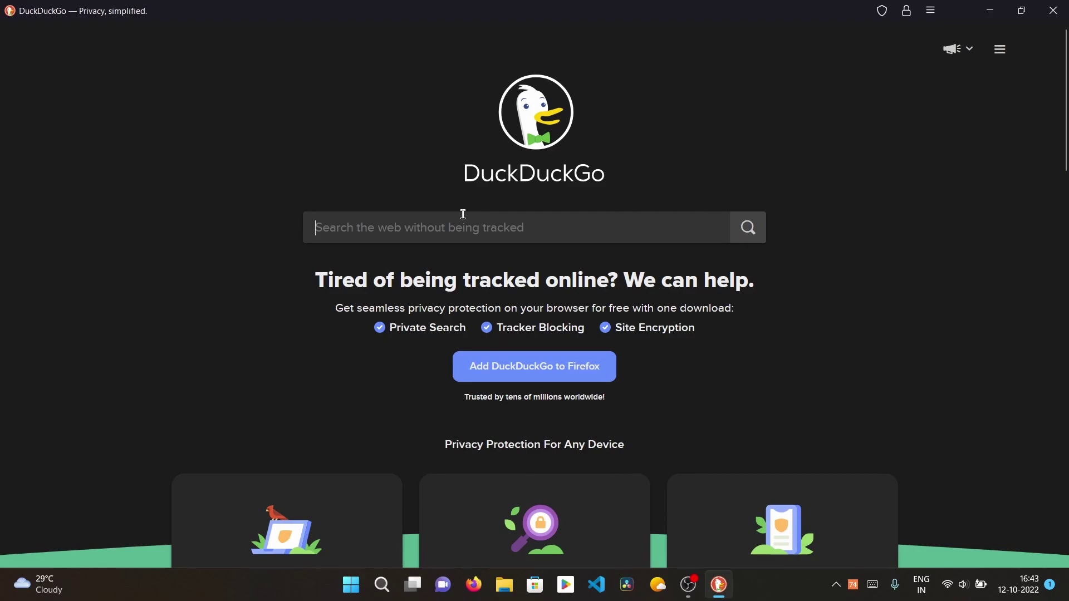
# Search 'github' in the app, opening the github.com result twice and returning each time
pyautogui.write('github')
pyautogui.press('Return')
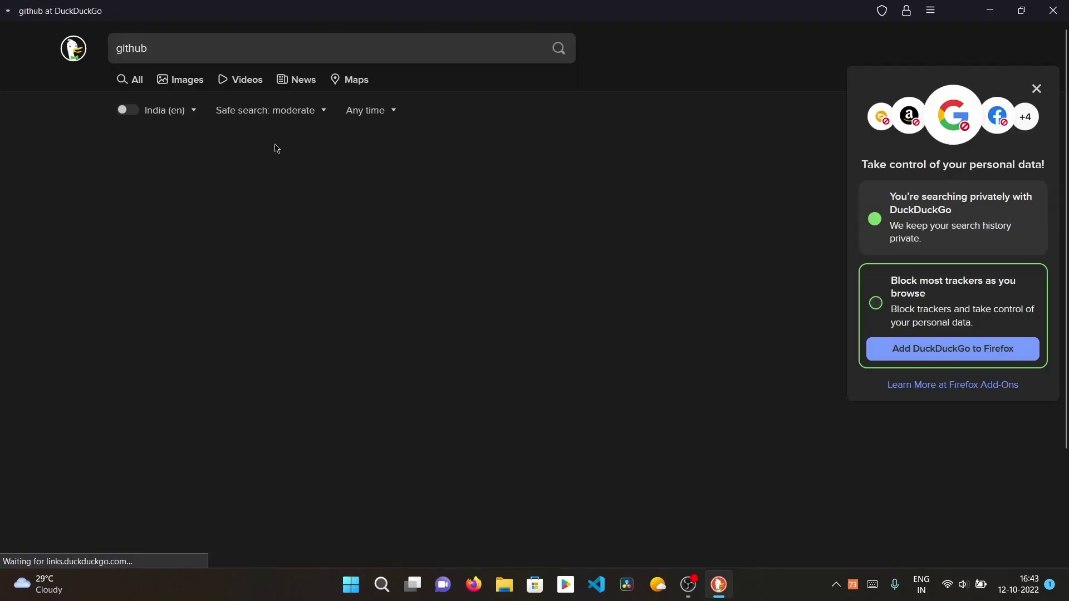
pyautogui.click(159, 166)
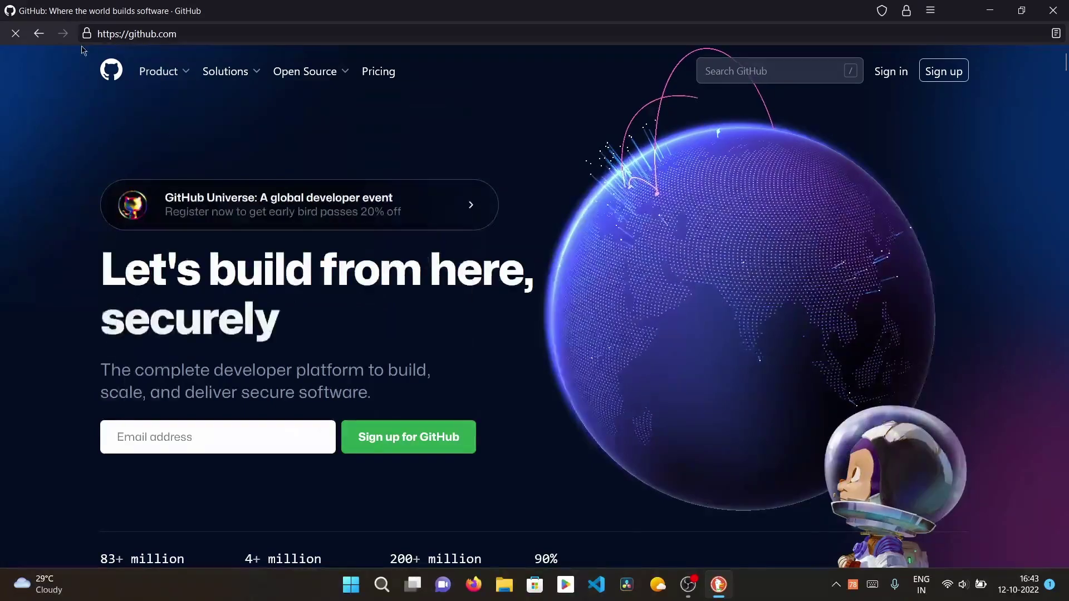
pyautogui.click(38, 35)
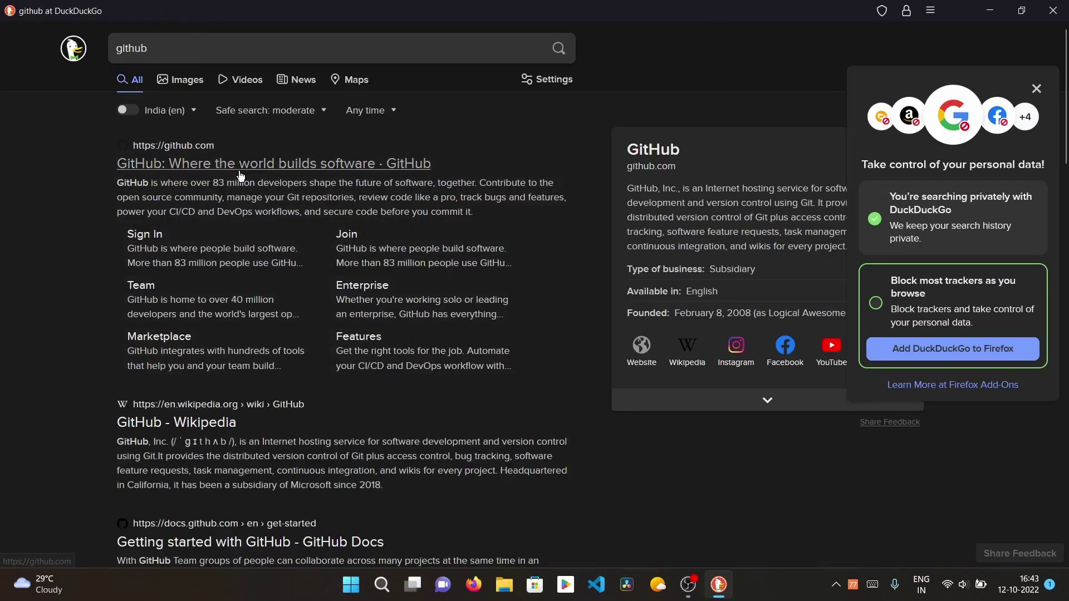
pyautogui.click(240, 165)
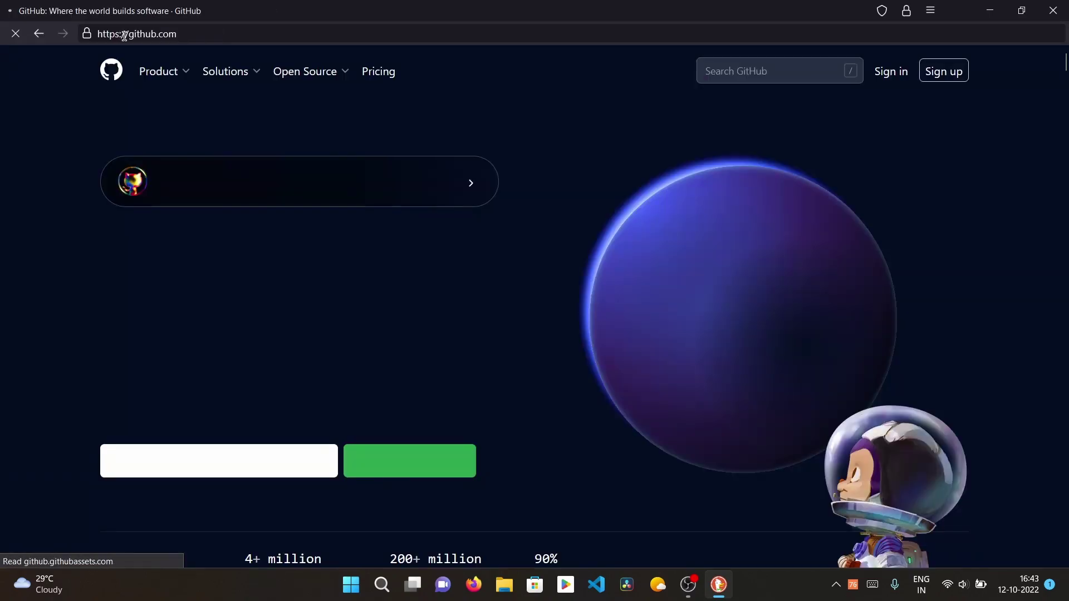
pyautogui.click(39, 35)
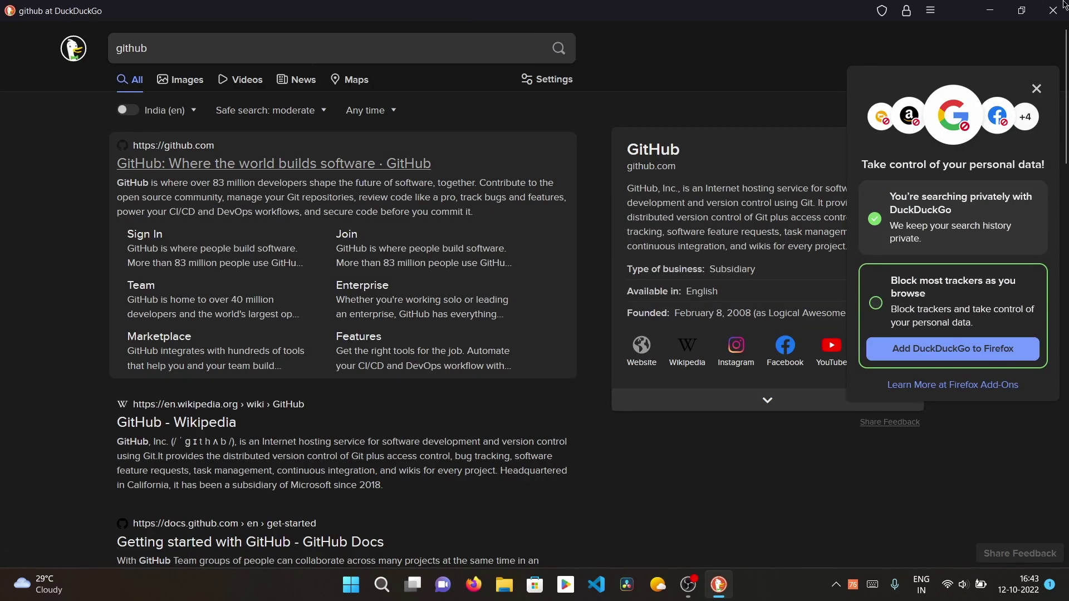
# Close the DuckDuckGo app, check its Start menu options, and reopen Firefox
pyautogui.click(1053, 10)
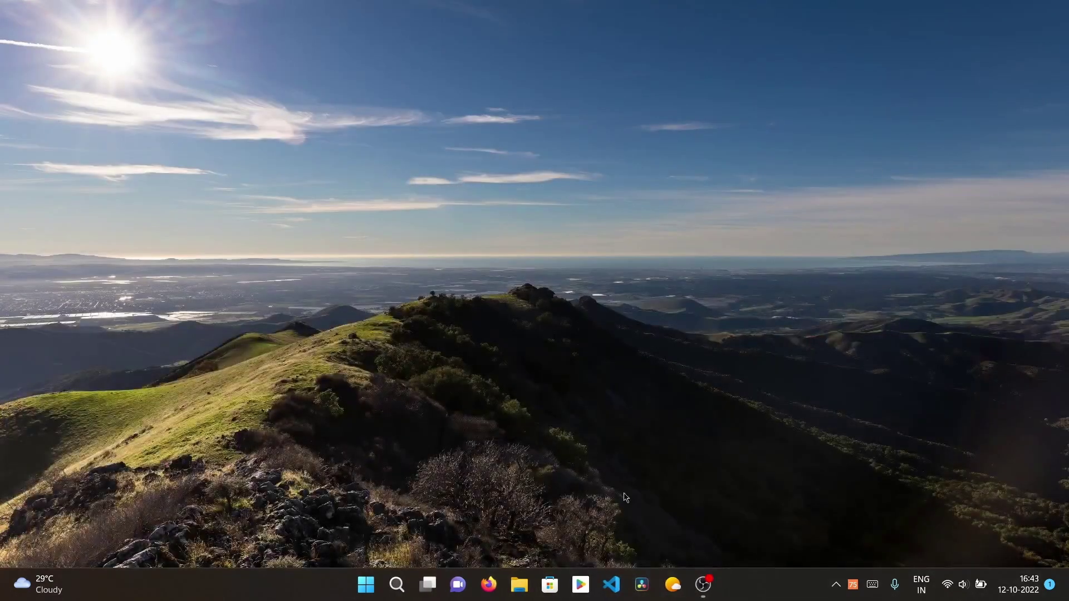
pyautogui.click(366, 585)
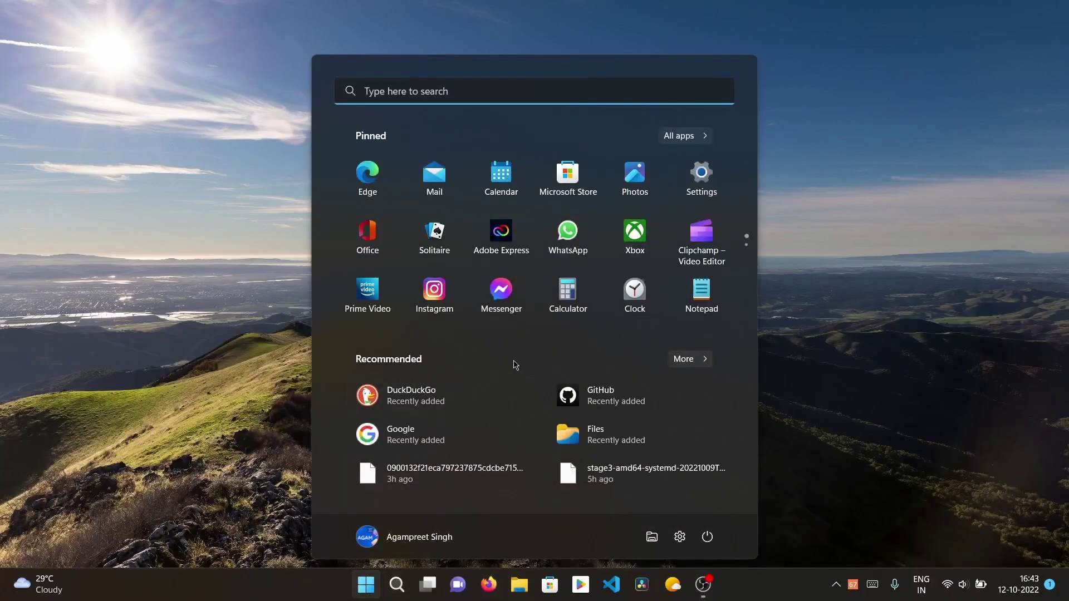
pyautogui.rightClick(425, 391)
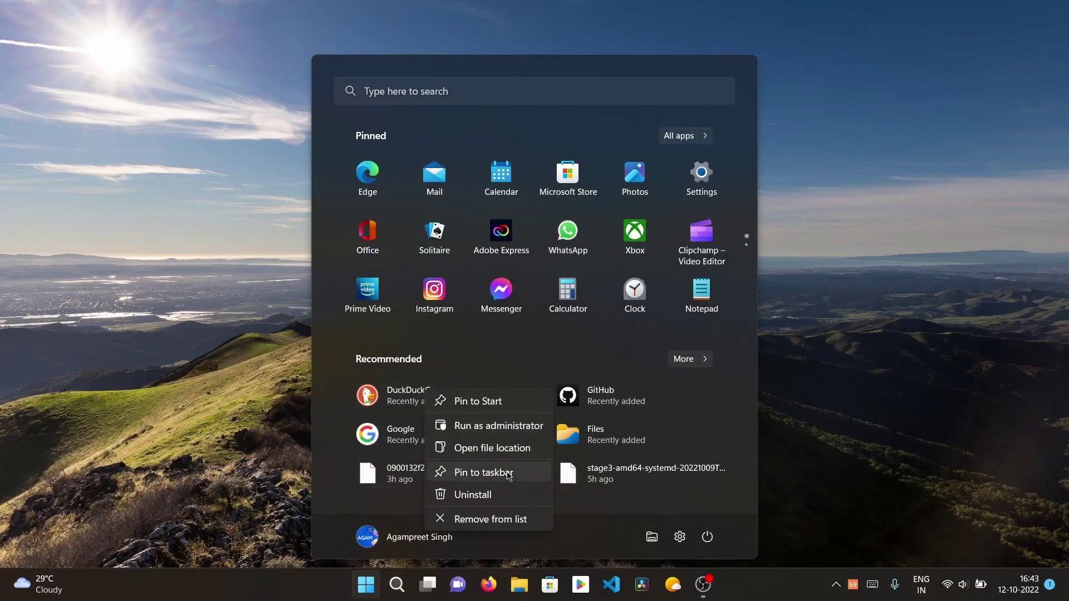
pyautogui.click(486, 585)
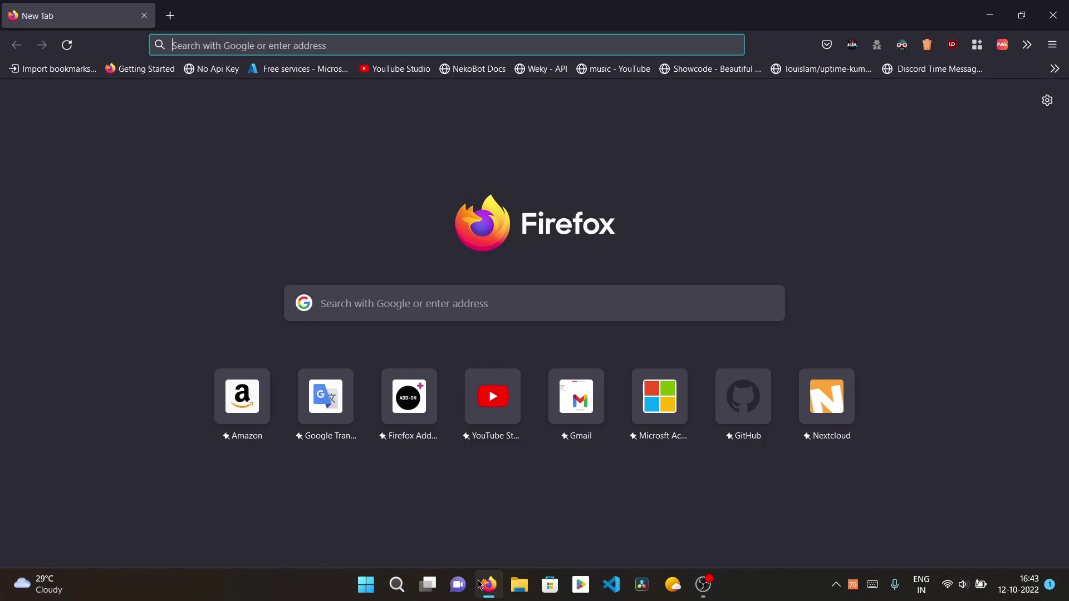
# View the GitHub web app's edit form in the PWA panel and close it unchanged
pyautogui.click(980, 49)
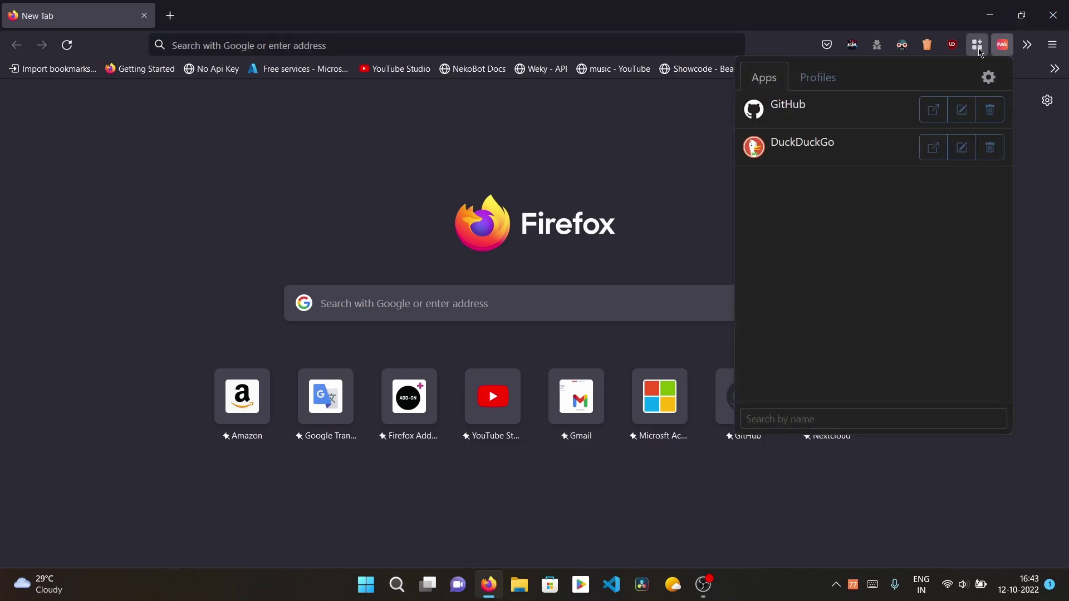
pyautogui.click(962, 110)
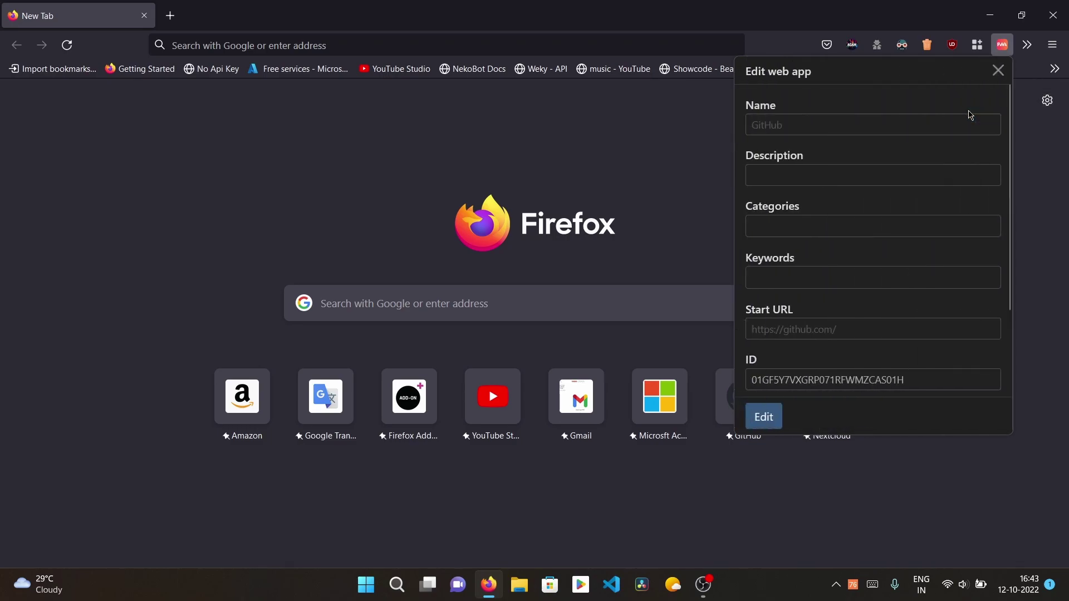
pyautogui.scroll(-3, 769, 242)
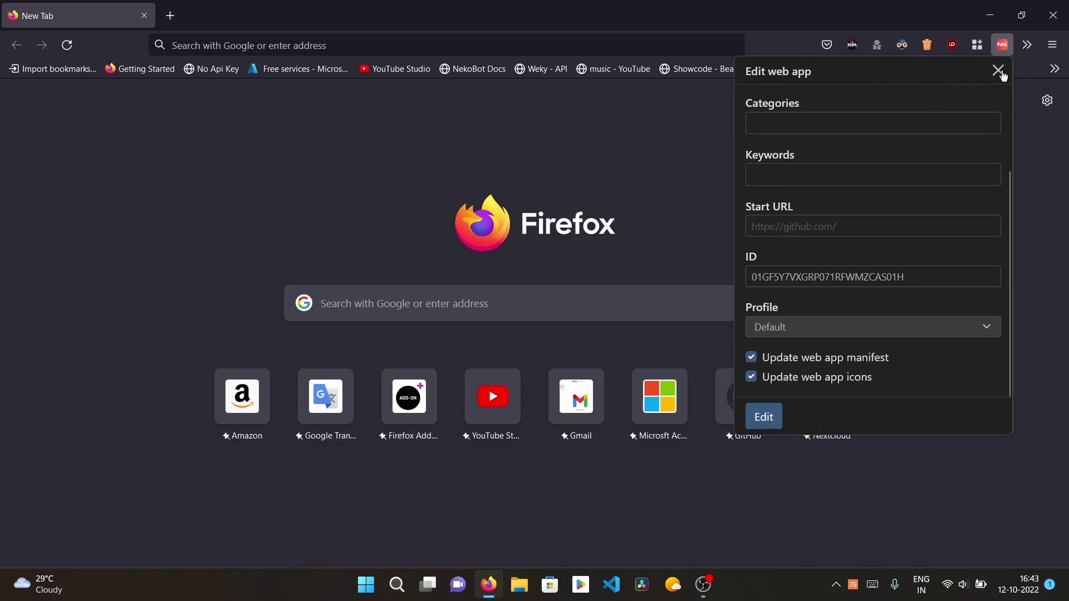
pyautogui.click(999, 71)
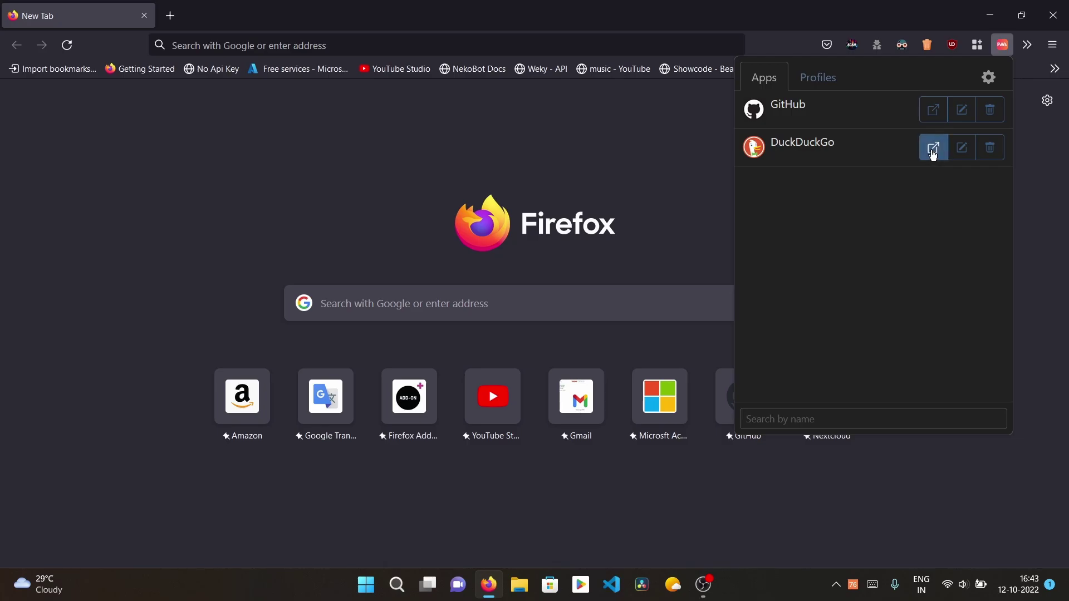
# Briefly launch and close the DuckDuckGo web app, then reopen the installed apps list
pyautogui.click(934, 149)
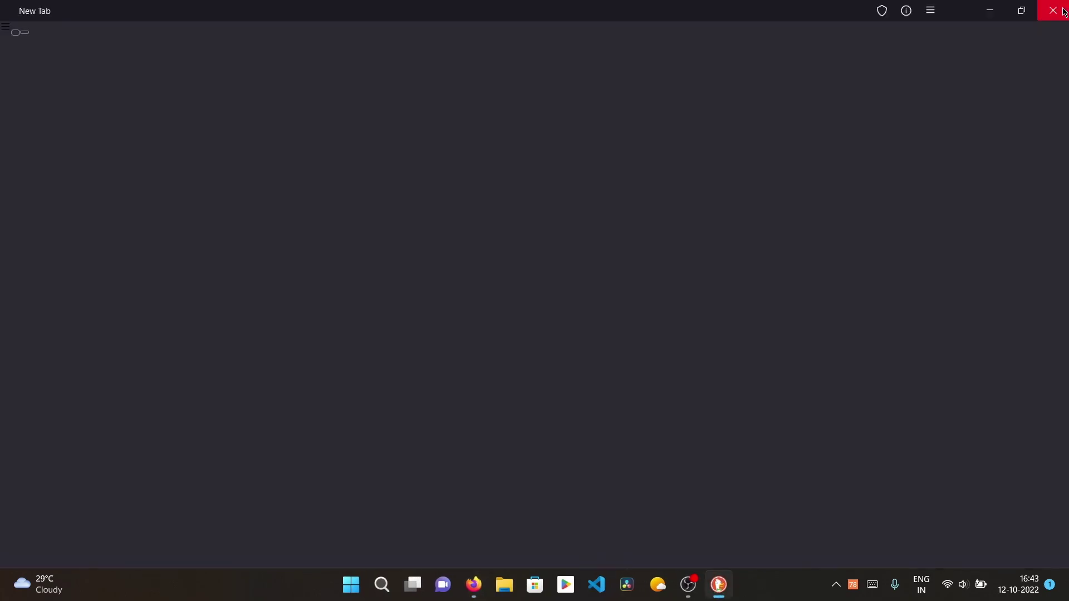
pyautogui.click(1054, 11)
pyautogui.click(1003, 44)
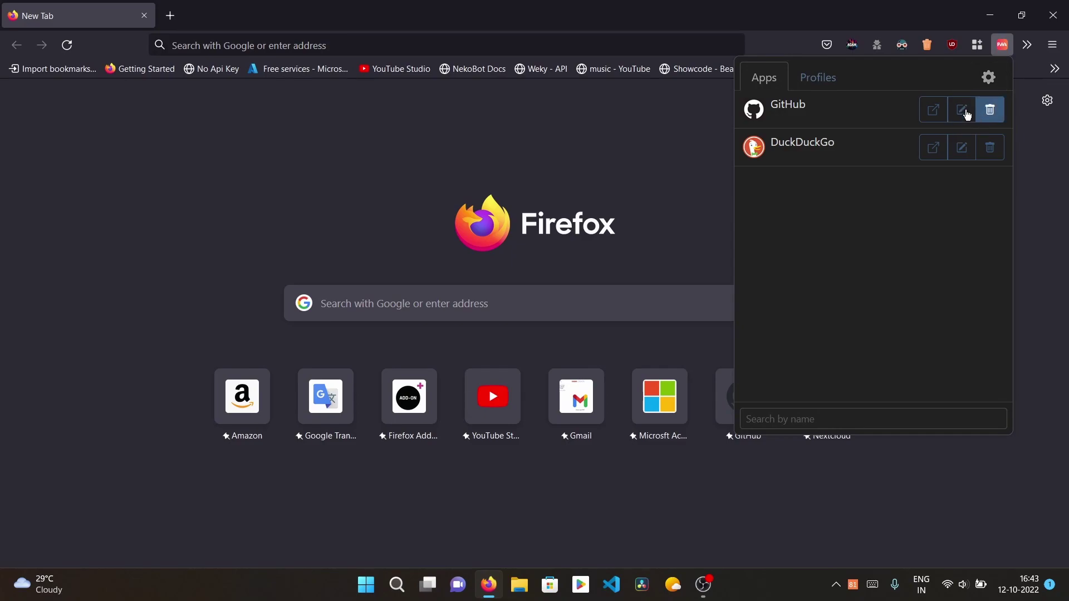
# Remove the GitHub web app after reading the warning about its data and profile
pyautogui.click(991, 111)
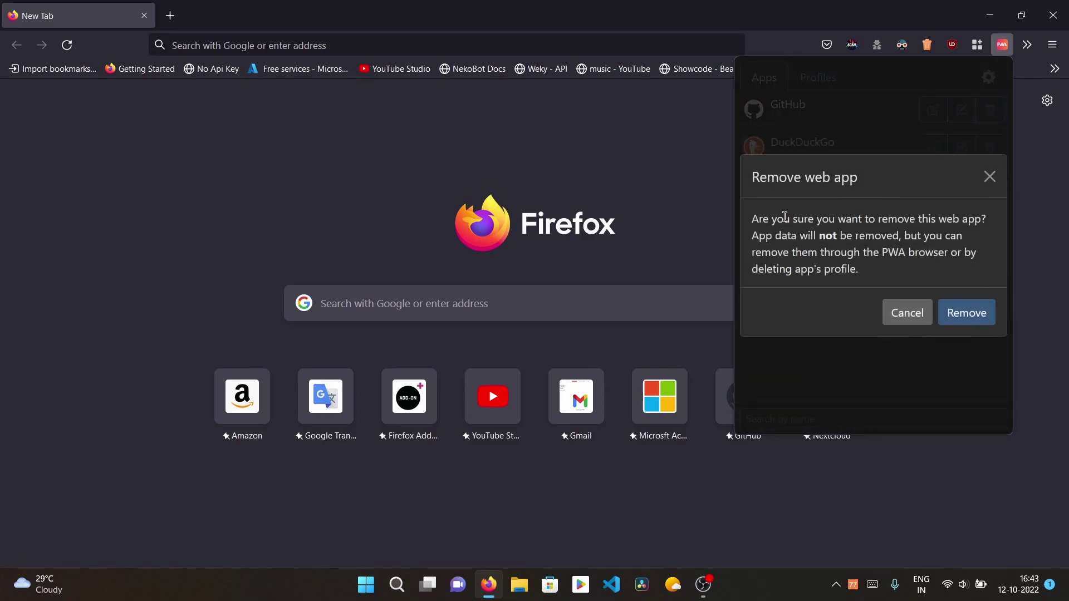
pyautogui.moveTo(755, 218); pyautogui.dragTo(793, 254)
pyautogui.click(840, 266)
pyautogui.click(776, 236)
pyautogui.click(871, 274)
pyautogui.click(811, 240)
pyautogui.click(984, 322)
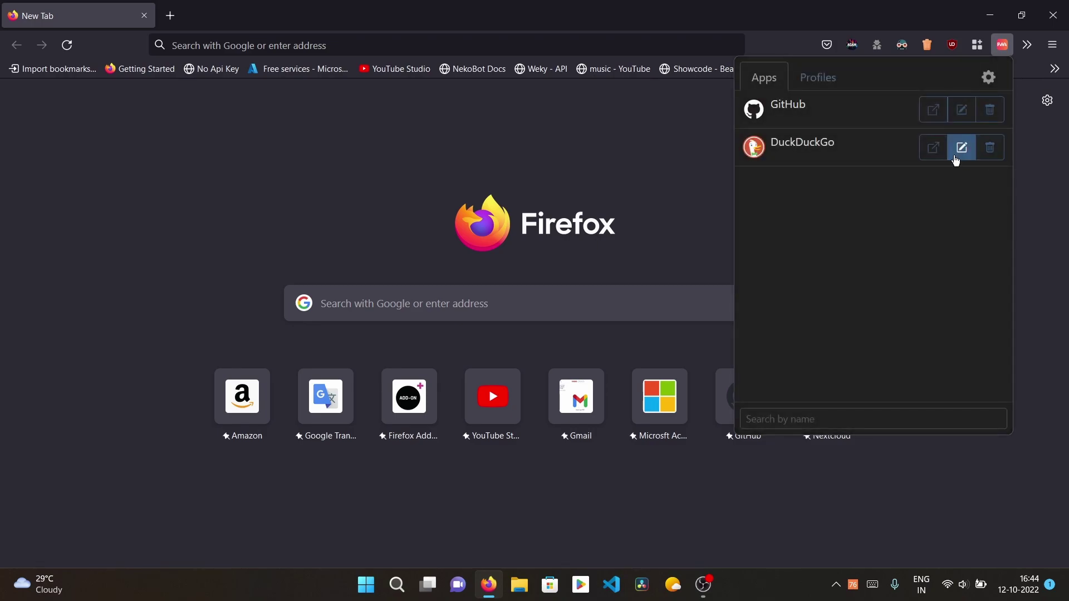
# Clear the Default profile's apps and data from the profiles list
pyautogui.click(837, 83)
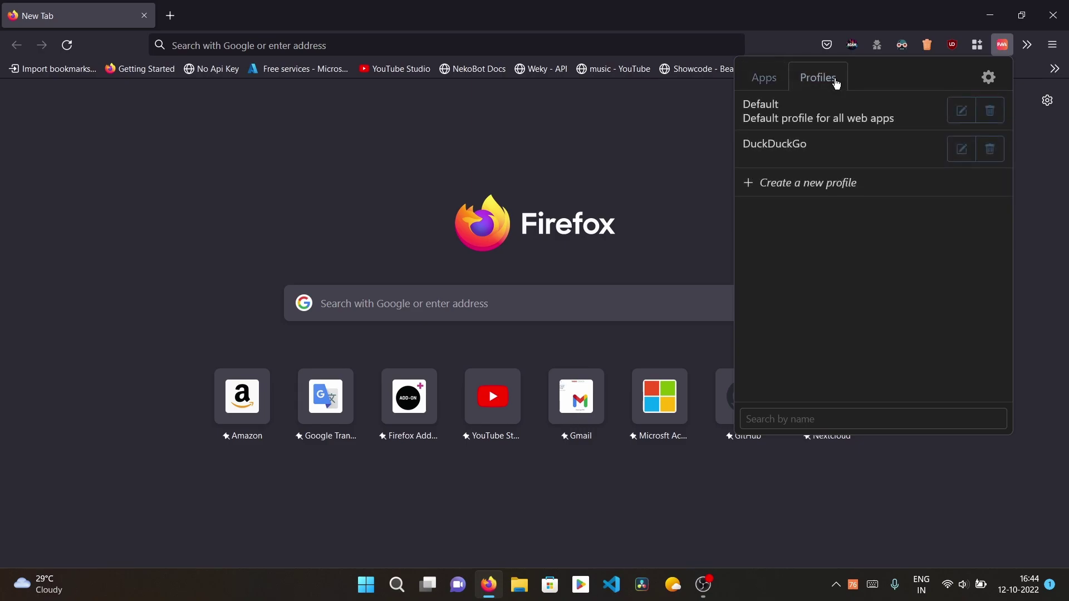
pyautogui.click(1003, 45)
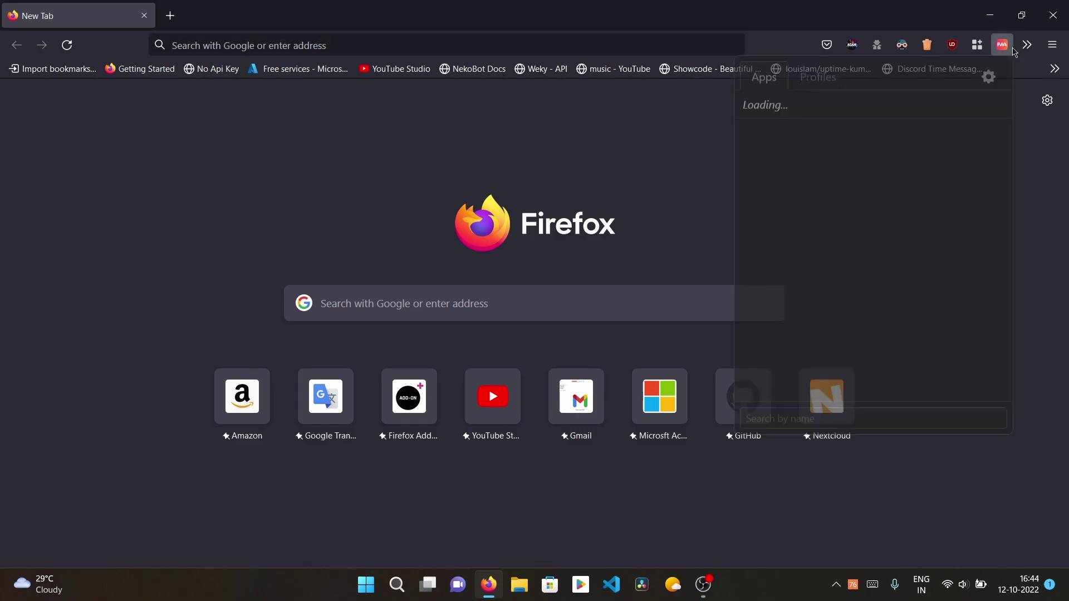
pyautogui.click(803, 88)
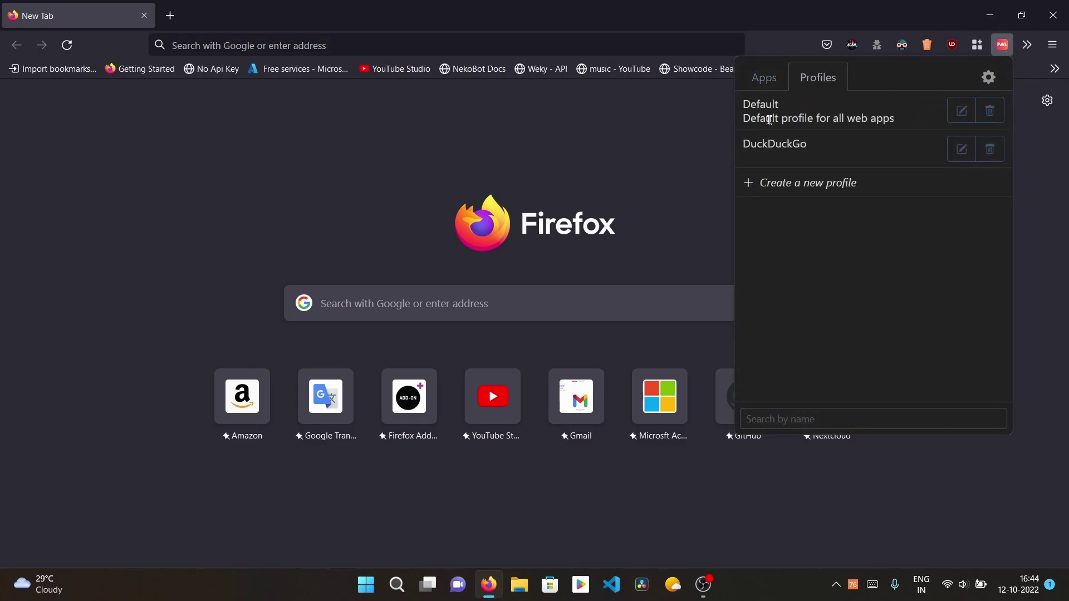
pyautogui.moveTo(784, 112); pyautogui.dragTo(898, 134)
pyautogui.click(901, 117)
pyautogui.click(991, 112)
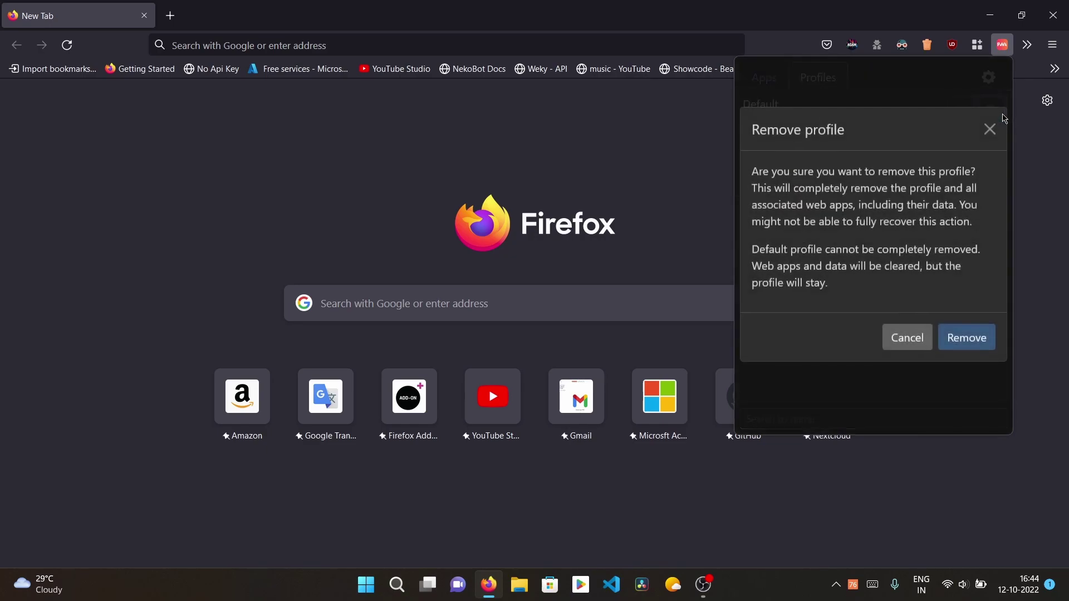
pyautogui.moveTo(766, 176); pyautogui.dragTo(822, 232)
pyautogui.click(822, 231)
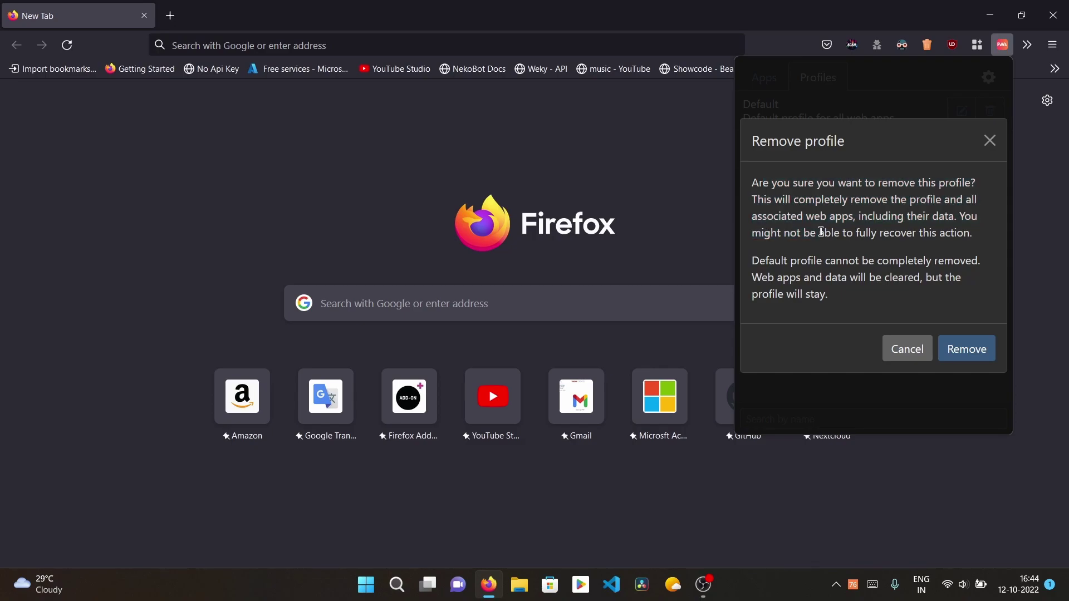
pyautogui.click(941, 351)
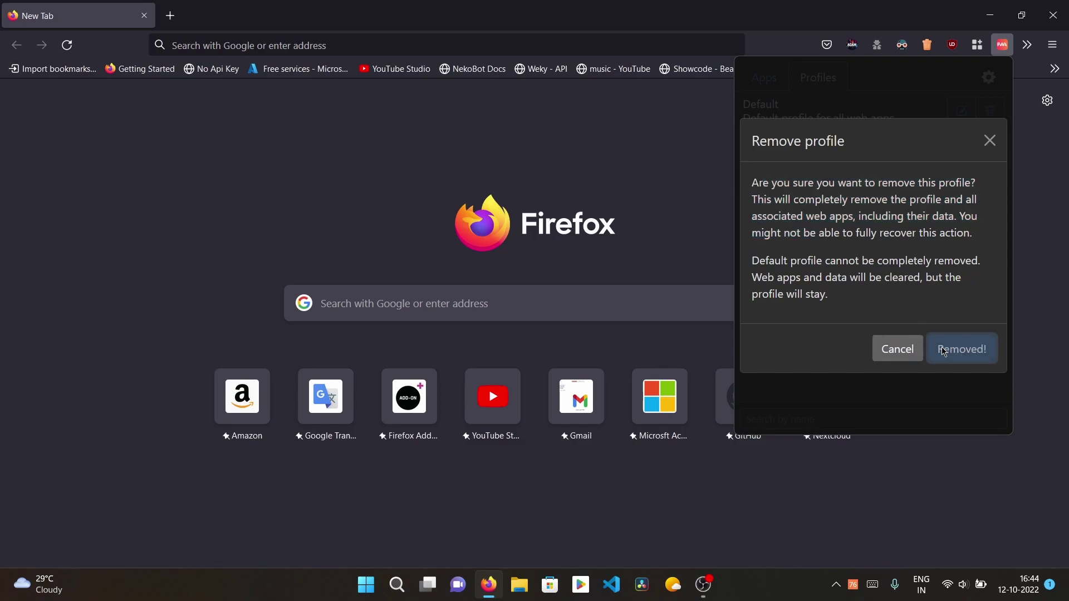
pyautogui.click(991, 140)
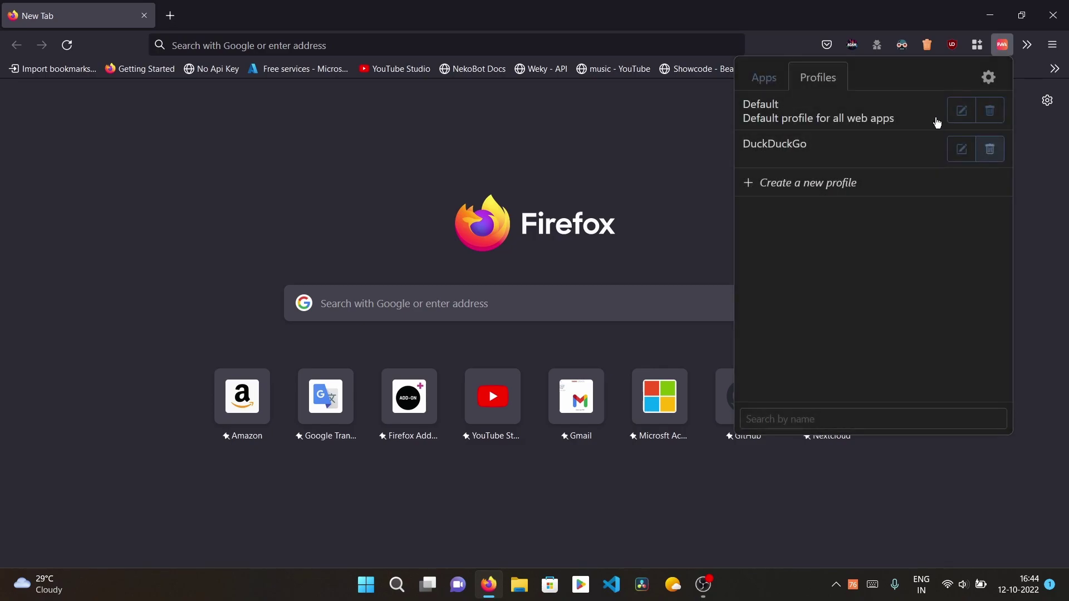
# Remove the DuckDuckGo web app from the apps list
pyautogui.click(775, 91)
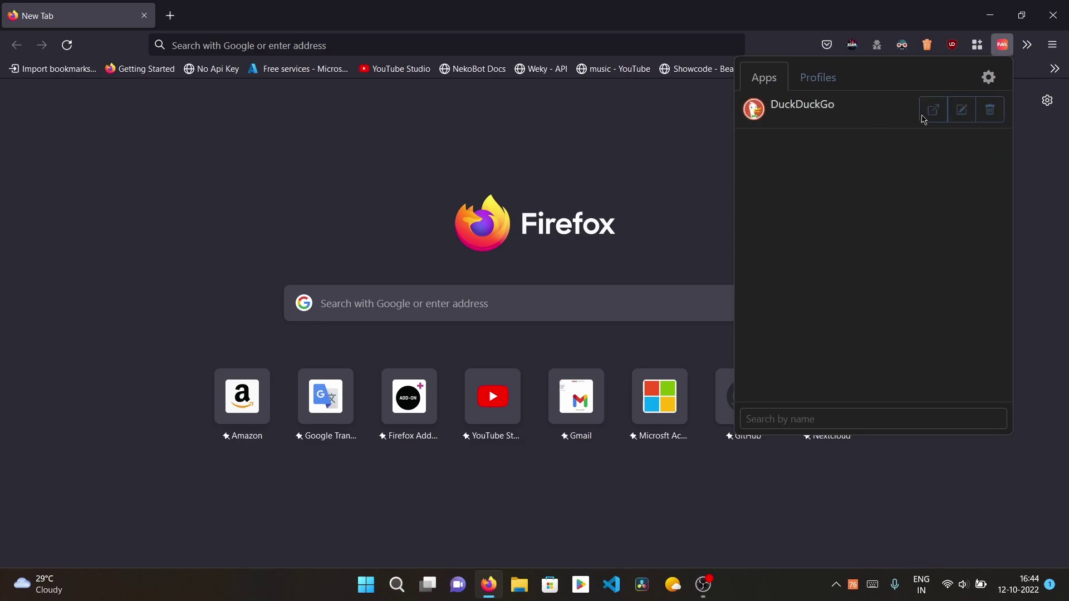
pyautogui.click(925, 120)
pyautogui.click(1004, 45)
pyautogui.click(991, 110)
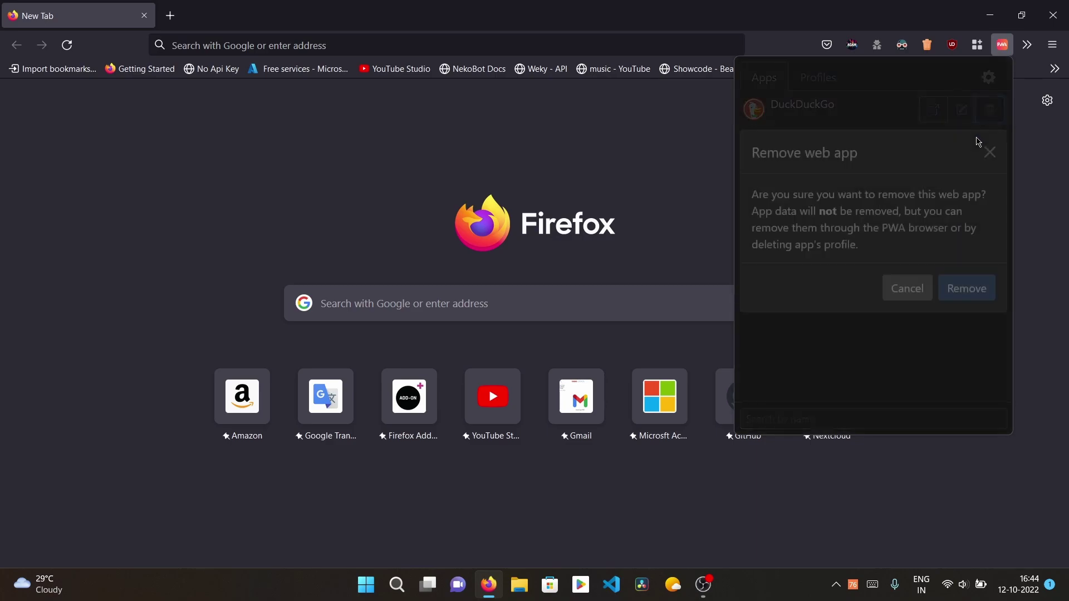
pyautogui.click(952, 309)
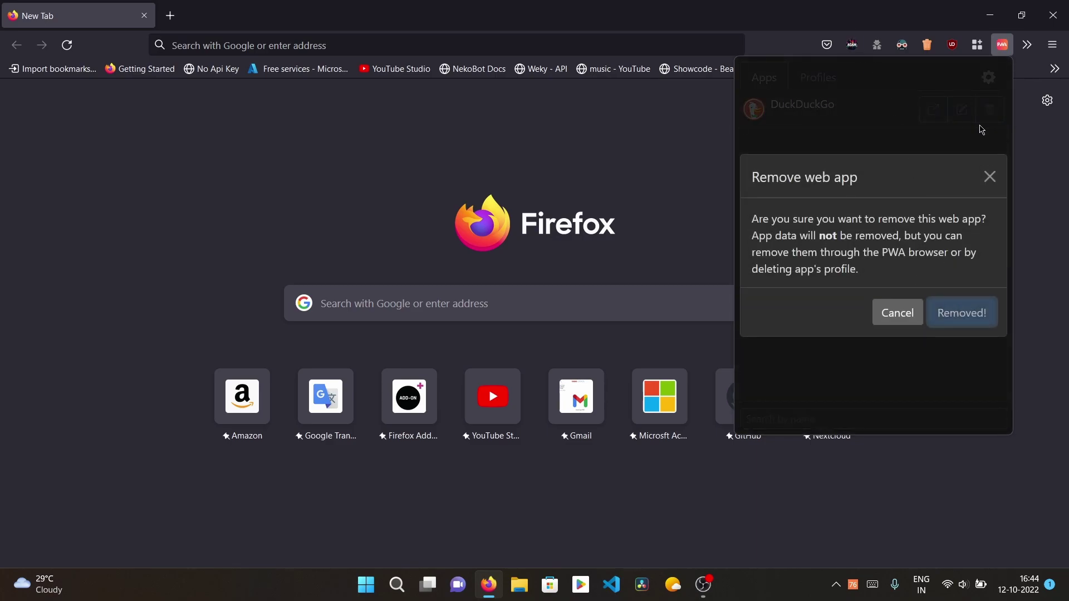
pyautogui.click(990, 176)
# Delete the DuckDuckGo profile and confirm only the Default profile remains
pyautogui.click(818, 76)
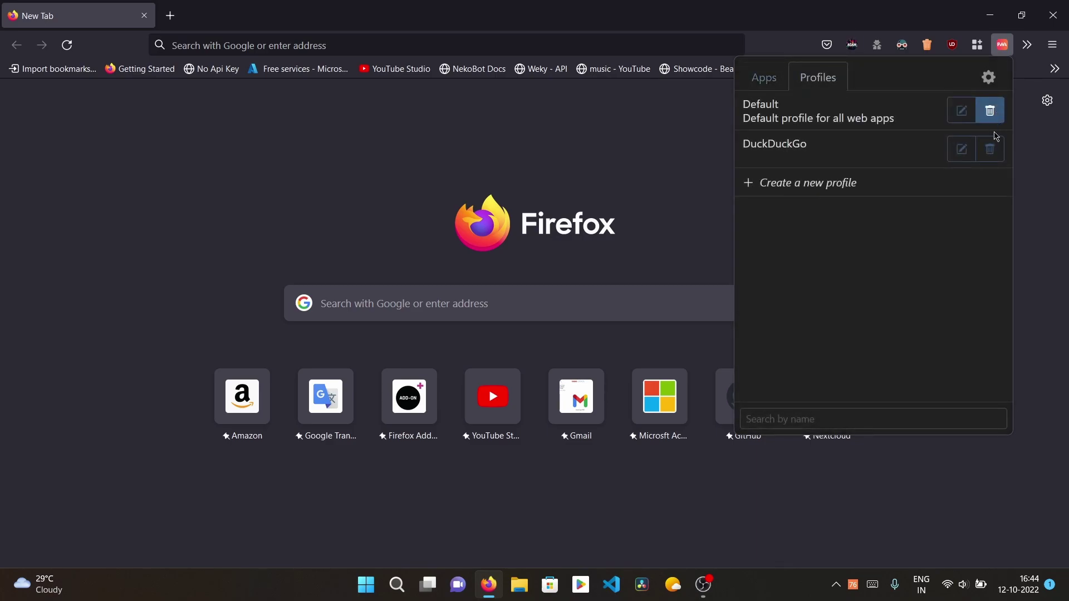
pyautogui.click(991, 147)
pyautogui.click(964, 311)
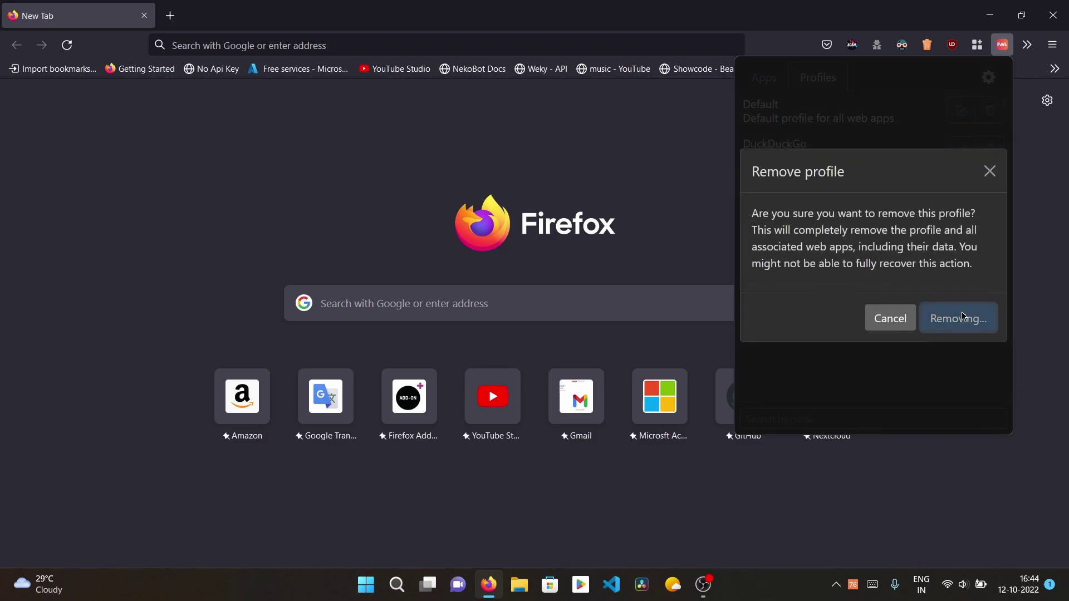
pyautogui.click(1003, 44)
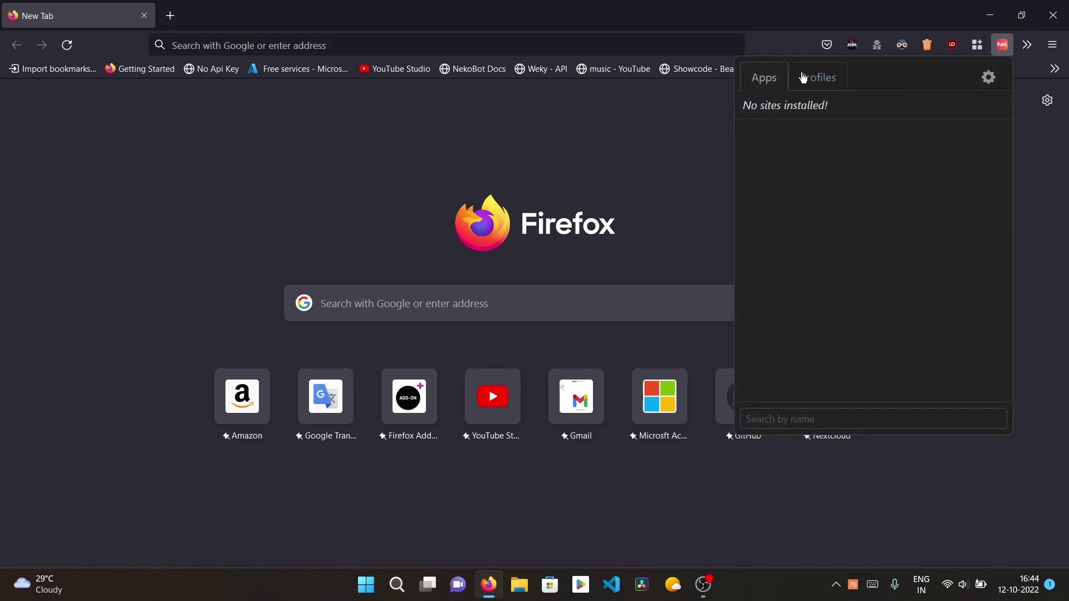
pyautogui.click(805, 77)
# Check the apps and profiles lists and search Start for 'duckduckgo' to verify removal
pyautogui.click(761, 78)
pyautogui.click(808, 76)
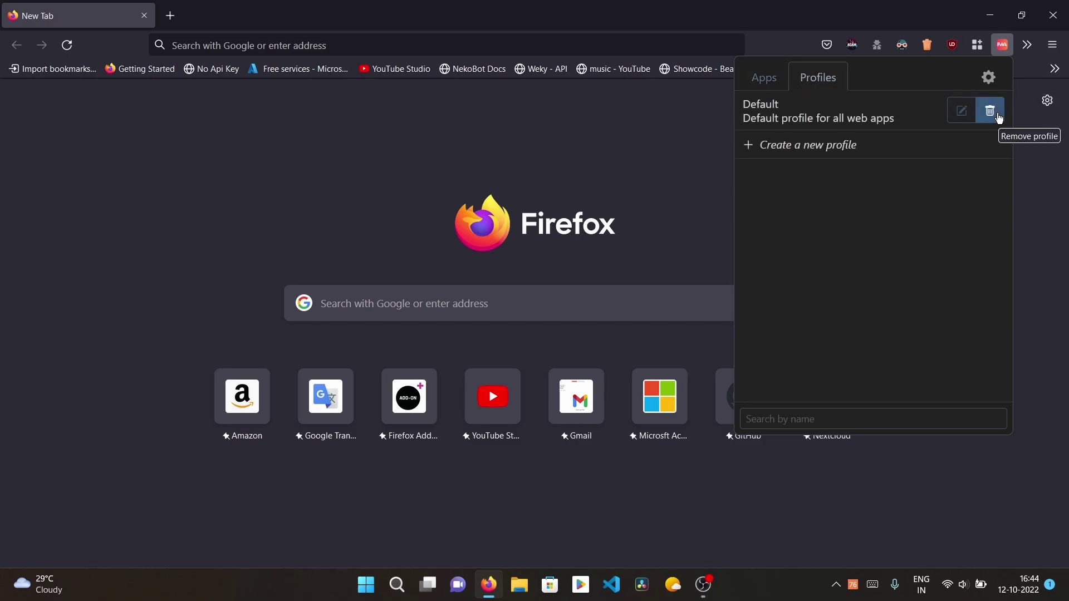
pyautogui.press('super')
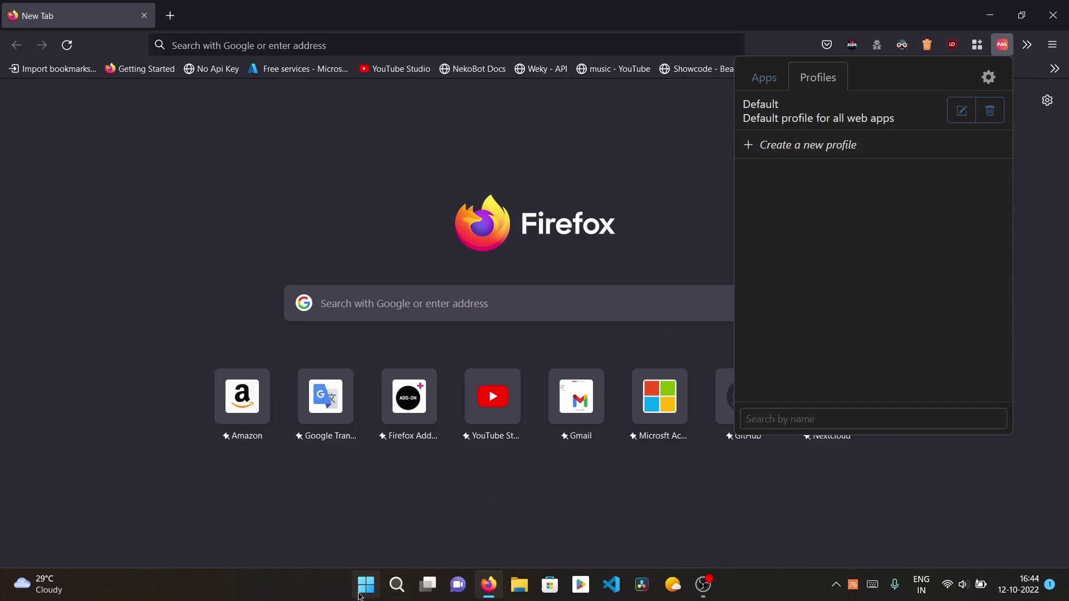
pyautogui.write('duckduckgo')
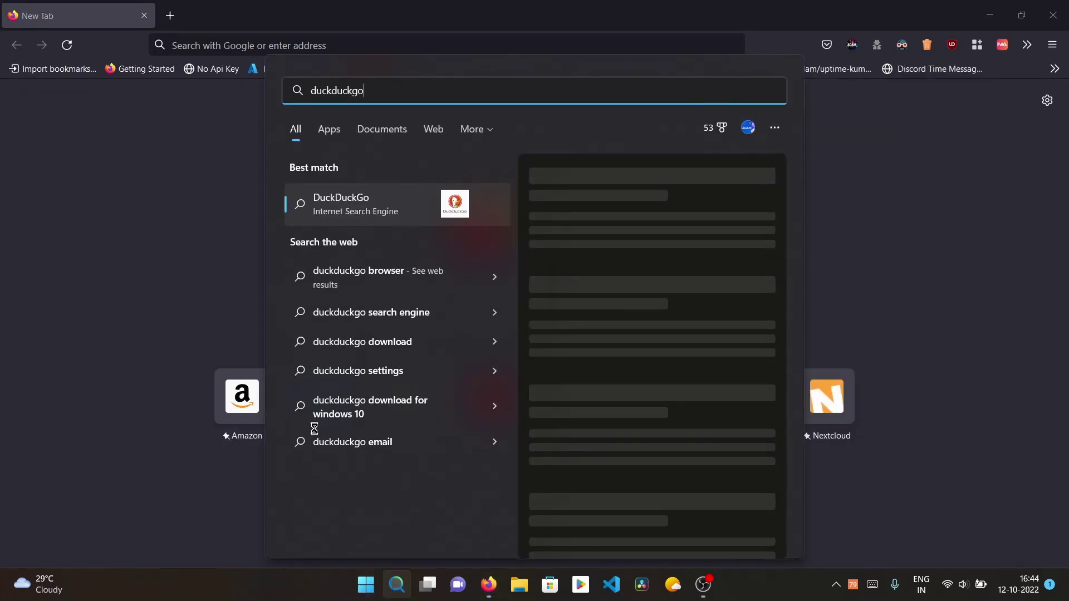
pyautogui.press('Escape')
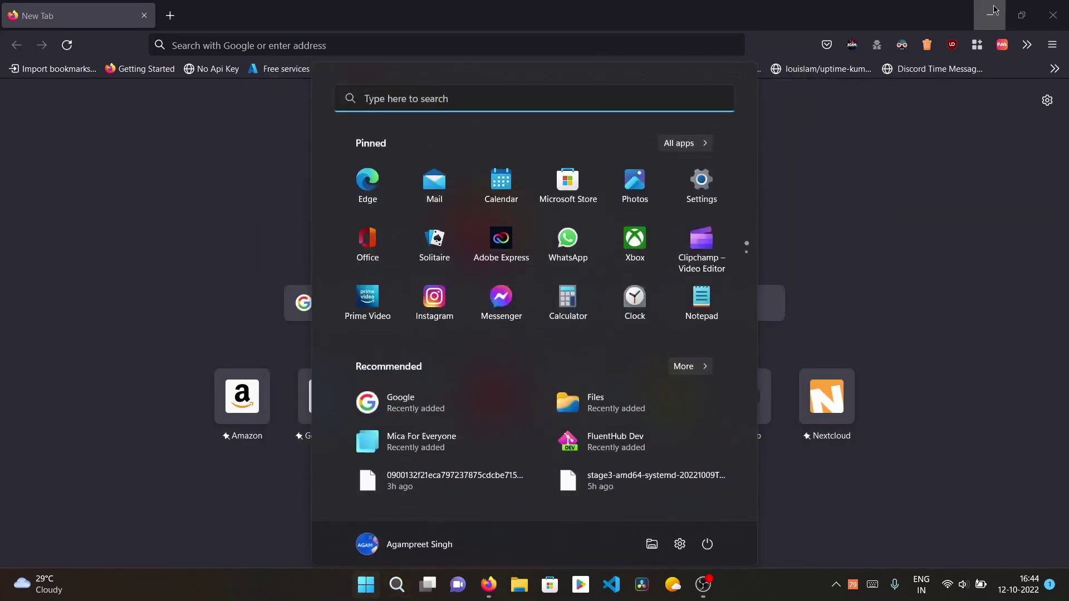
pyautogui.press('Escape')
# Remove the Progressive Web Apps for Firefox extension, then search Start for 'remove'
pyautogui.rightClick(1002, 41)
pyautogui.click(876, 139)
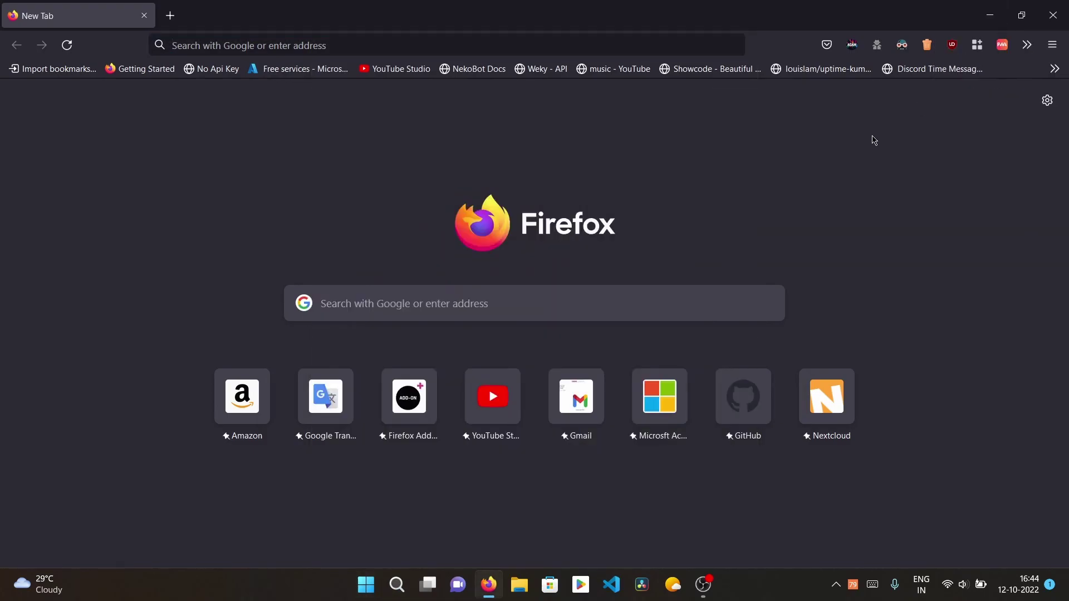
pyautogui.click(1004, 47)
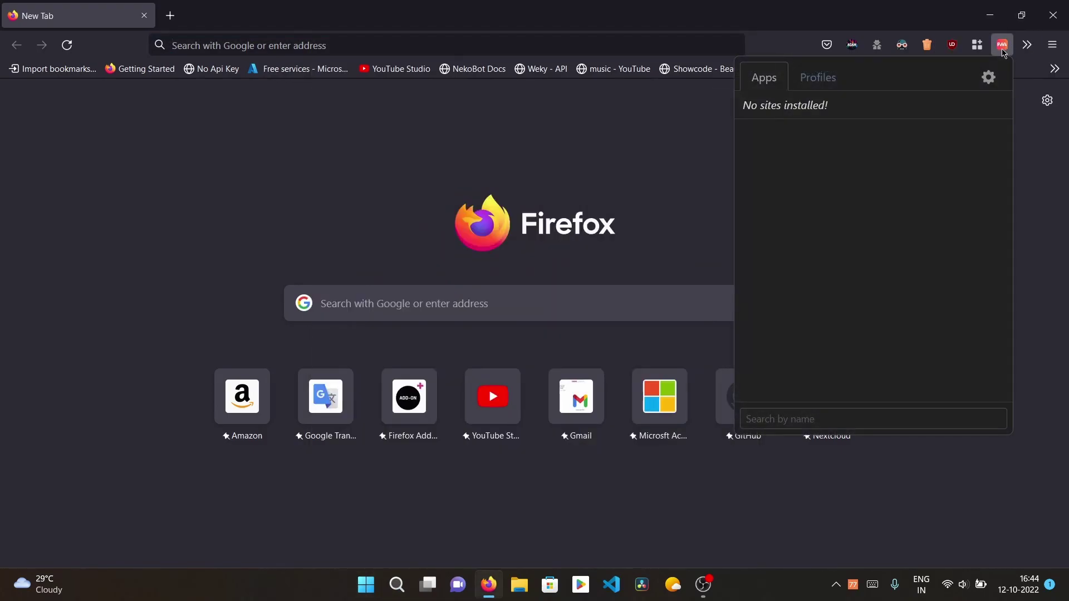
pyautogui.rightClick(1004, 47)
pyautogui.click(993, 85)
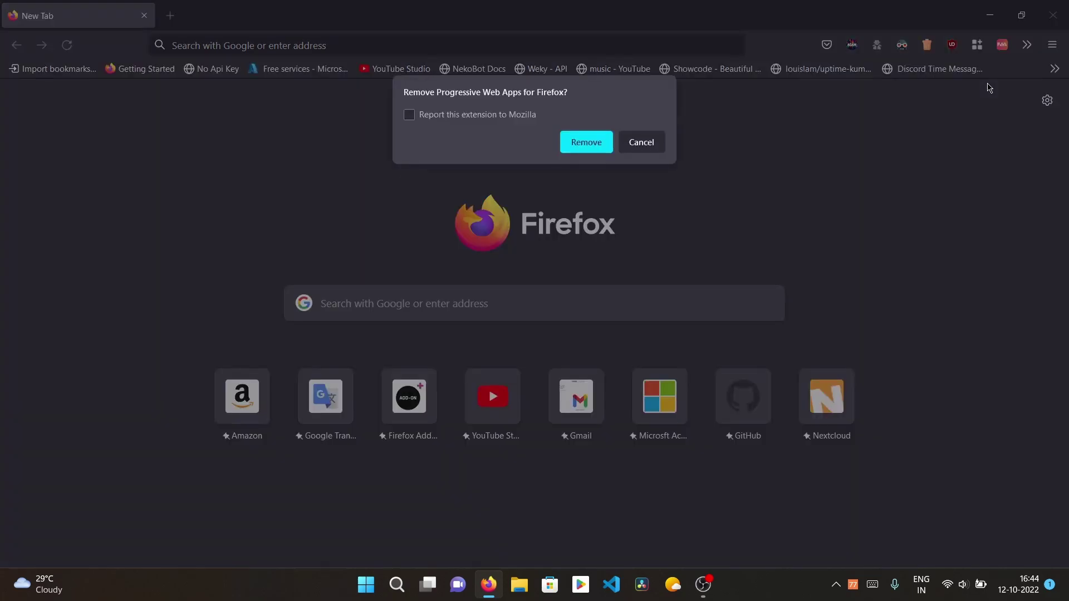
pyautogui.click(563, 142)
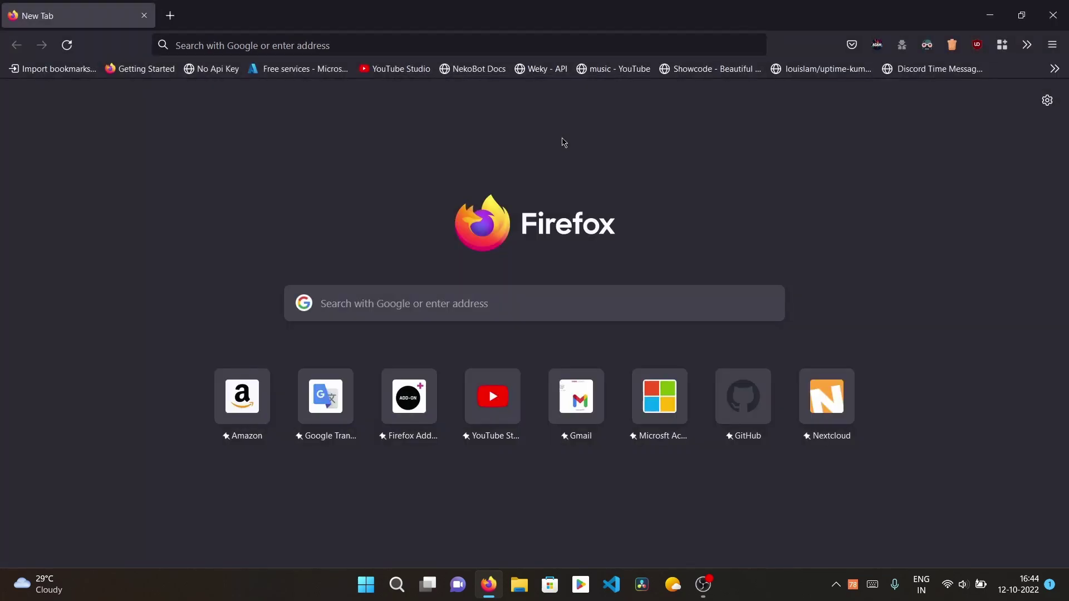
pyautogui.press('super')
pyautogui.write('remove')
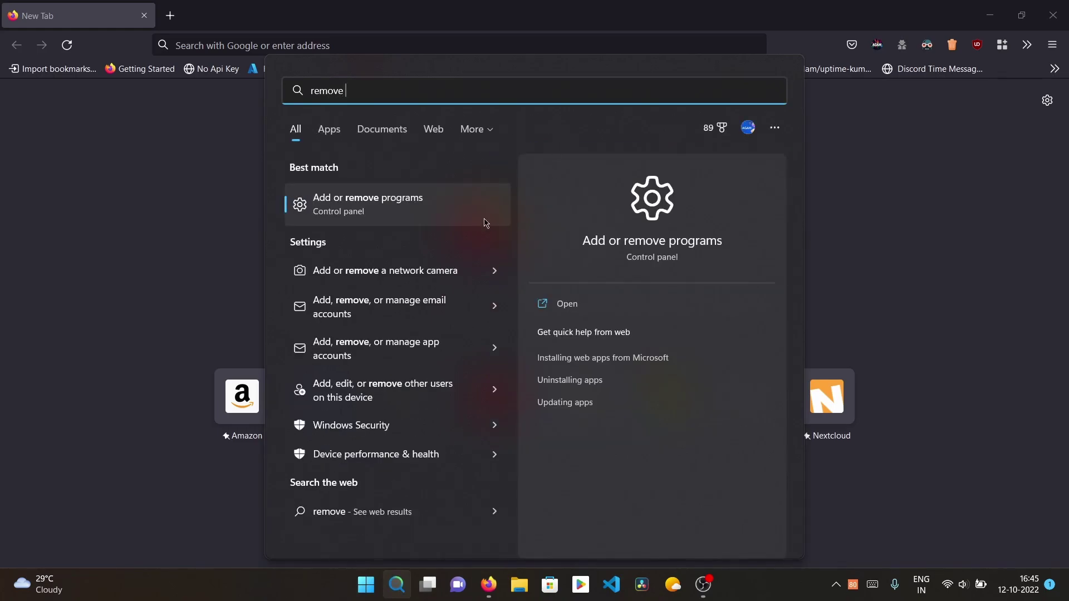
# In Add or remove programs, find PWAsForFirefox by searching 'PWAs', uninstall it, and close Settings
pyautogui.click(450, 211)
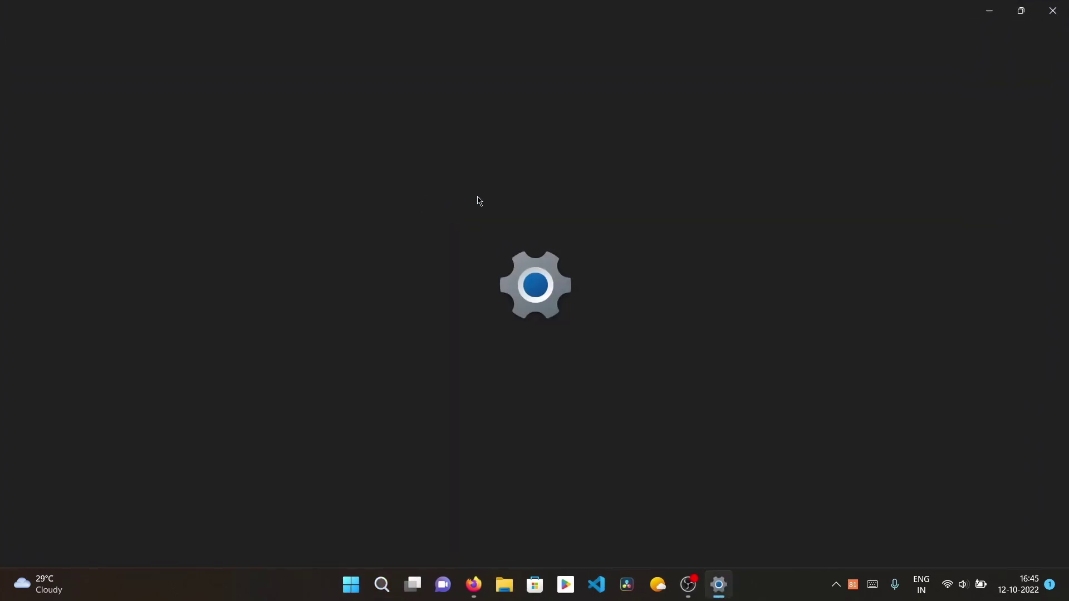
pyautogui.click(990, 12)
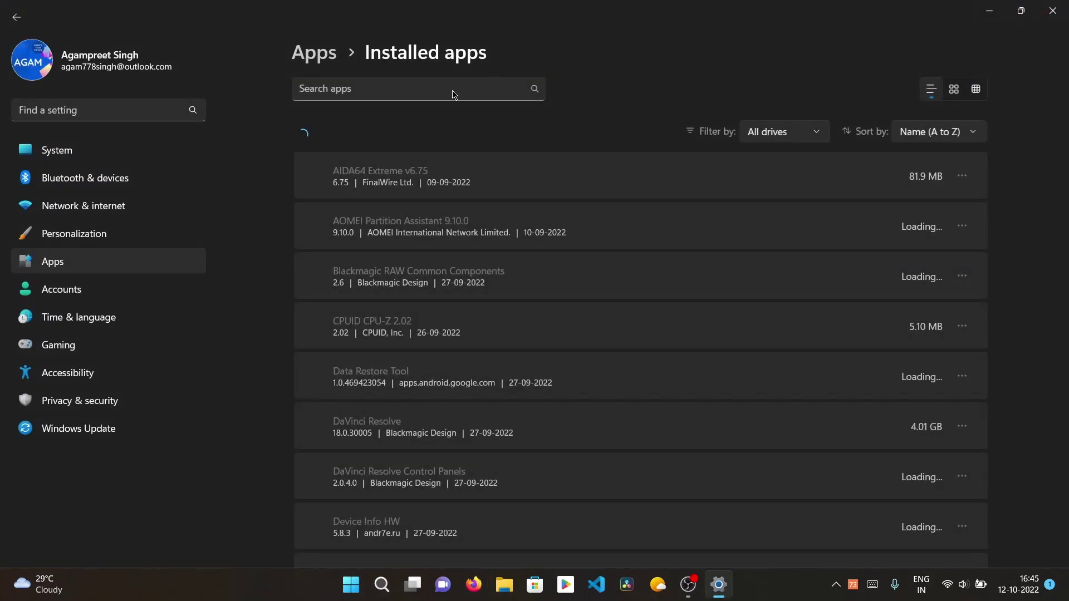
pyautogui.click(394, 92)
pyautogui.write('P')
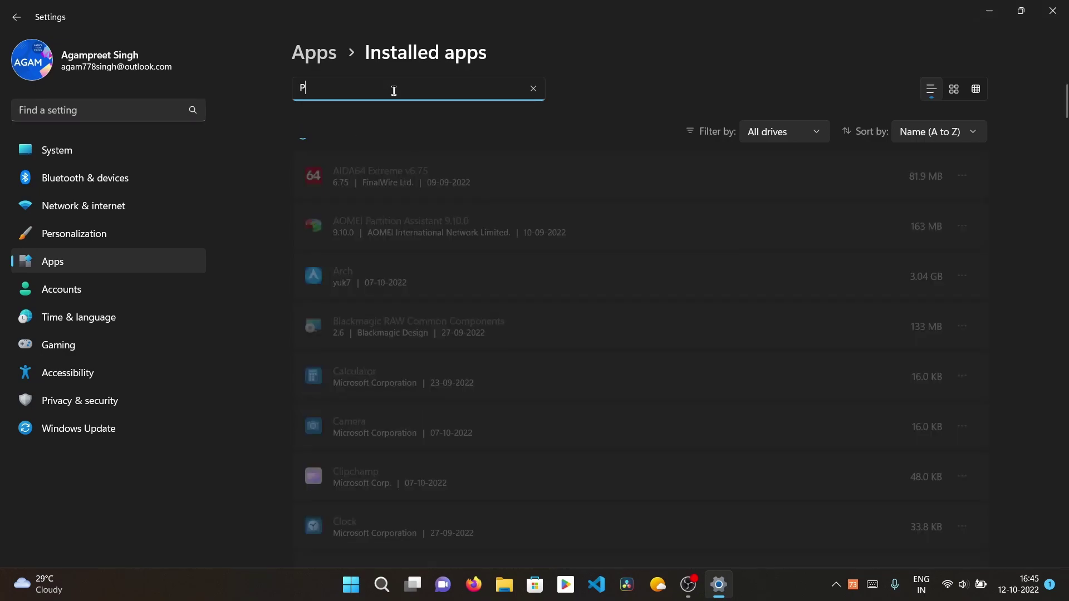
pyautogui.write('WAs')
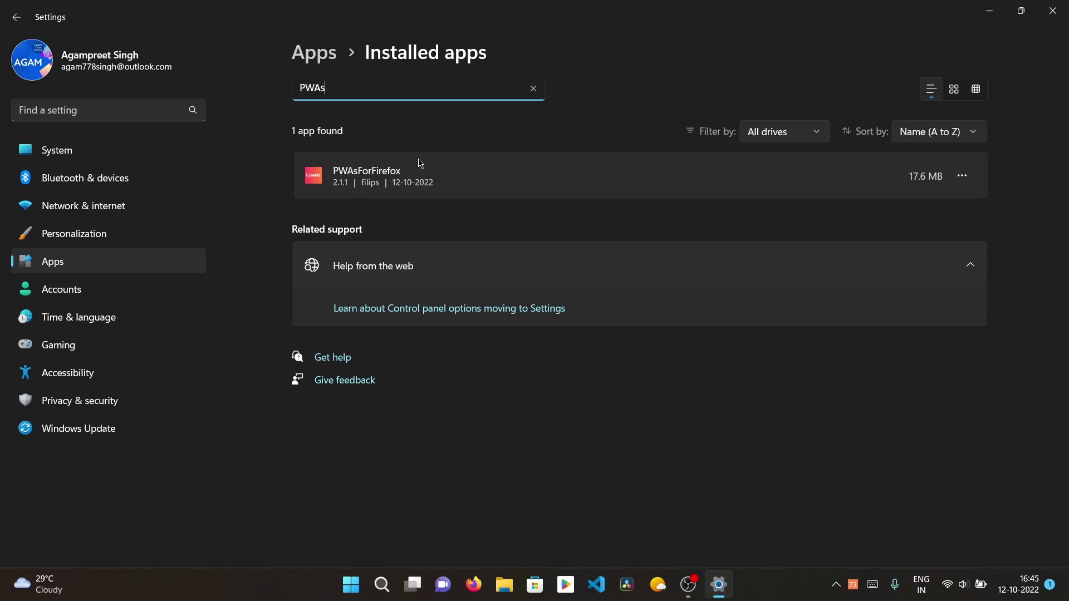
pyautogui.click(963, 176)
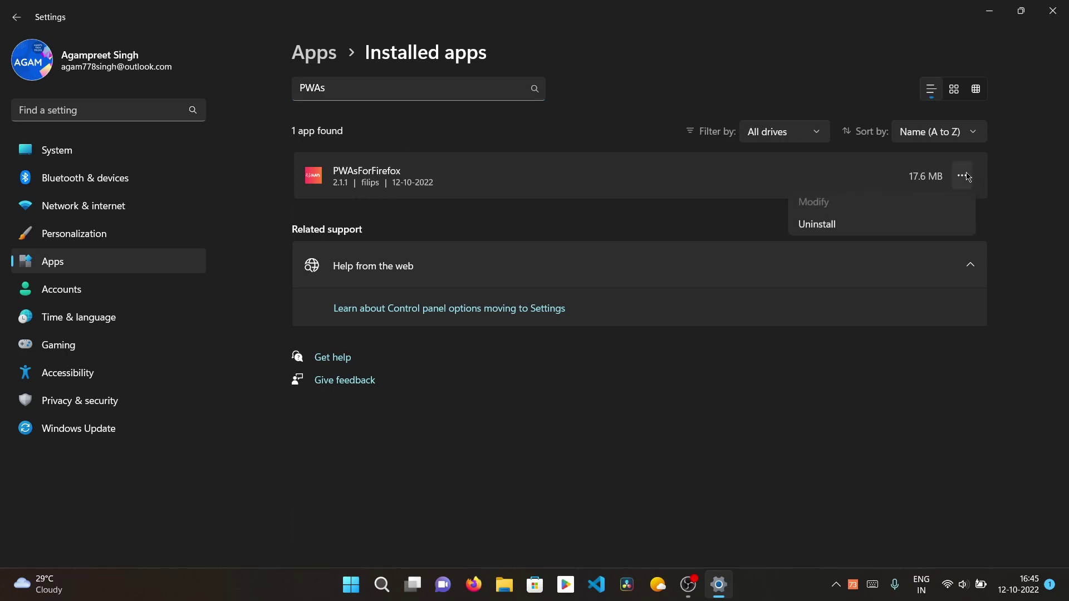
pyautogui.click(886, 230)
pyautogui.click(924, 251)
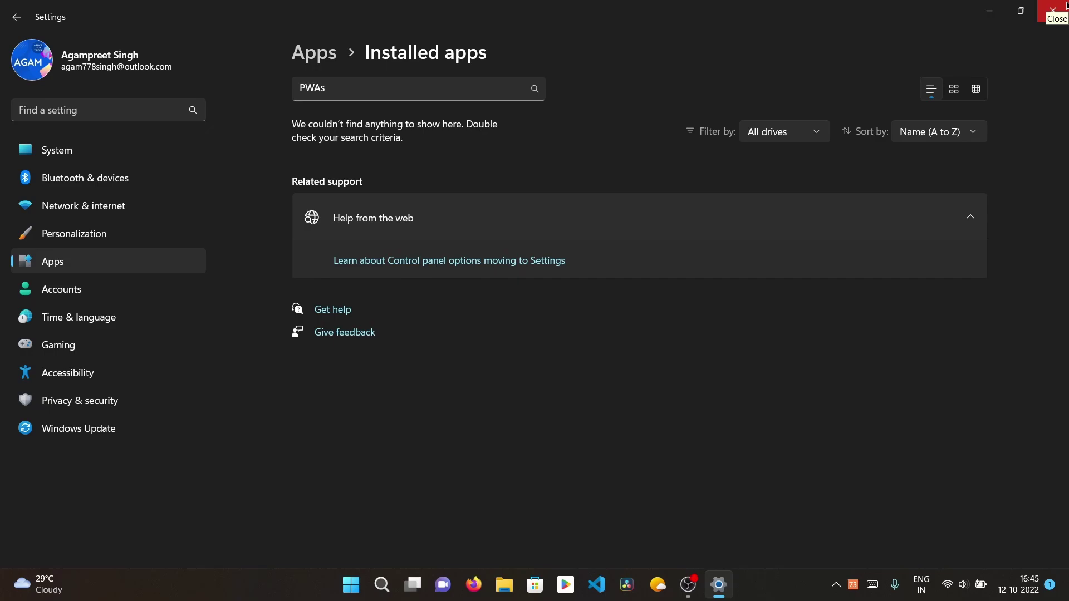
pyautogui.click(1066, 6)
# Relaunch Firefox from the taskbar
pyautogui.click(490, 586)
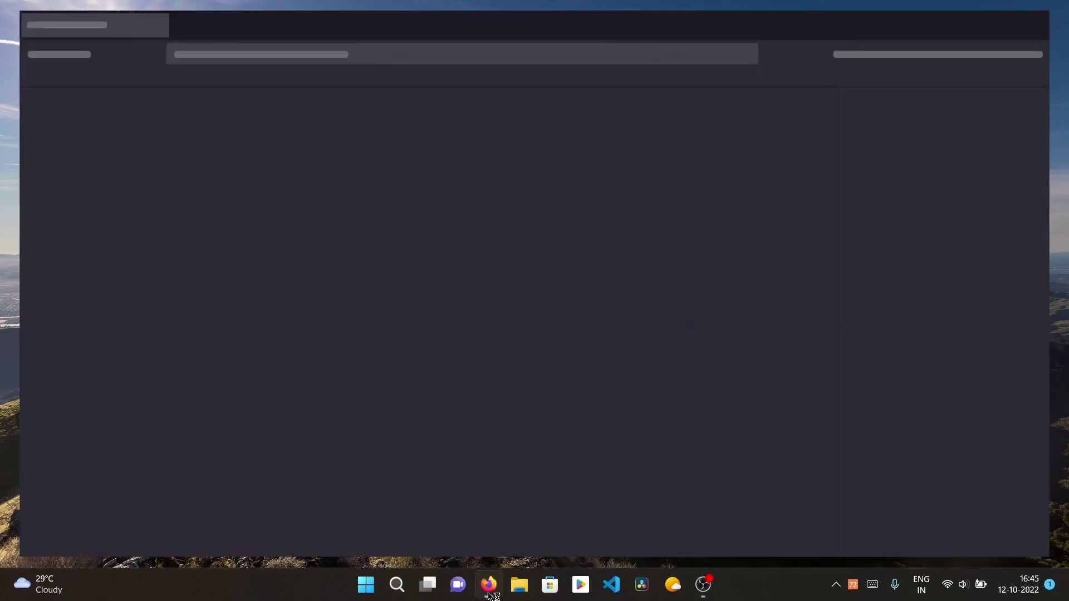